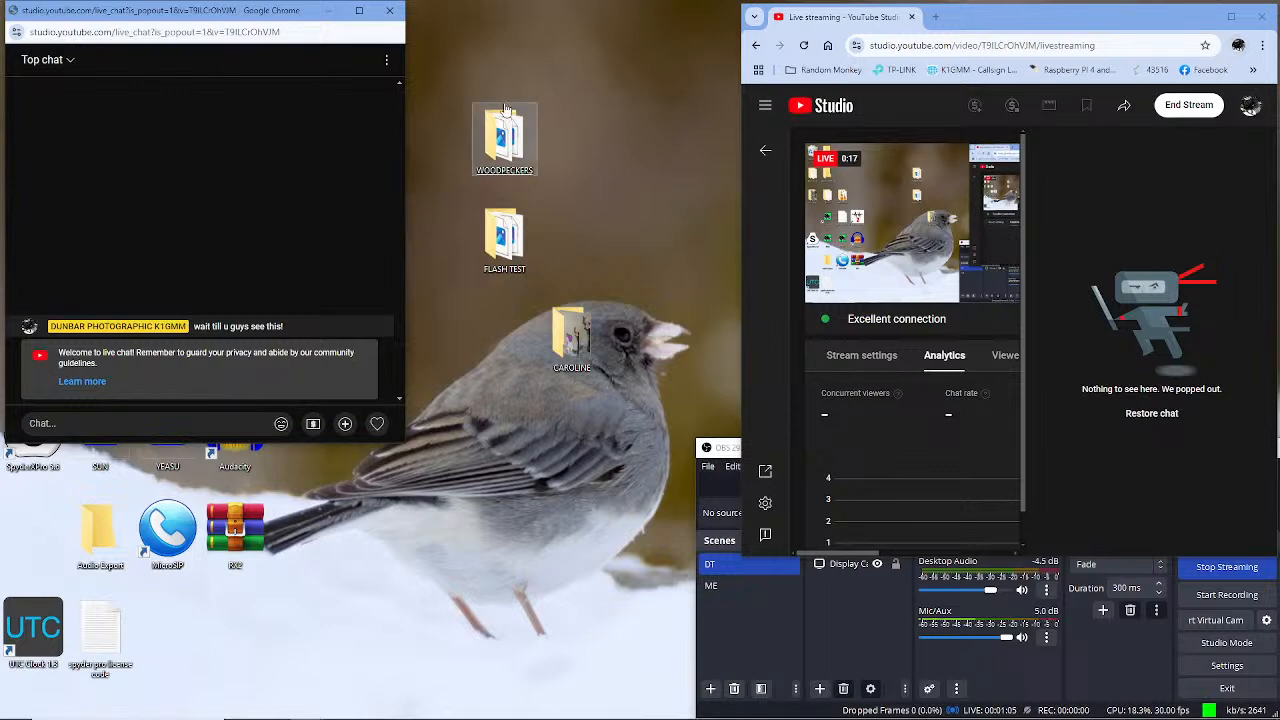
Close the popped-out live chat window so chat returns to the Studio livestream panel
left_click(392, 12)
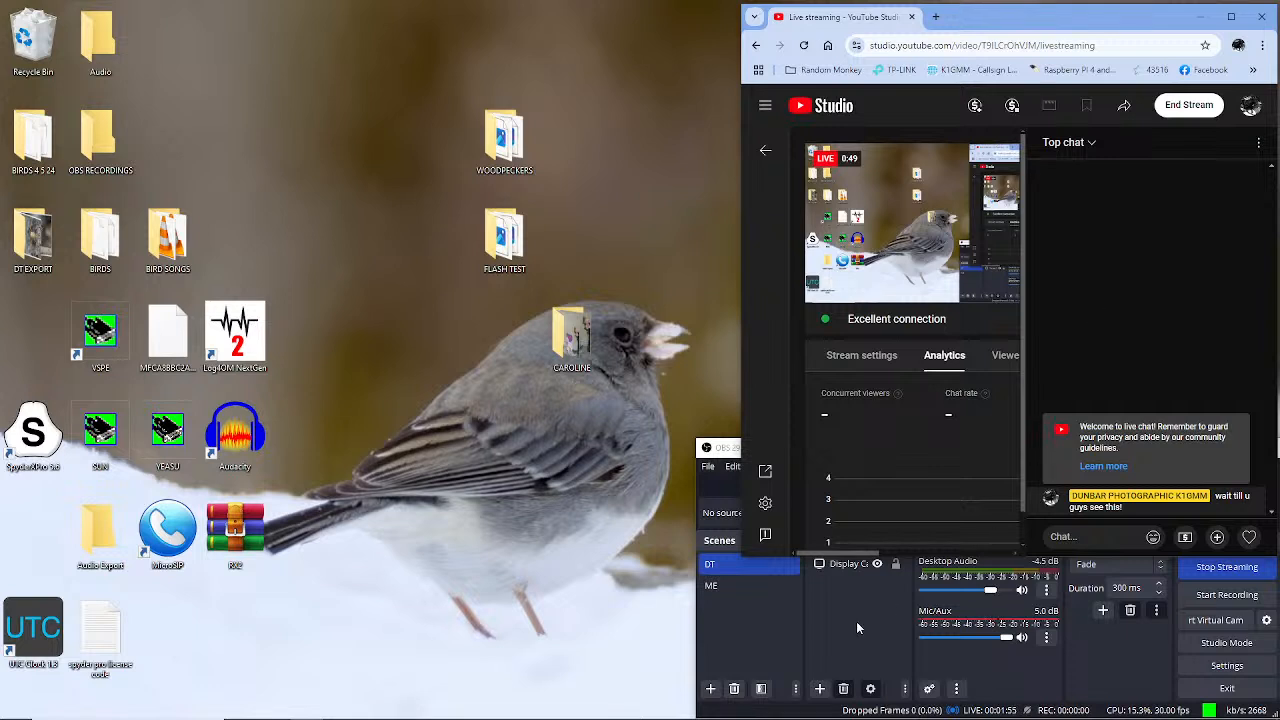
Lower the Mic/Aux Limiter threshold to about -4.70 dB and close the filters
right_click(996, 619)
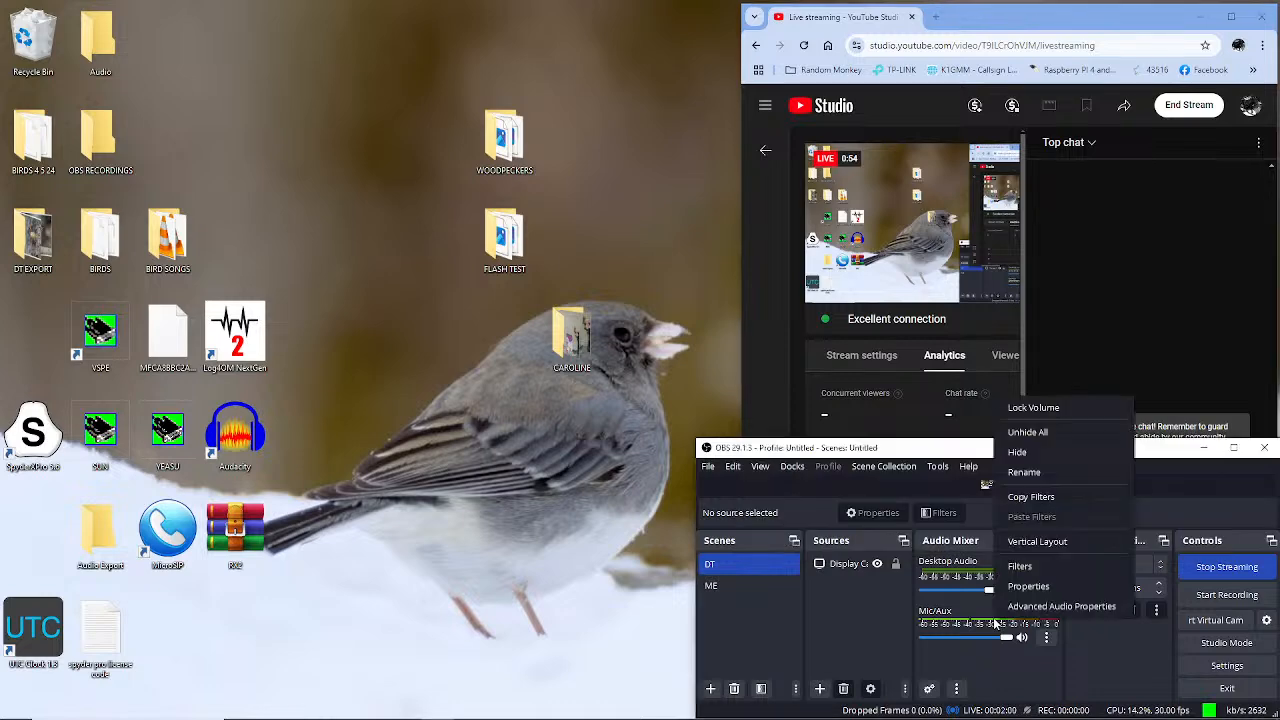
left_click(1019, 567)
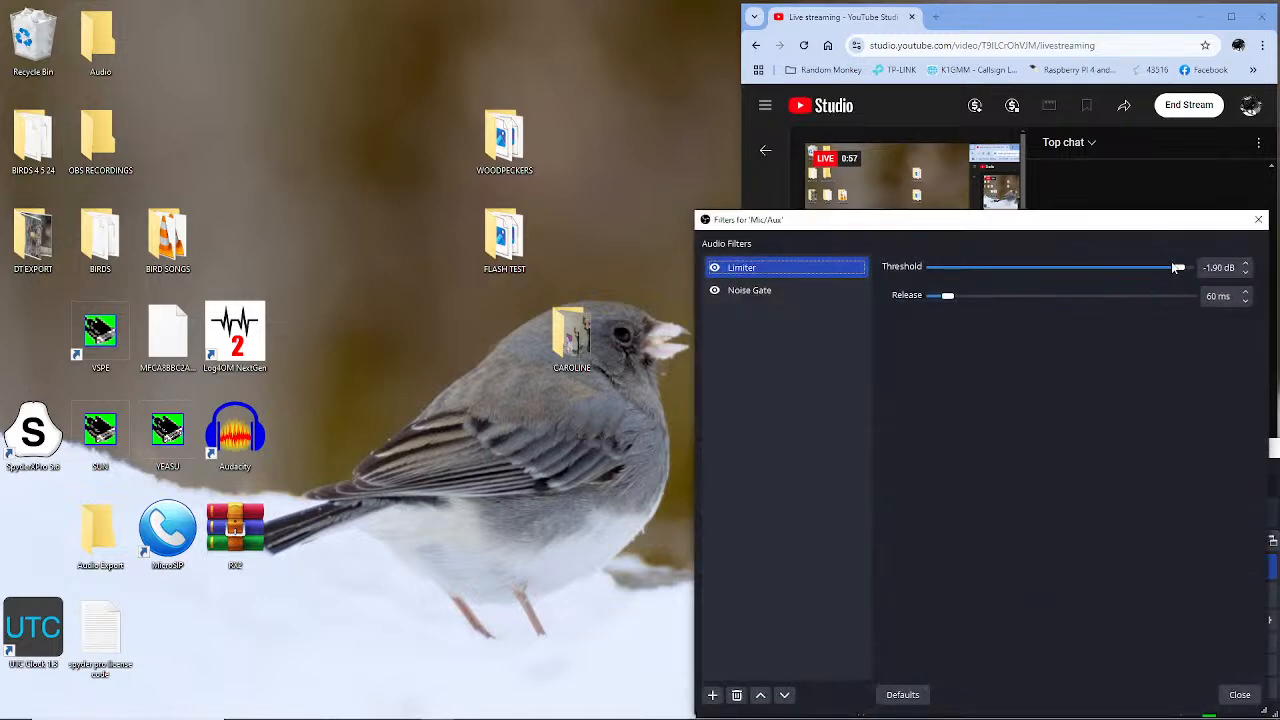
left_click_drag(1180, 272, 1177, 273)
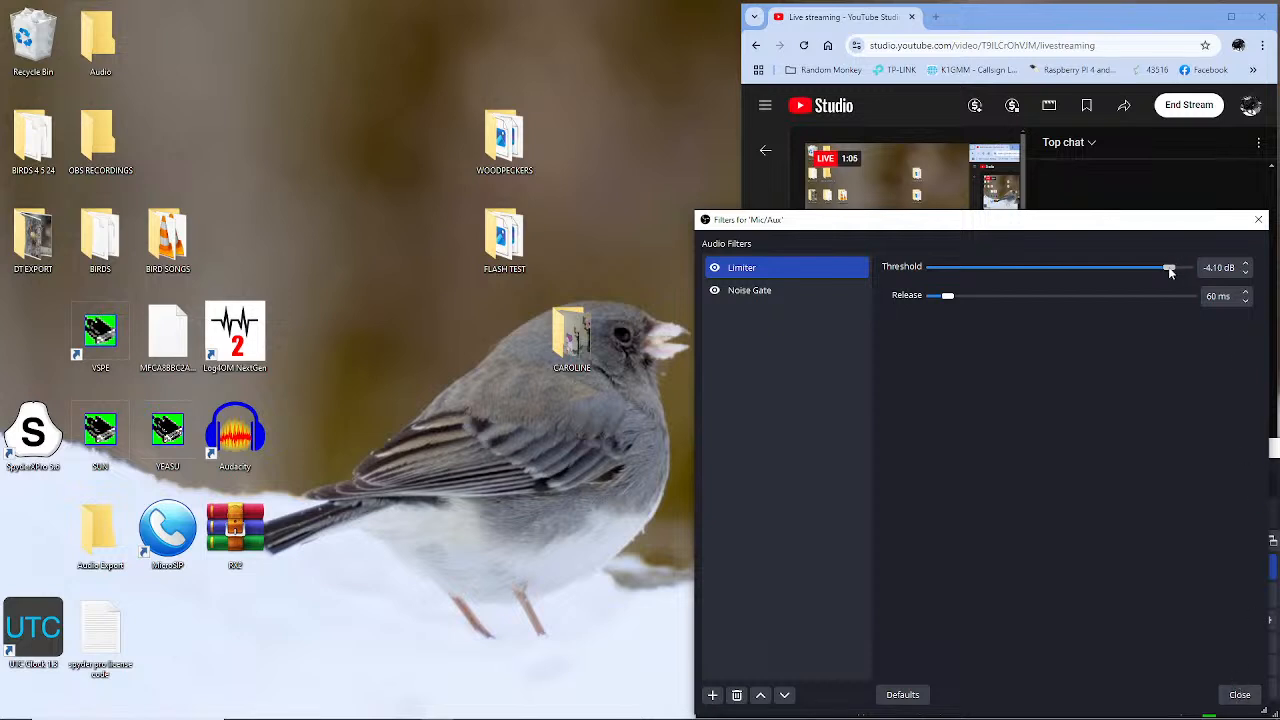
left_click_drag(1169, 270, 1164, 268)
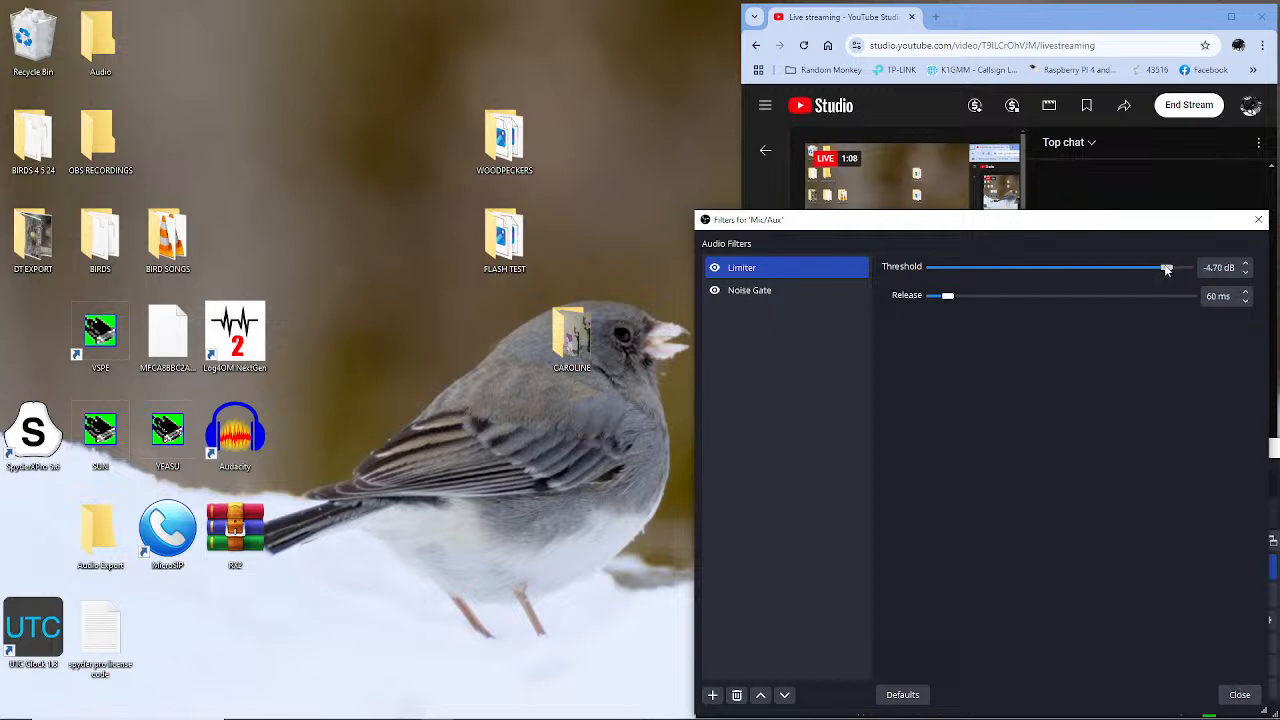
left_click(1239, 694)
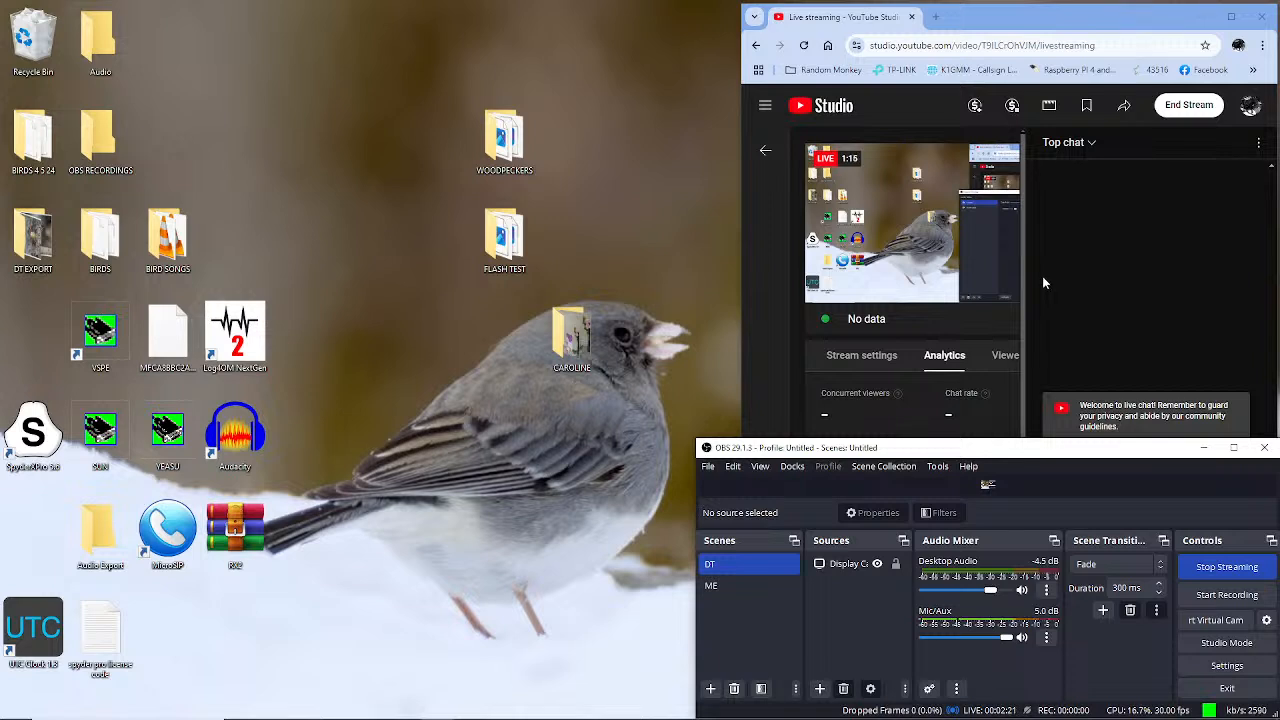
Minimize OBS to reveal YouTube Studio's live chat and Analytics viewer counts
left_click(1205, 449)
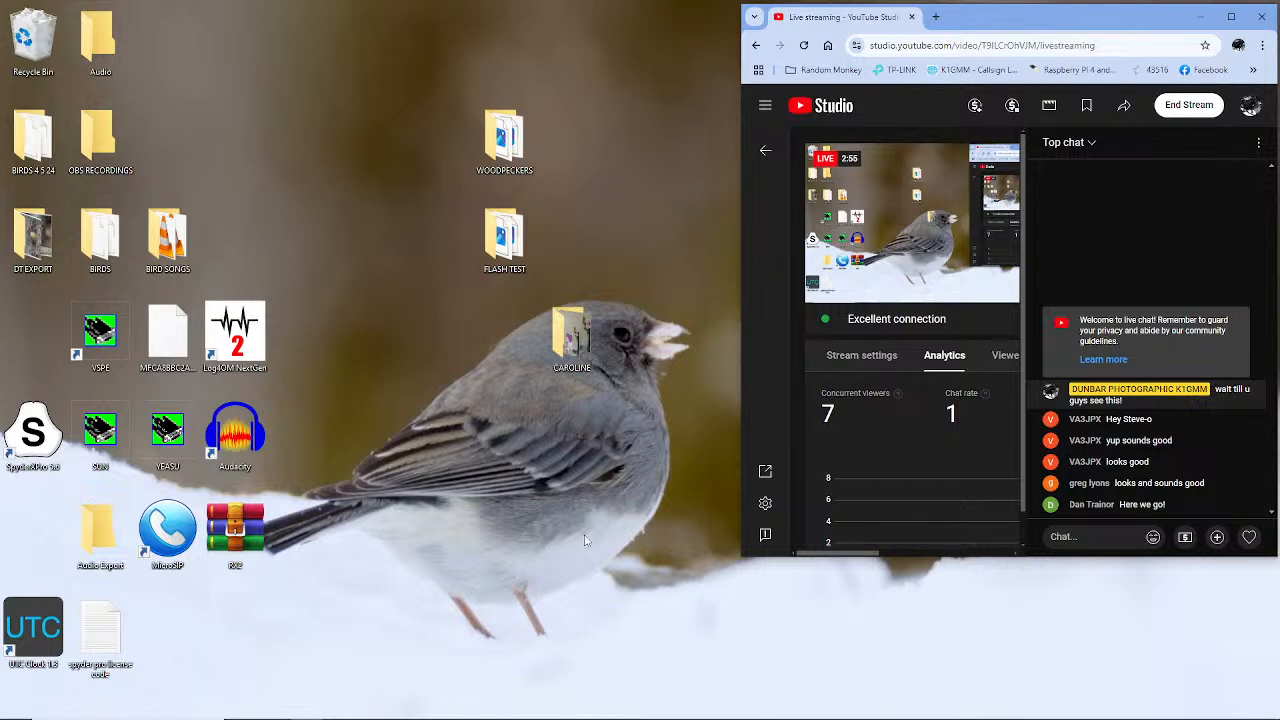
Minimize the YouTube Studio browser window and bring up Chrome's taskbar jump list
left_click(1204, 18)
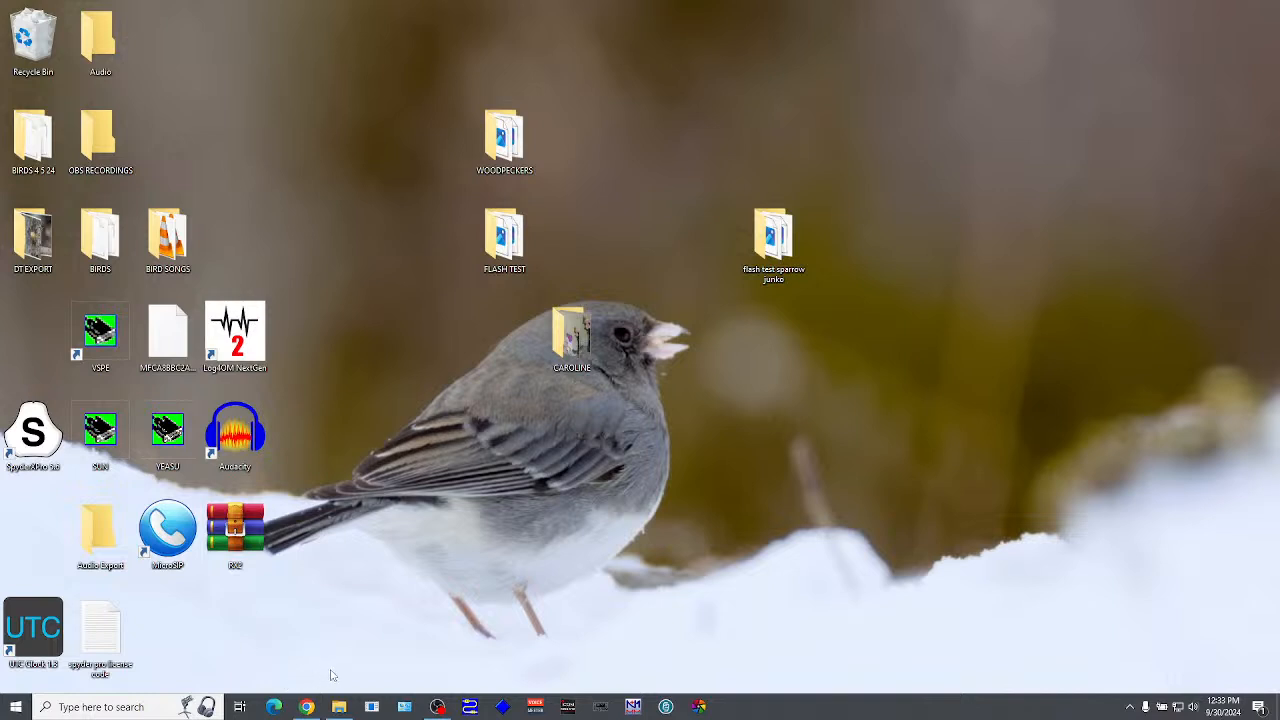
mouse_move(338, 705)
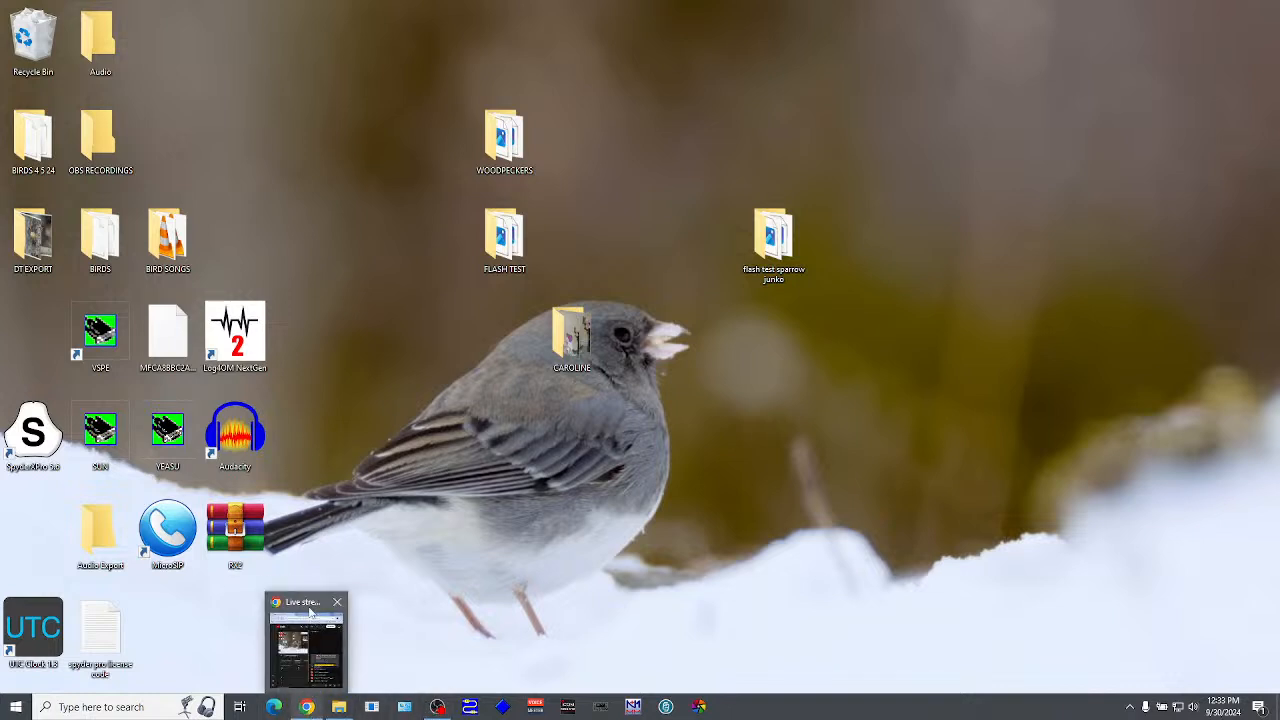
mouse_move(310, 605)
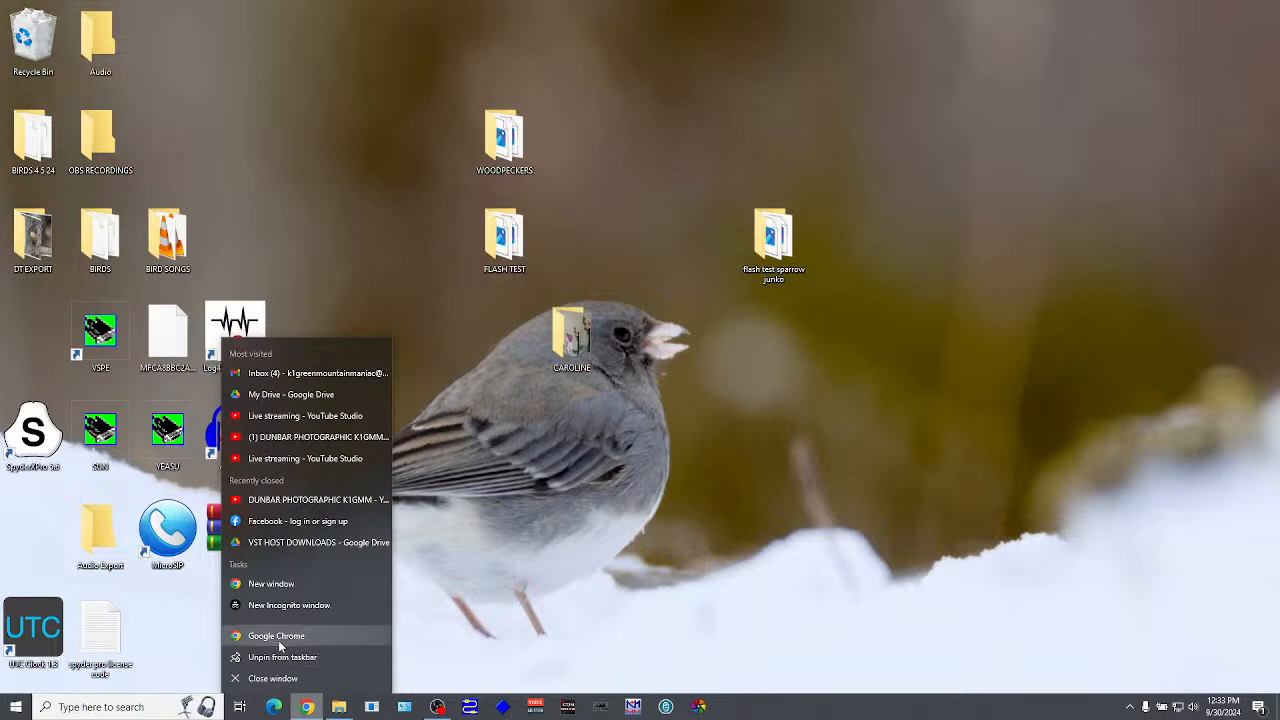
In a new maximized Chrome window, open the K1GMM channel's 'VST HOST 4K DETONATOR' live stream
left_click(278, 639)
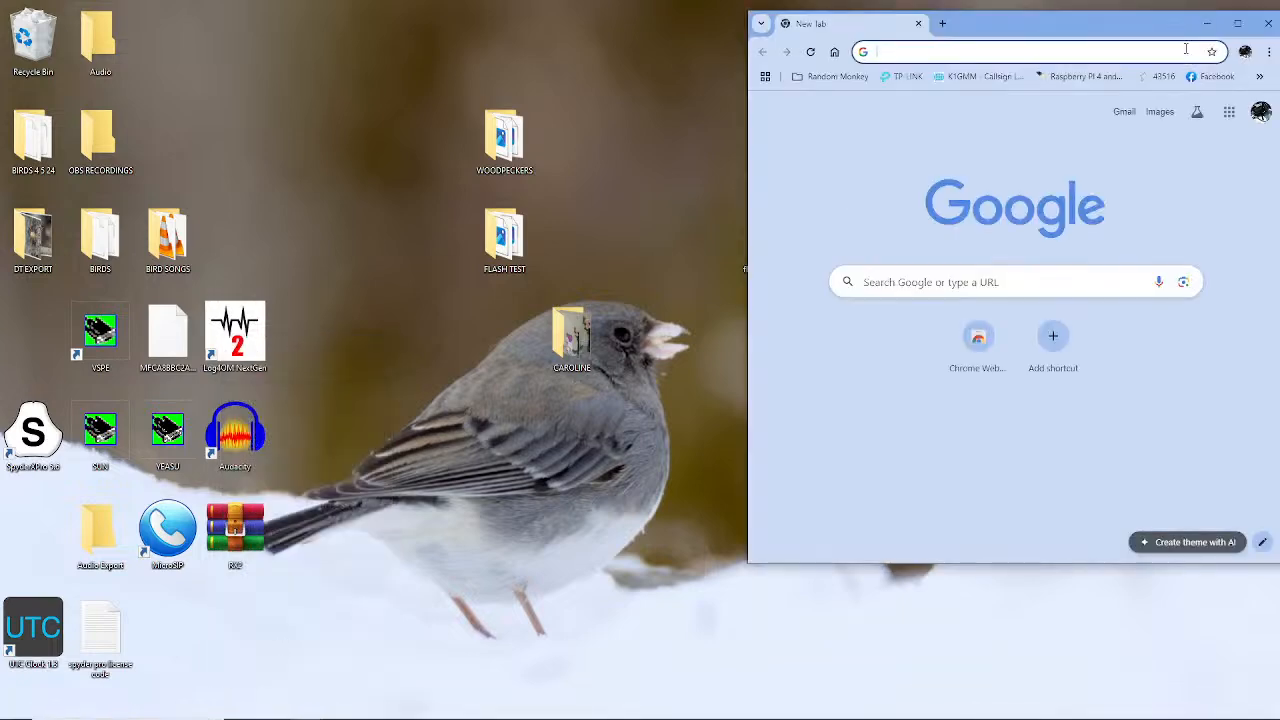
left_click(1237, 24)
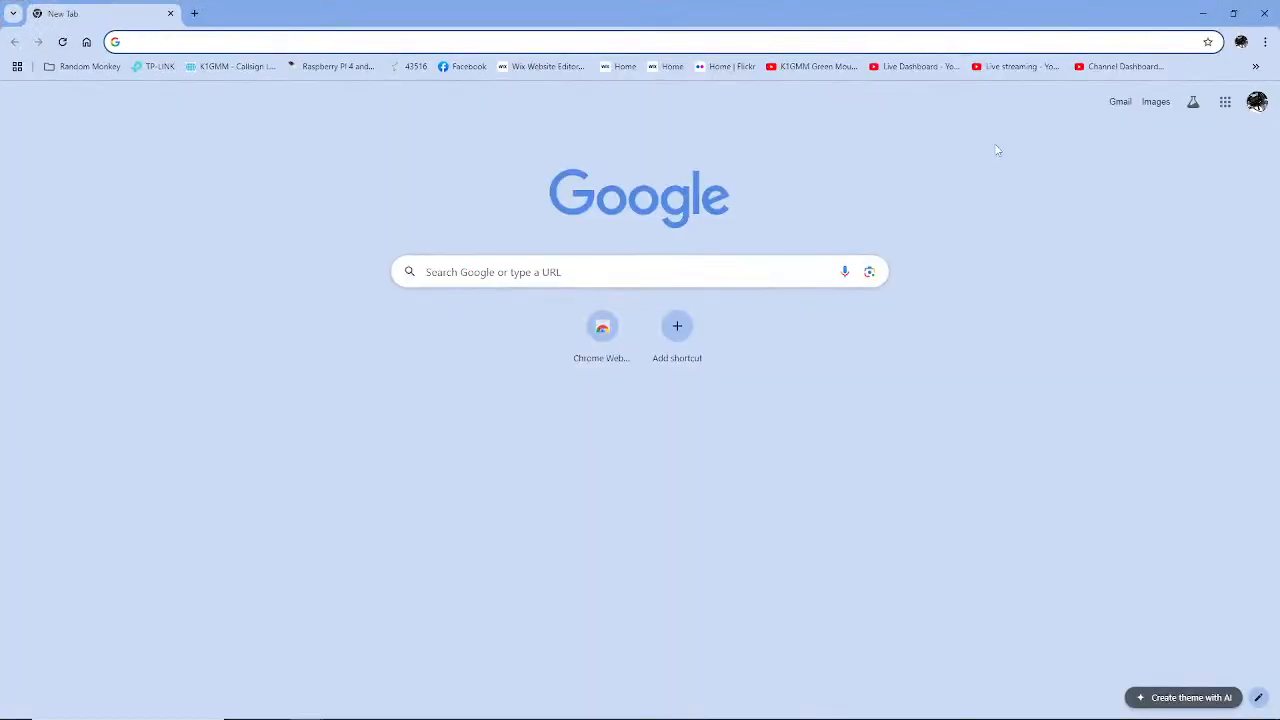
left_click(812, 66)
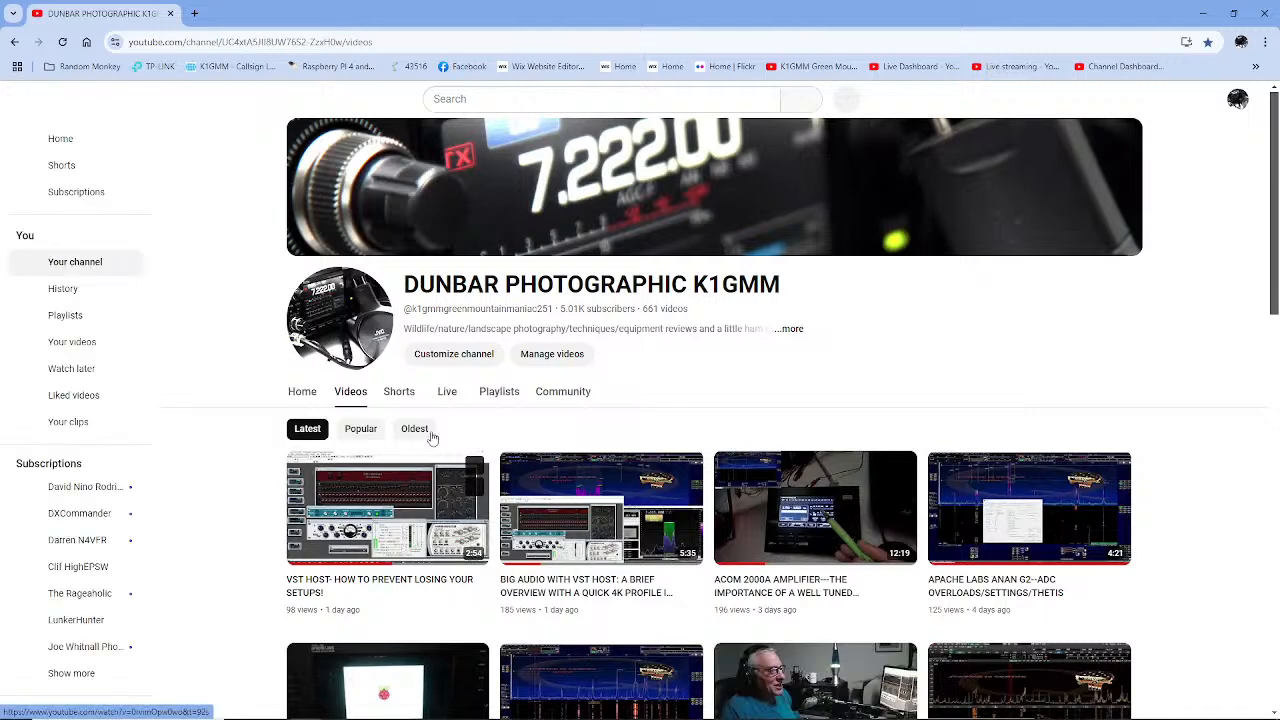
left_click(447, 393)
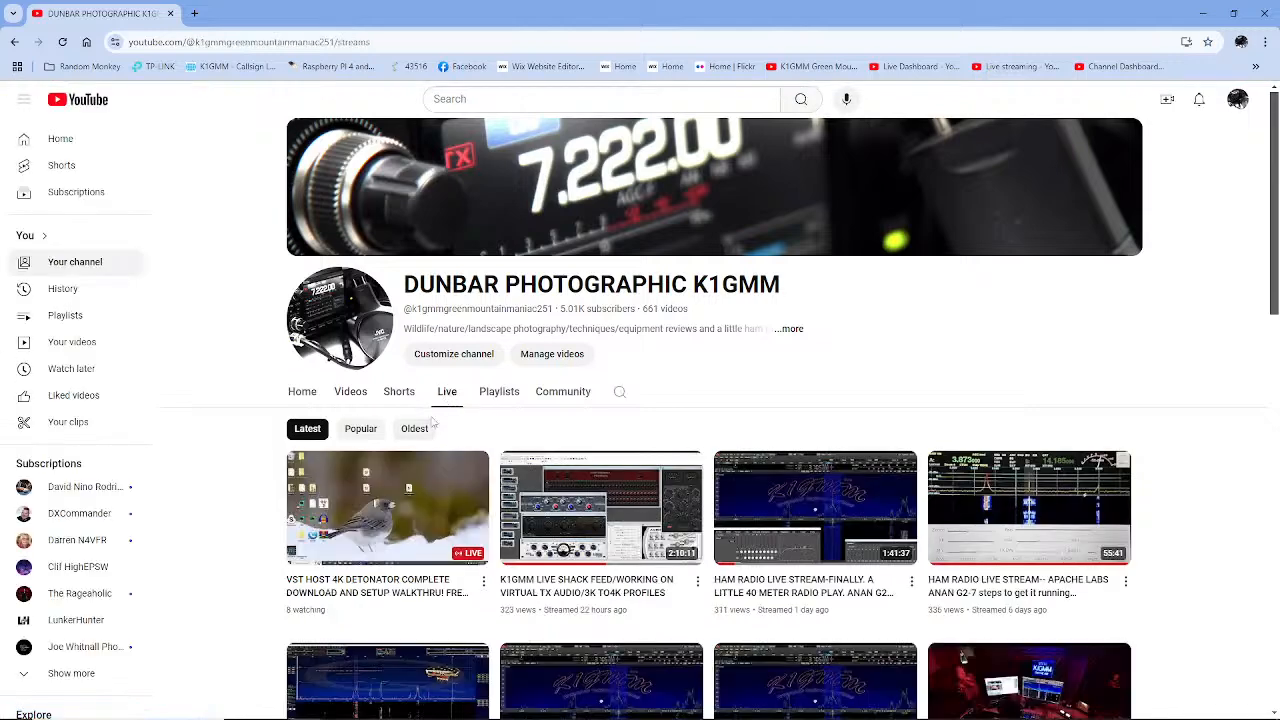
left_click(404, 514)
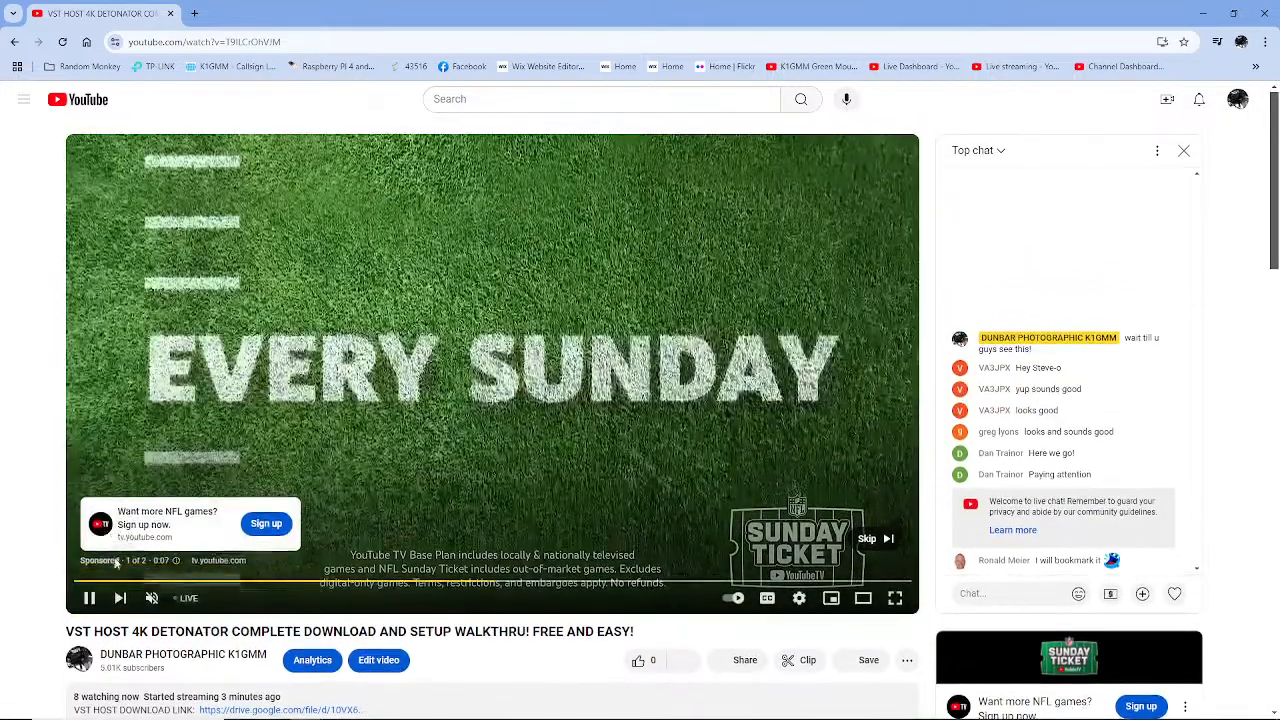
Skip the ad, dismiss the Premium offer, and follow the VST HOST download link to VST TX.zip
left_click(90, 598)
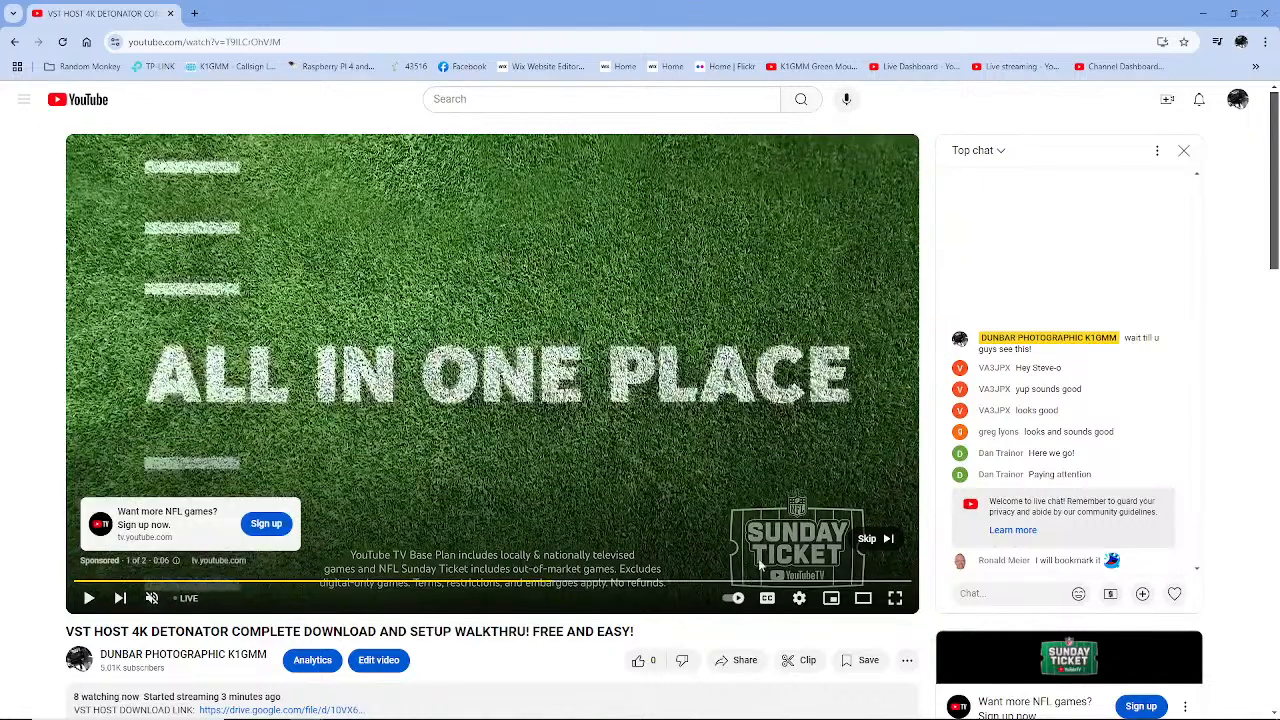
left_click(862, 539)
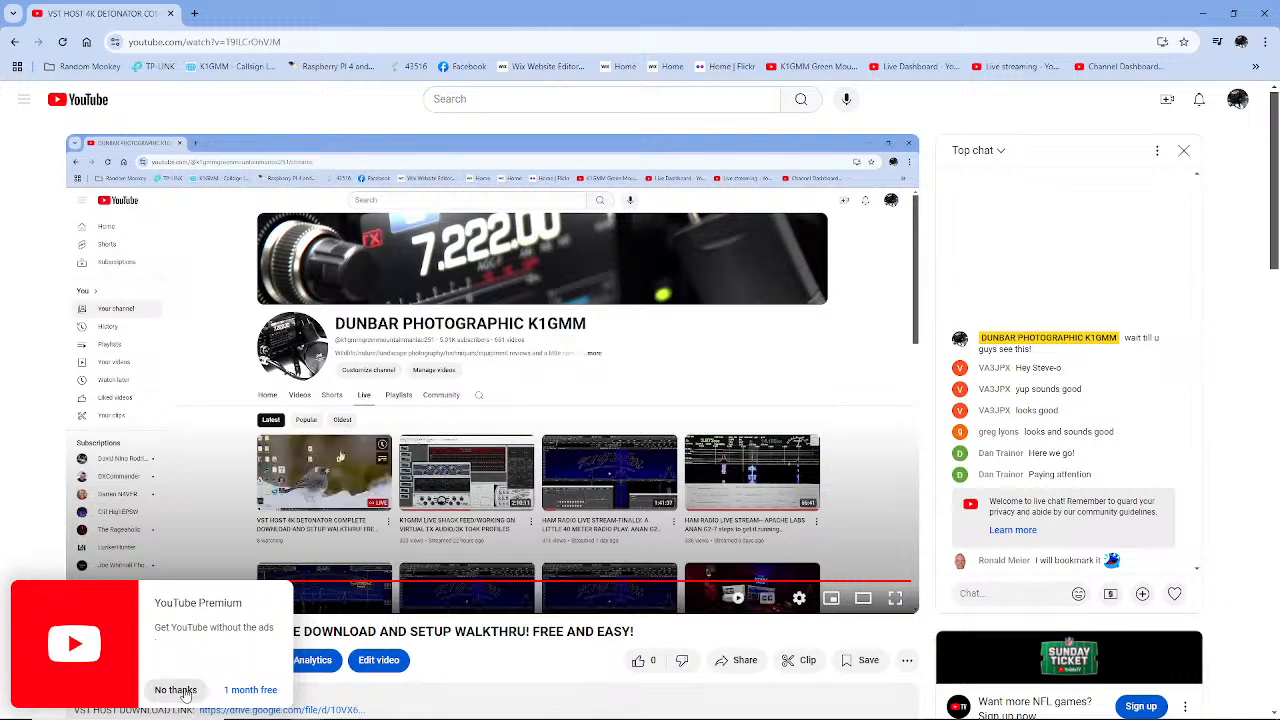
left_click(172, 689)
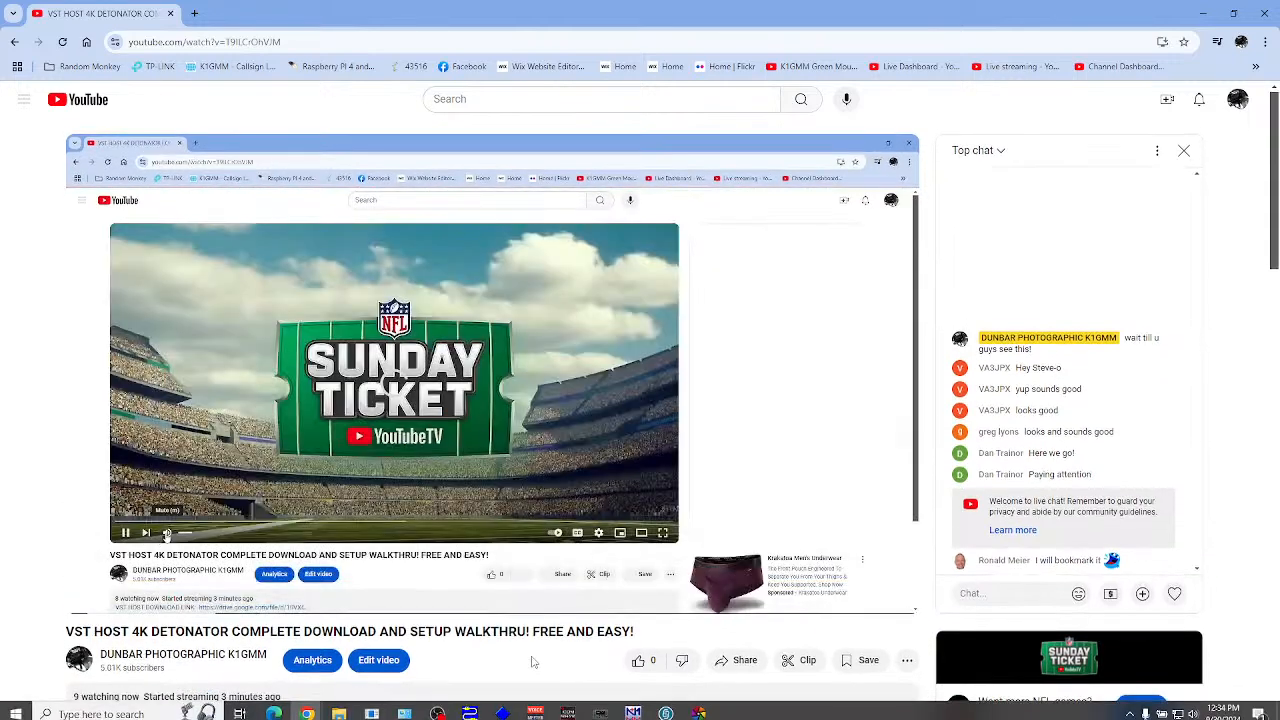
scroll(529, 657, "down", 1)
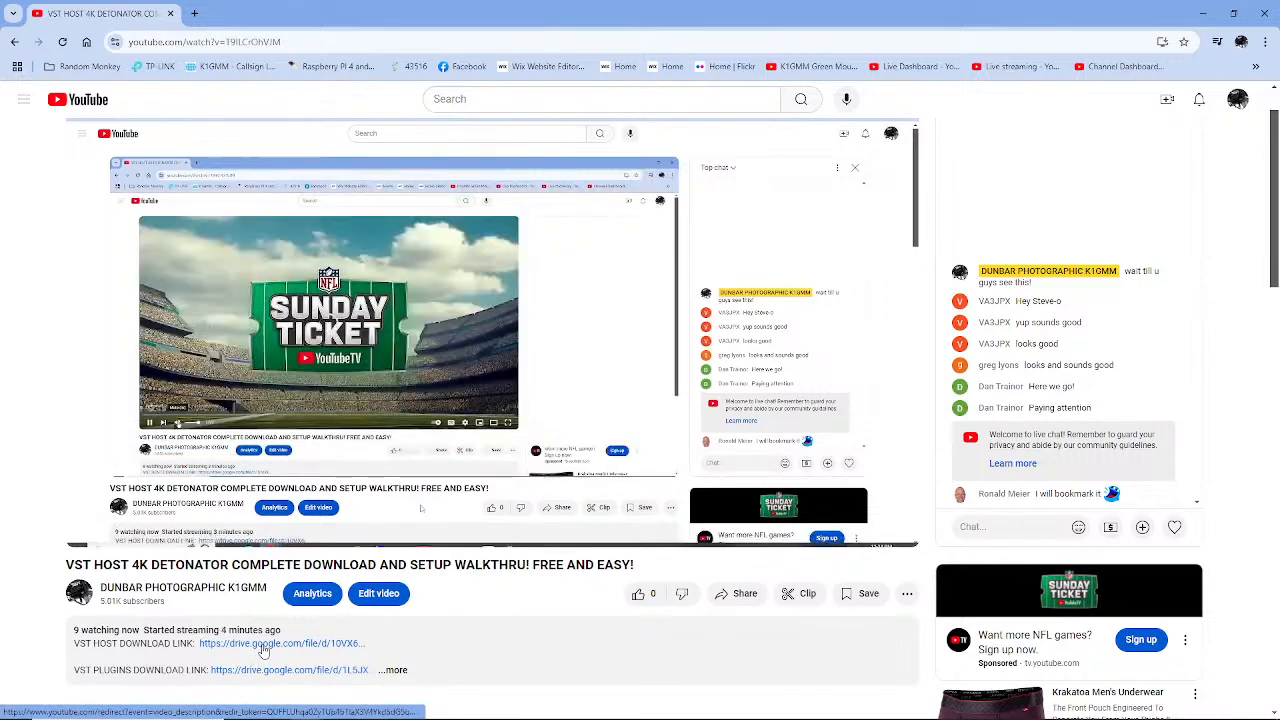
left_click(264, 647)
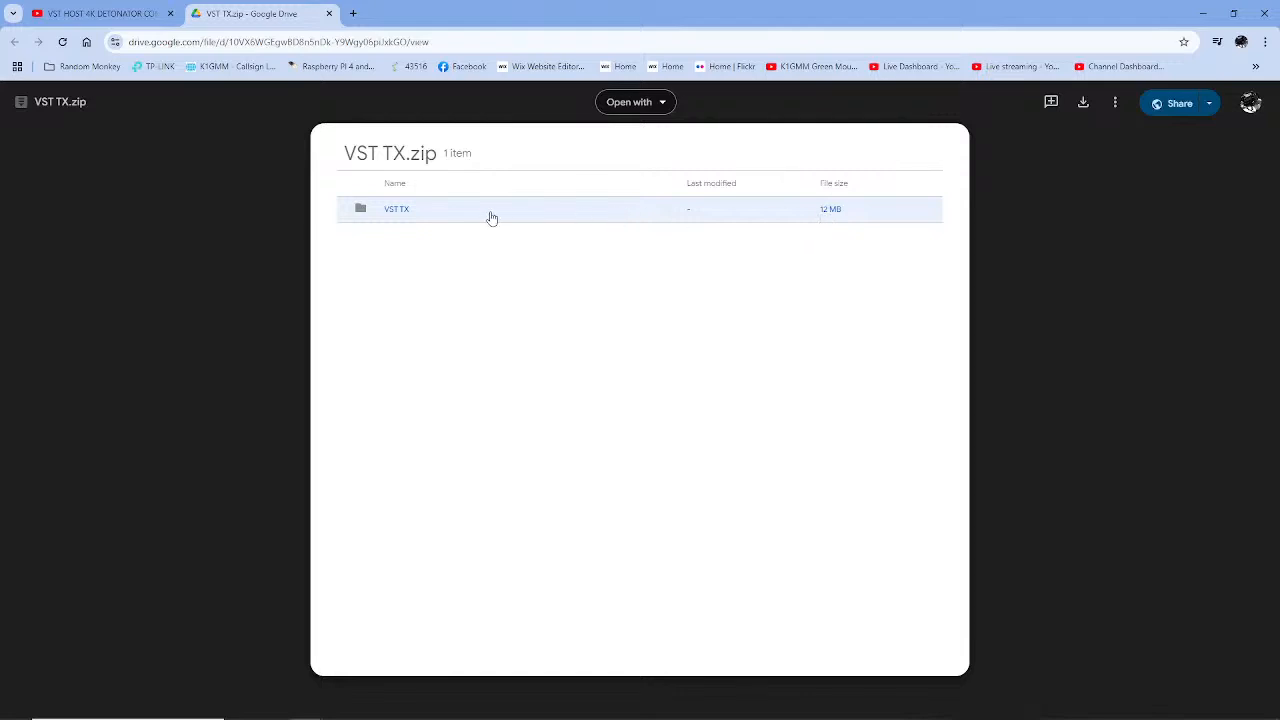
Download VST TX.zip from Google Drive and close the Drive tab
left_click(1083, 104)
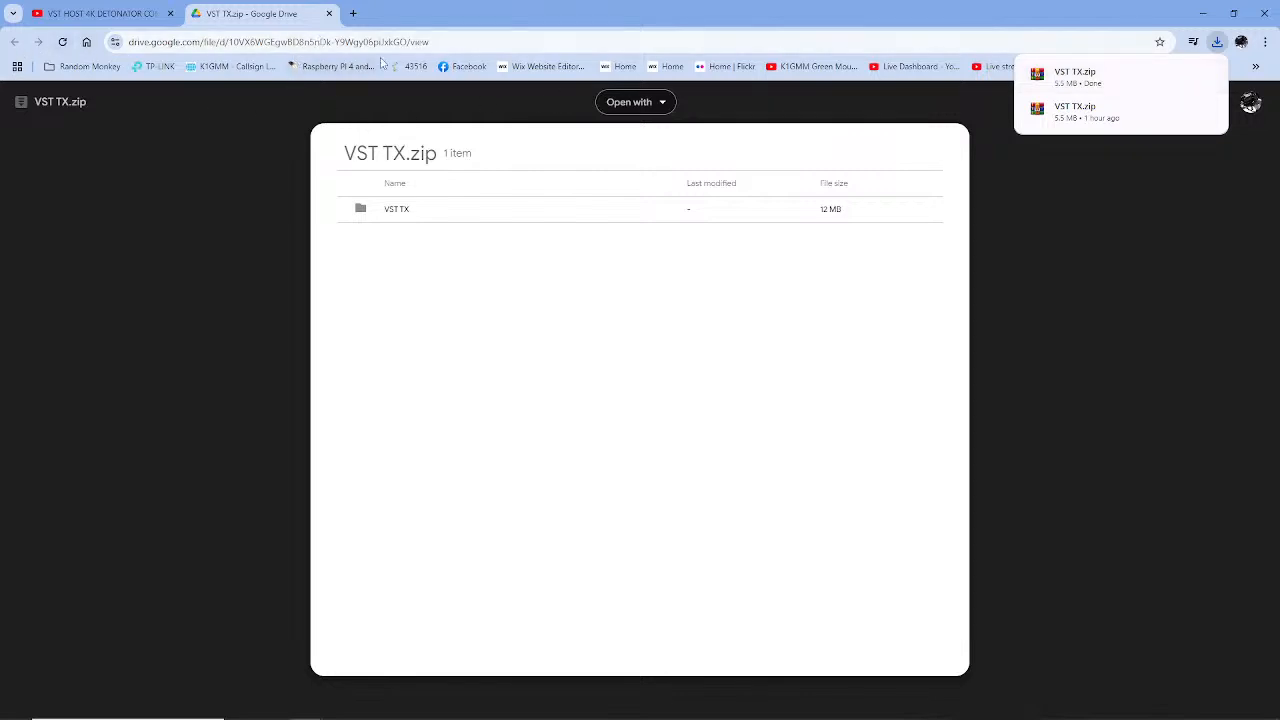
left_click(329, 14)
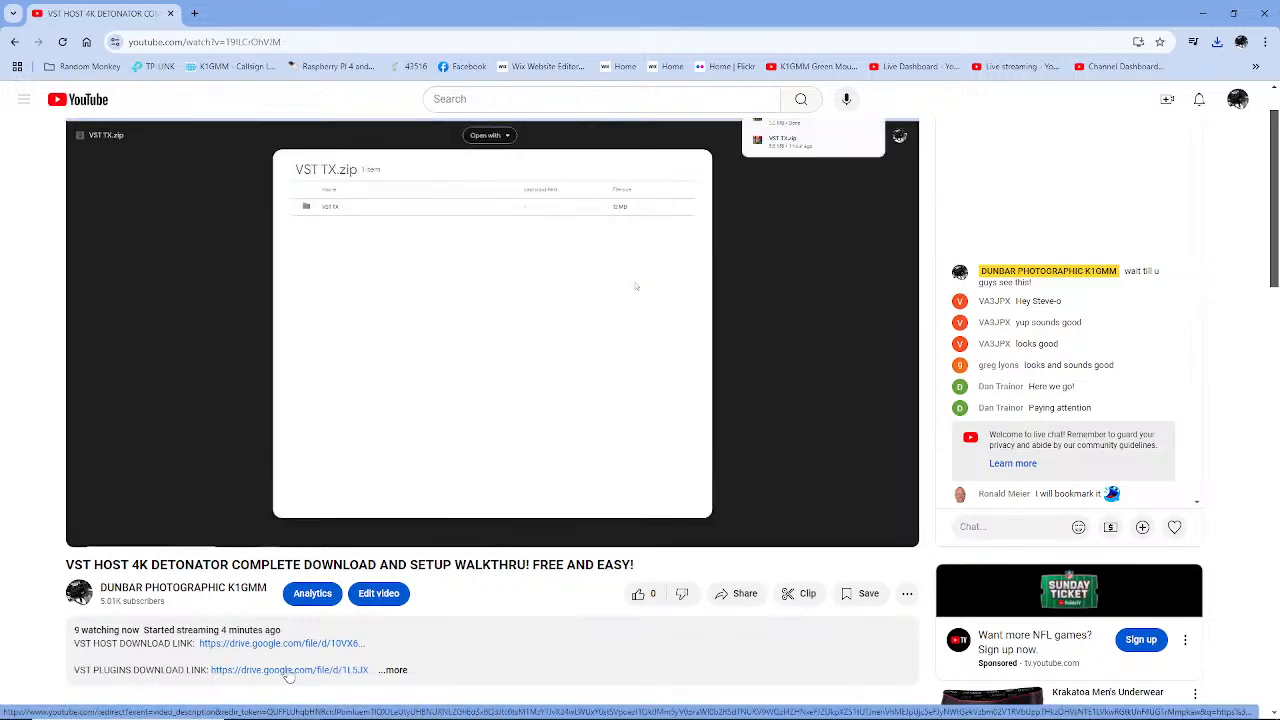
Download the 199 MB VST PLUGINS.zip via the plugins link and confirm it in Chrome's downloads
left_click(289, 670)
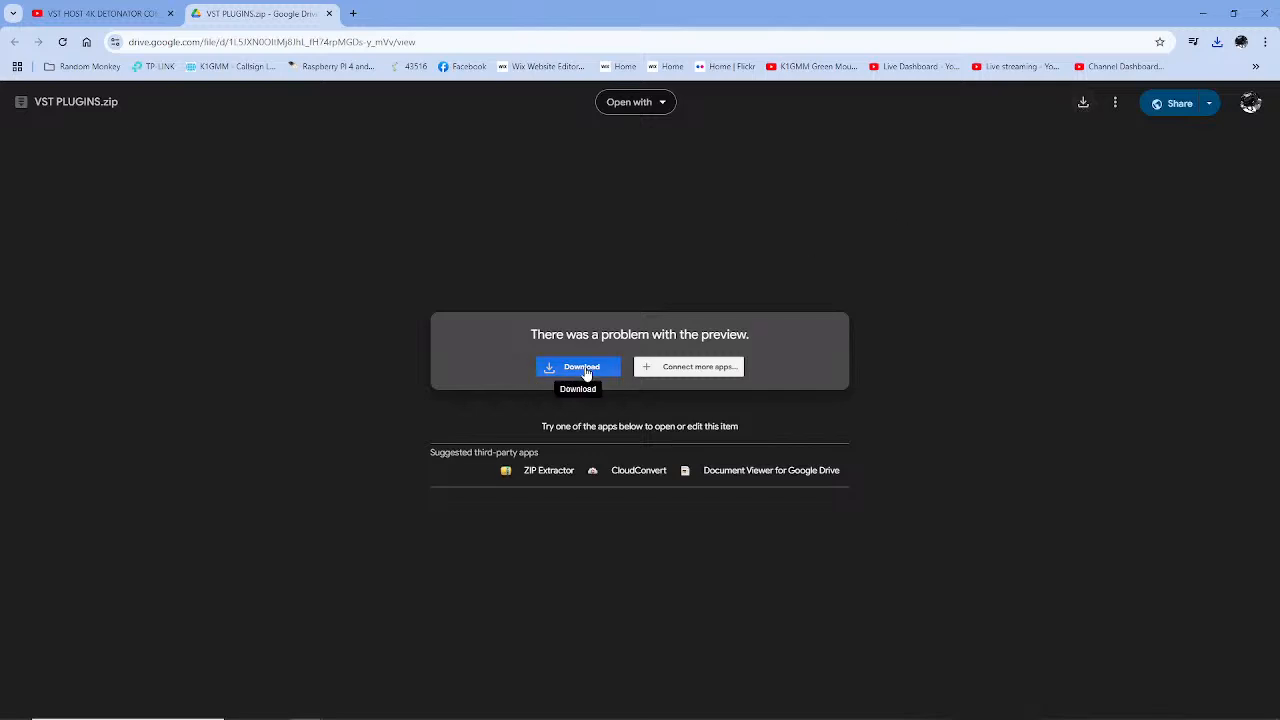
left_click(1083, 104)
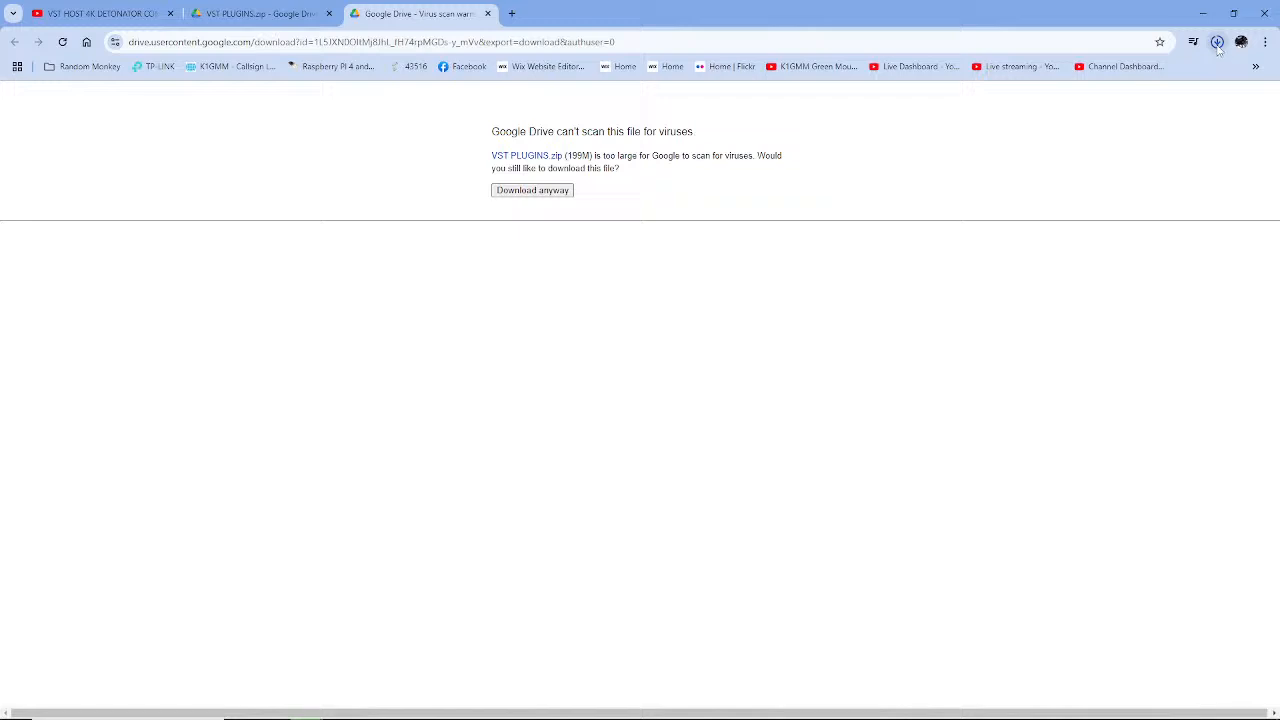
left_click(1217, 43)
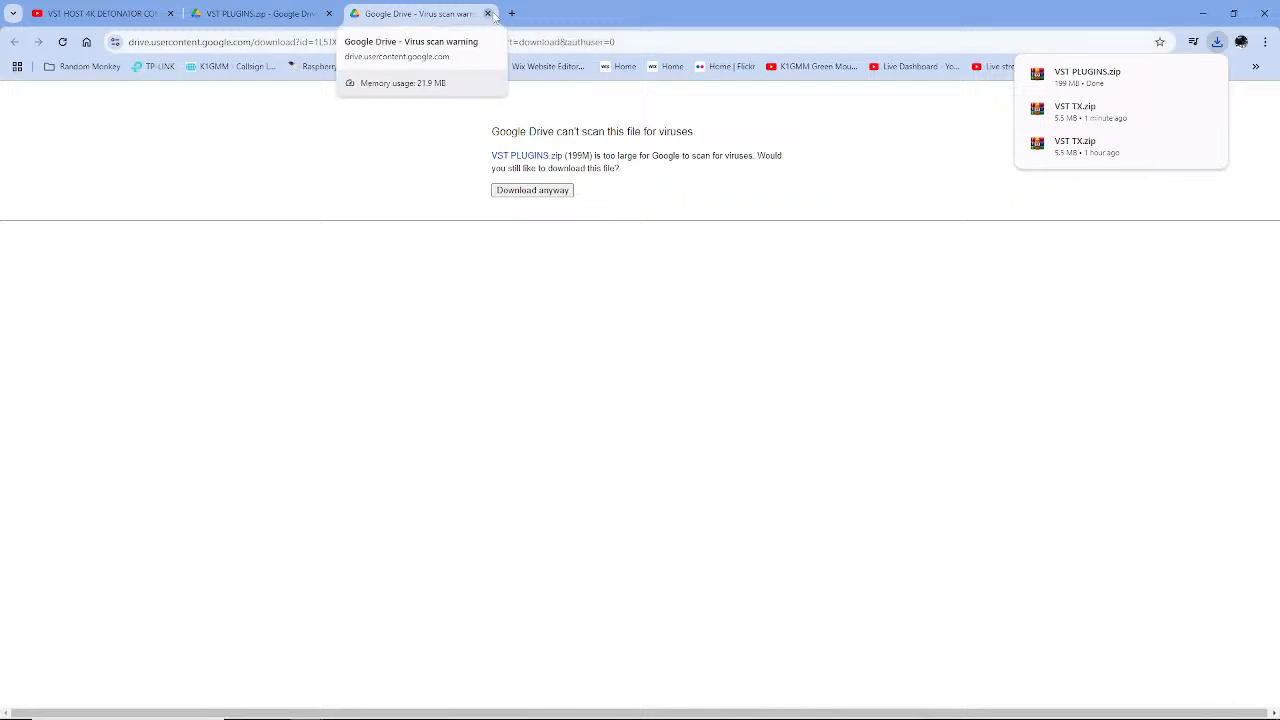
Close the virus-scan and VST PLUGINS.zip Drive tabs, then the Chrome window
left_click(487, 14)
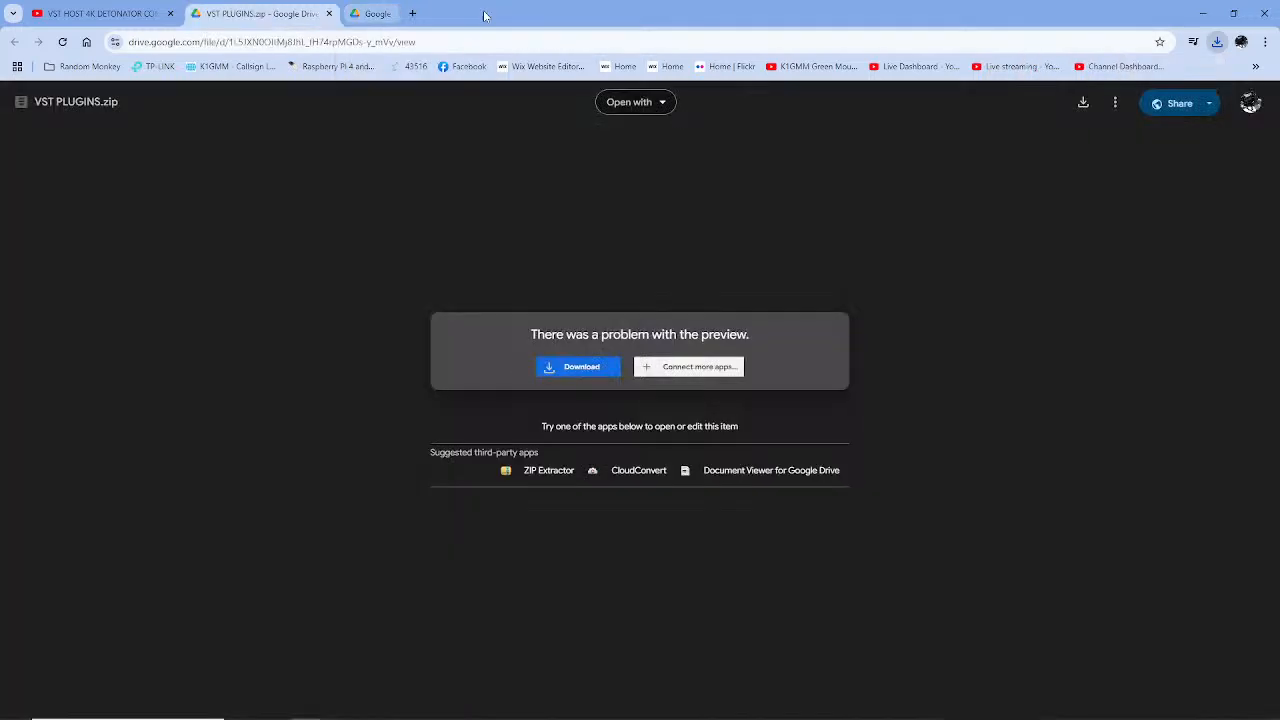
left_click(328, 14)
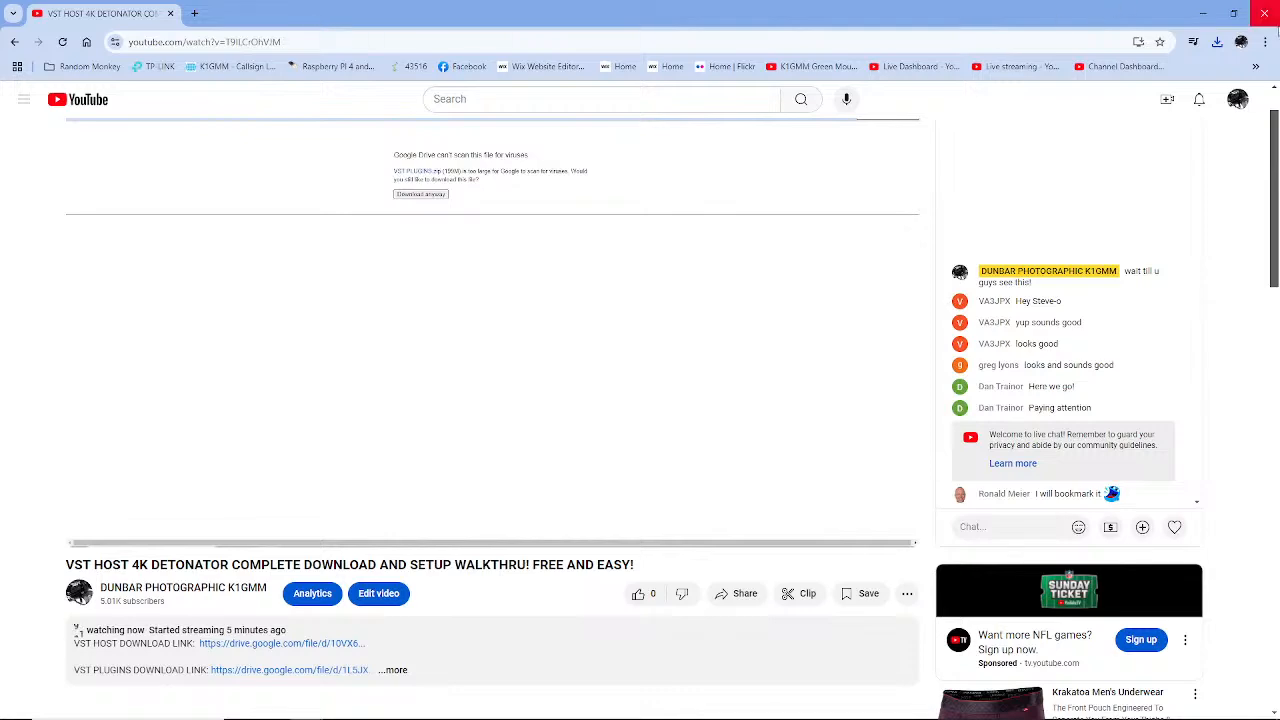
left_click(1269, 15)
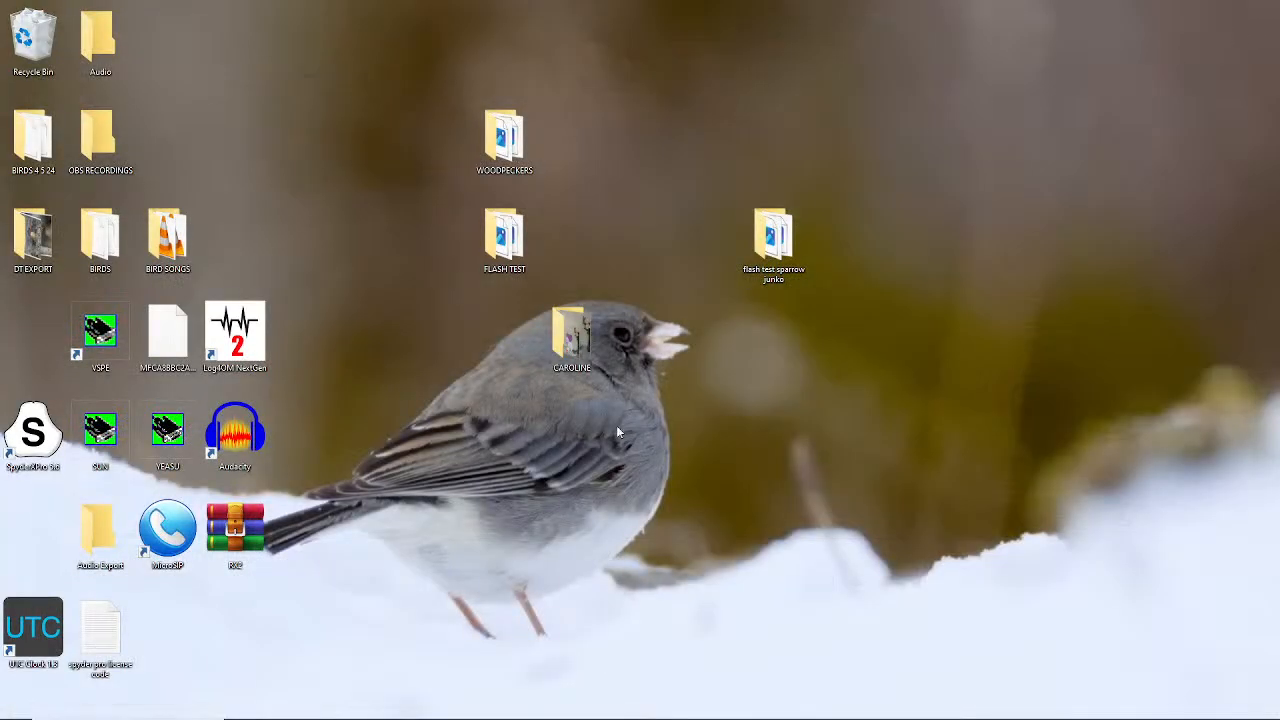
Open the Downloads folder in File Explorer and inspect the VST TX and VST PLUGINS zip archives
mouse_move(184, 717)
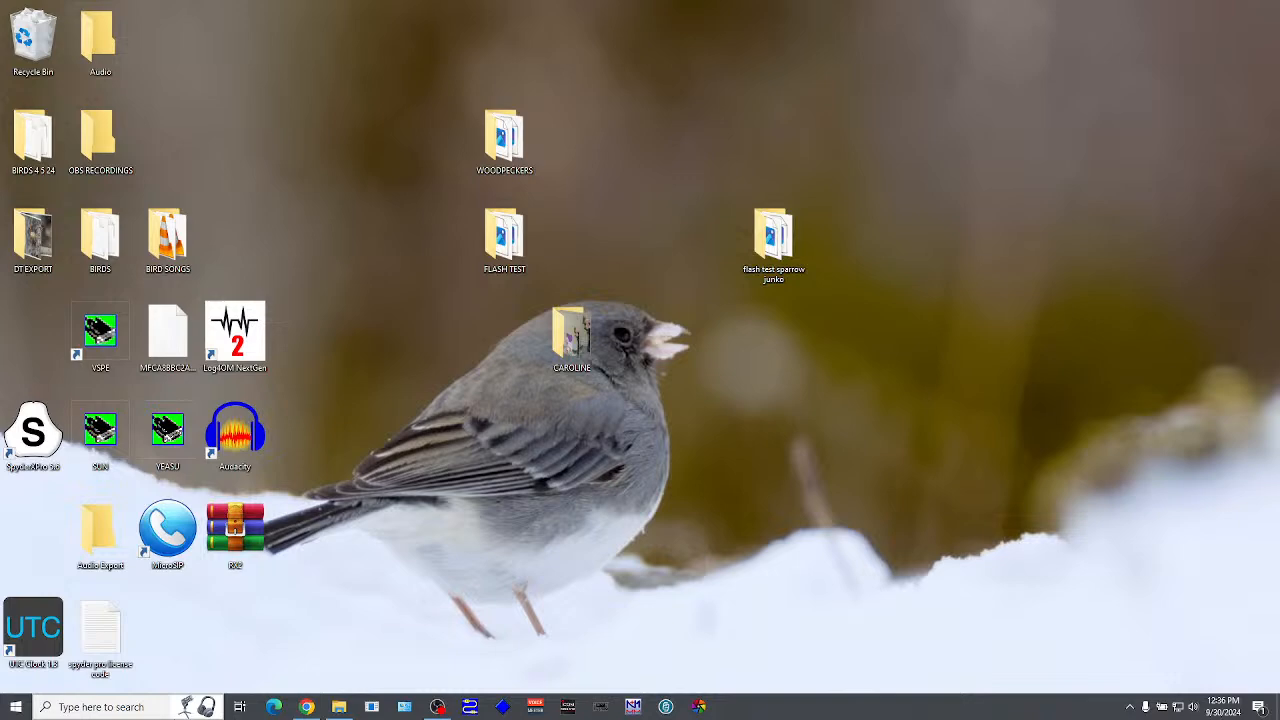
left_click(344, 710)
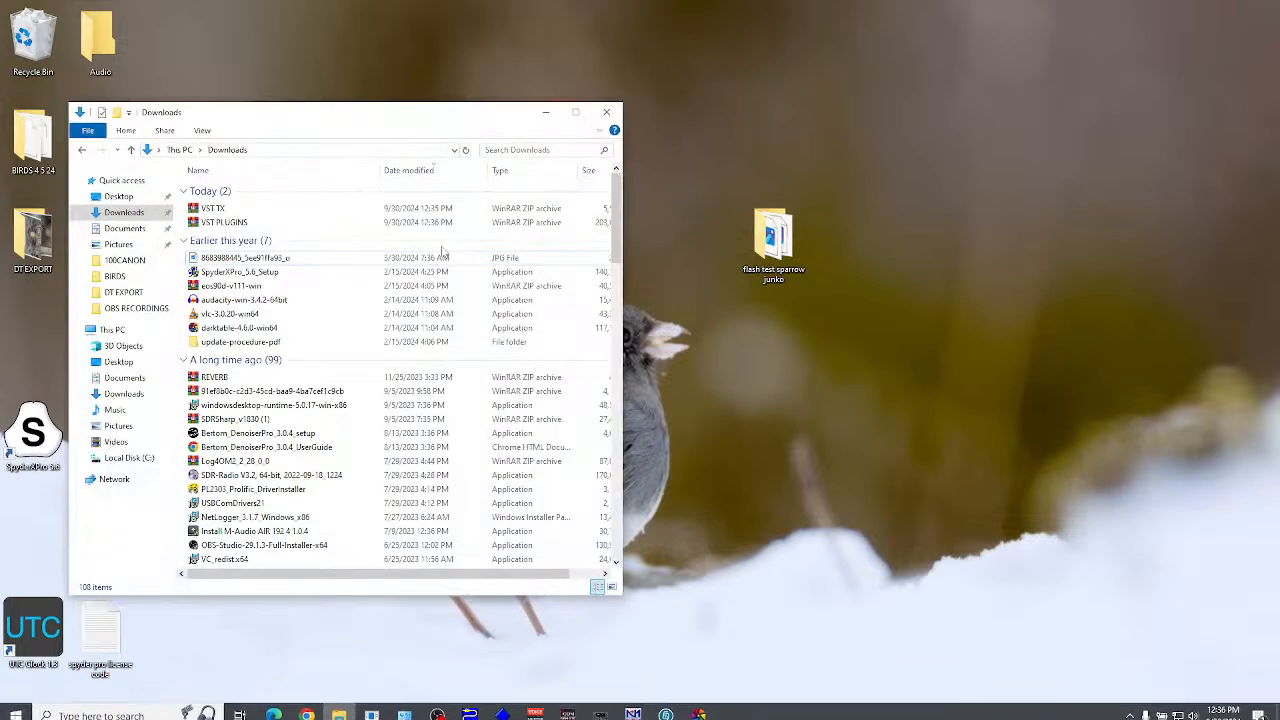
left_click_drag(383, 127, 853, 72)
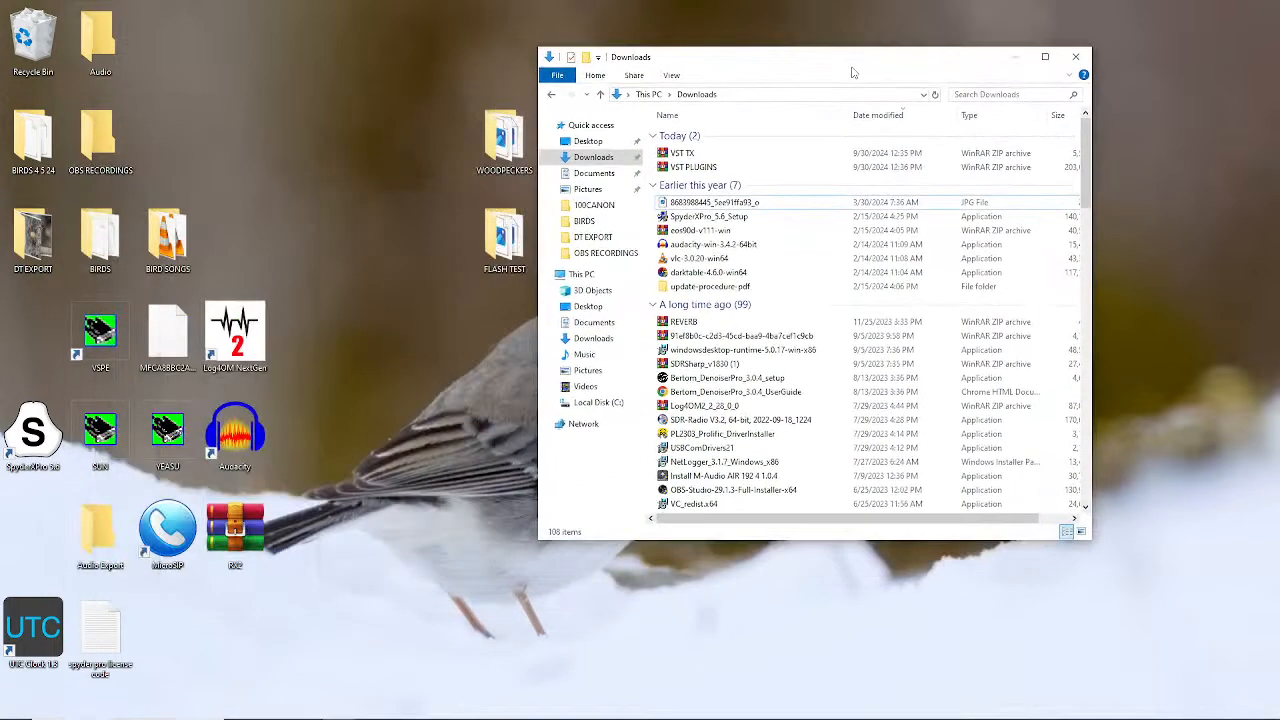
left_click(700, 157)
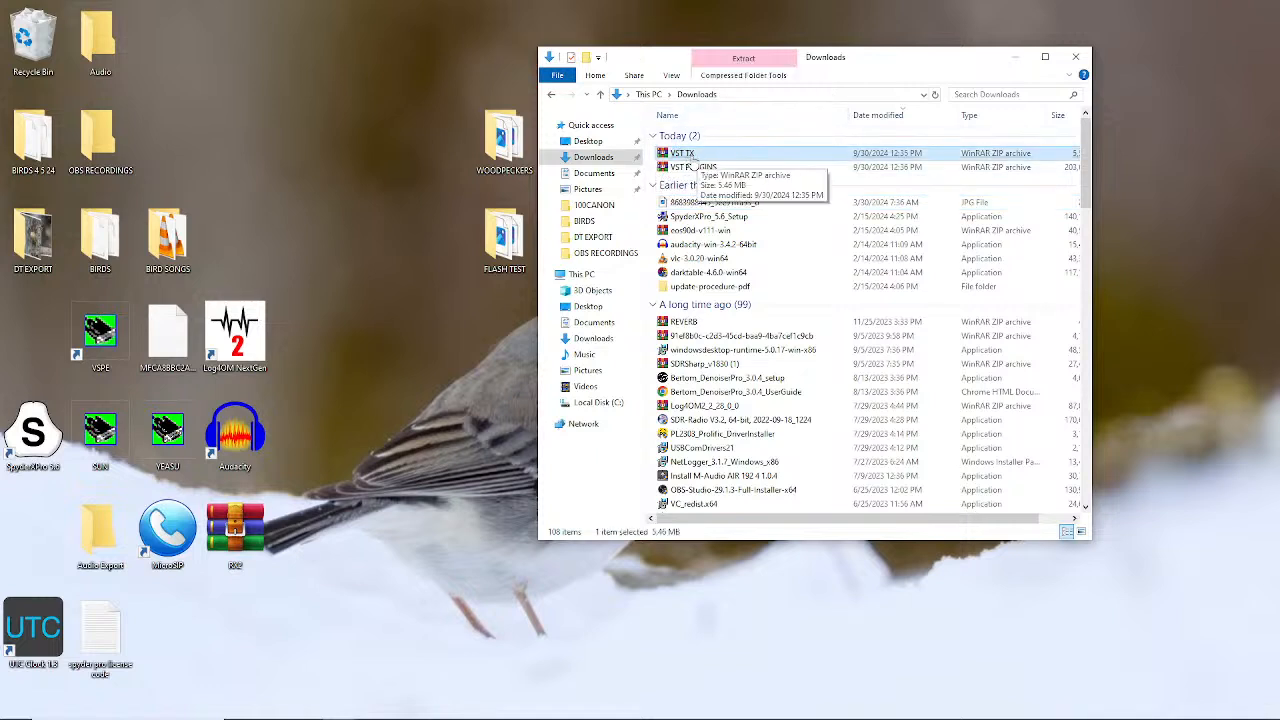
left_click(692, 168)
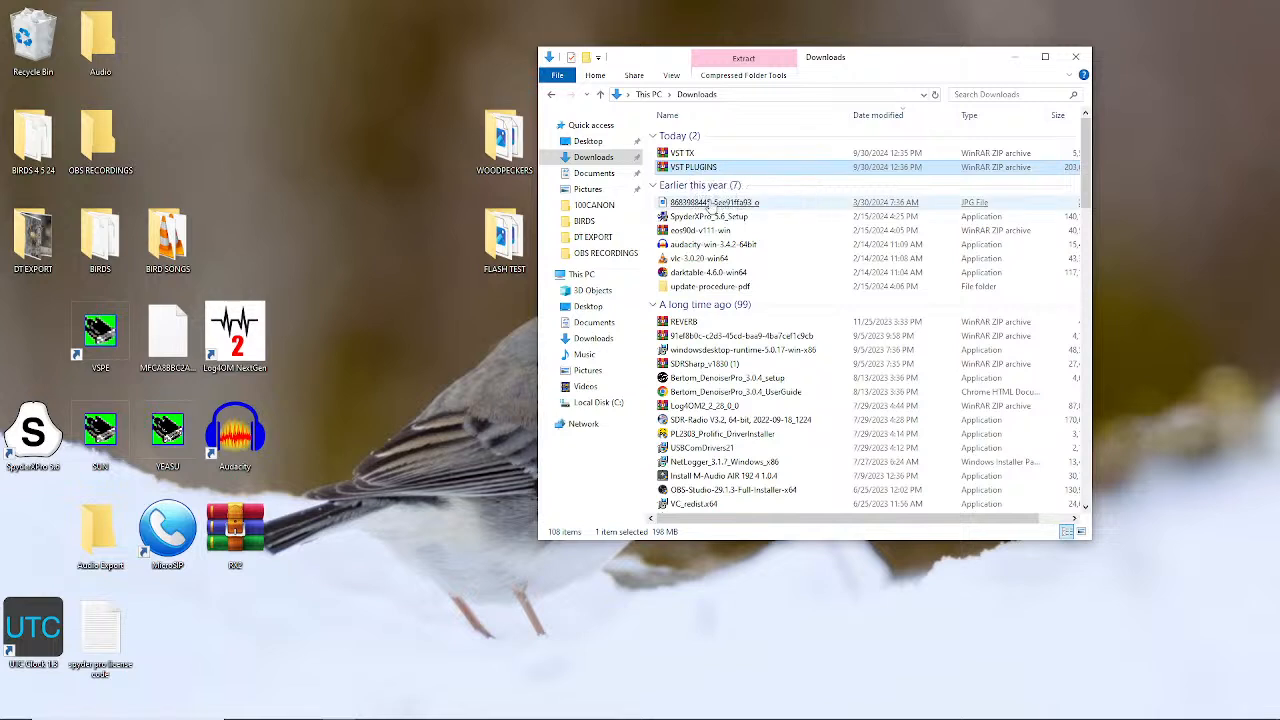
left_click(688, 155)
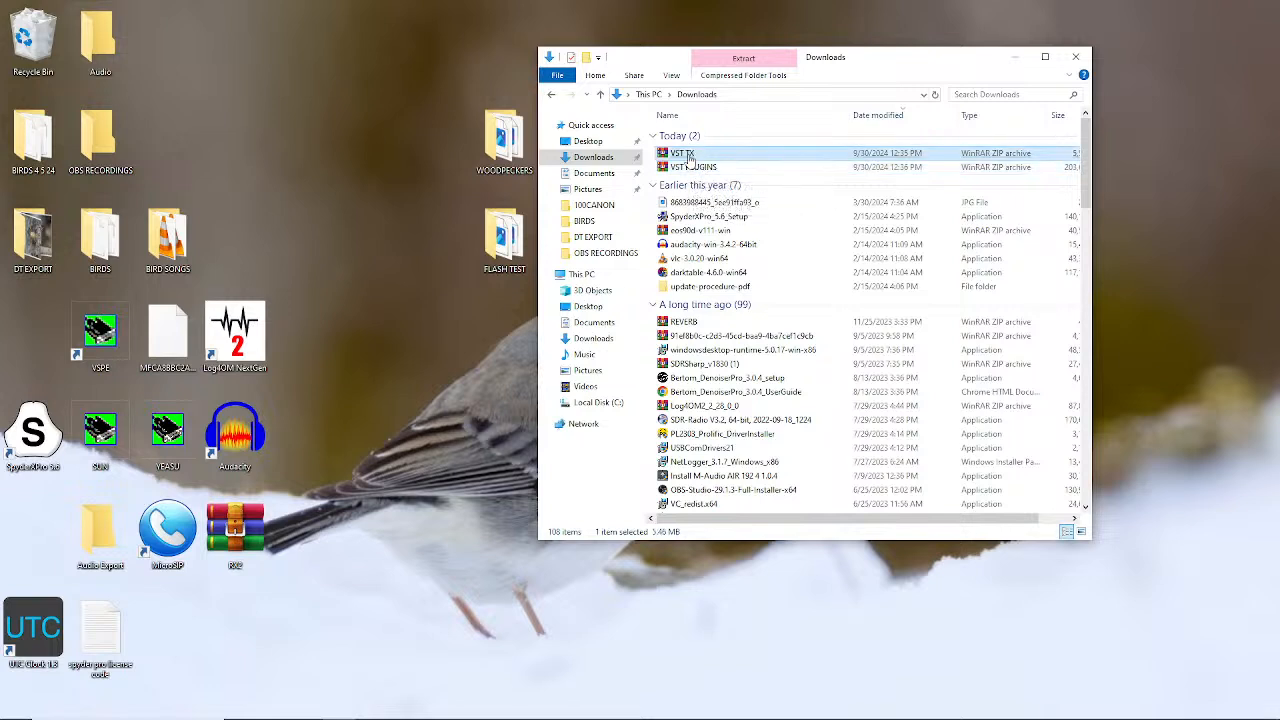
left_click(690, 168)
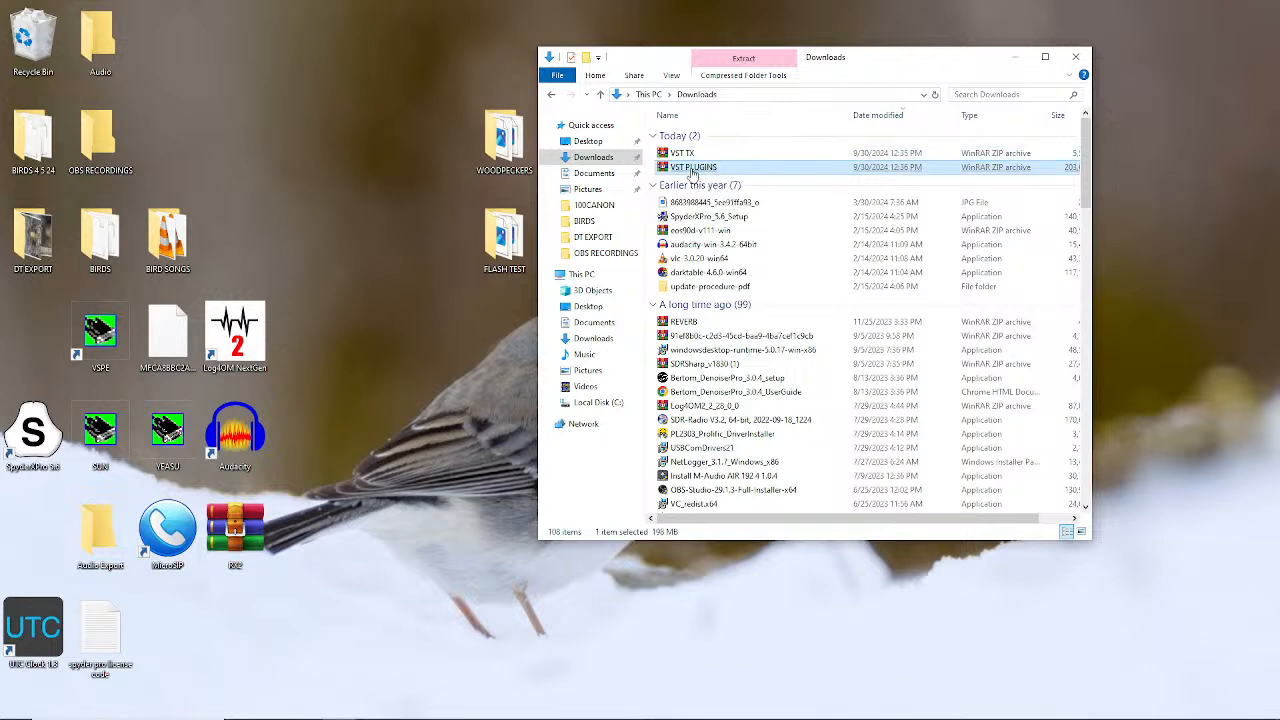
Extract VST PLUGINS.zip straight into the root of Local Disk (C:)
right_click(693, 170)
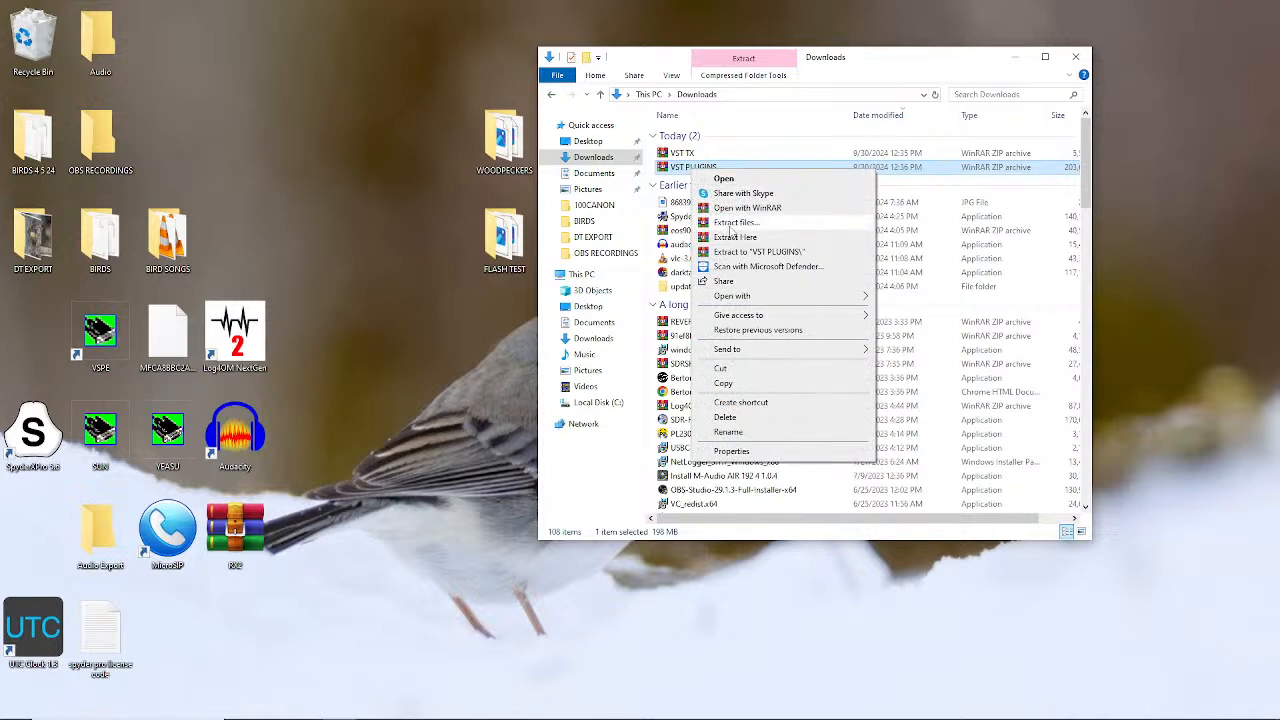
left_click(738, 223)
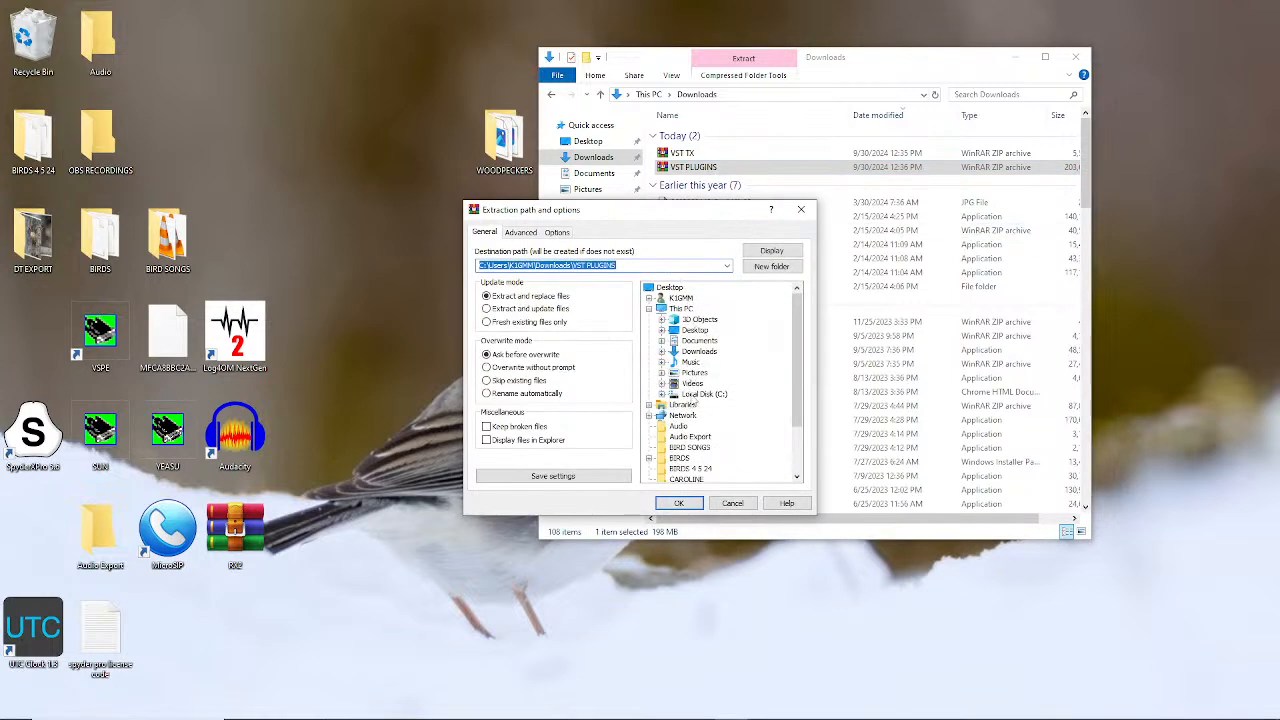
left_click(703, 394)
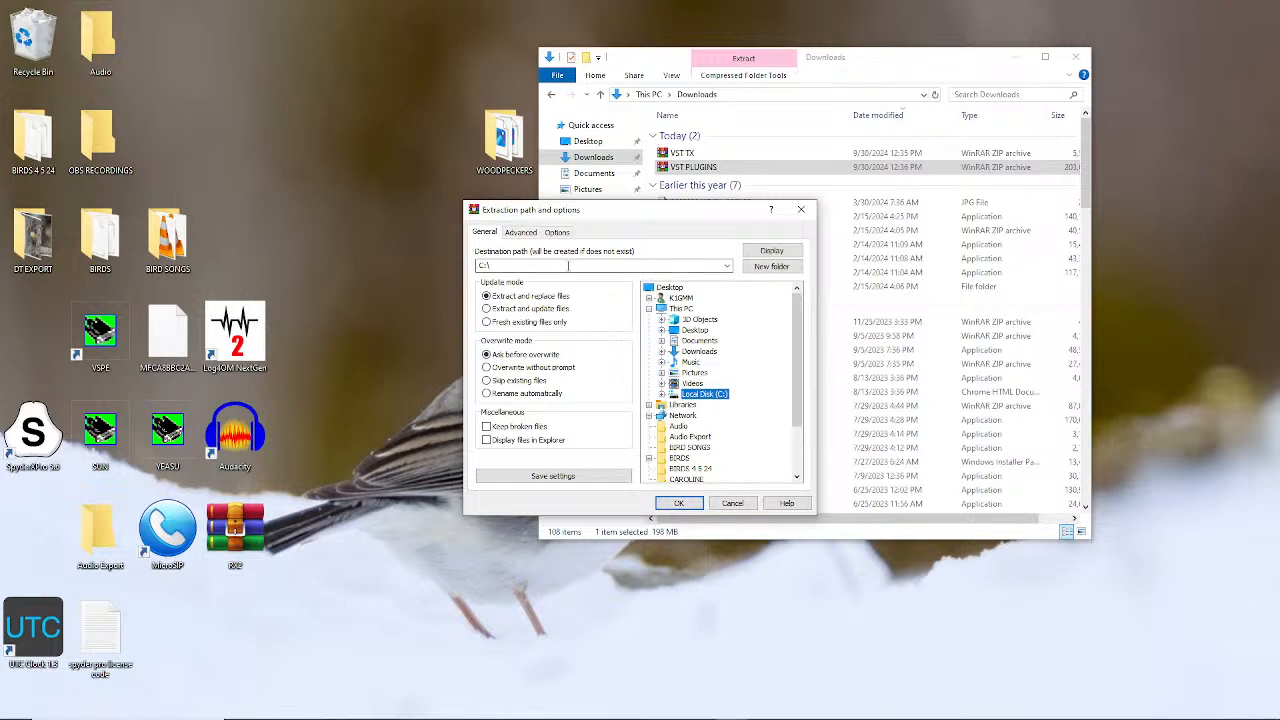
left_click(678, 503)
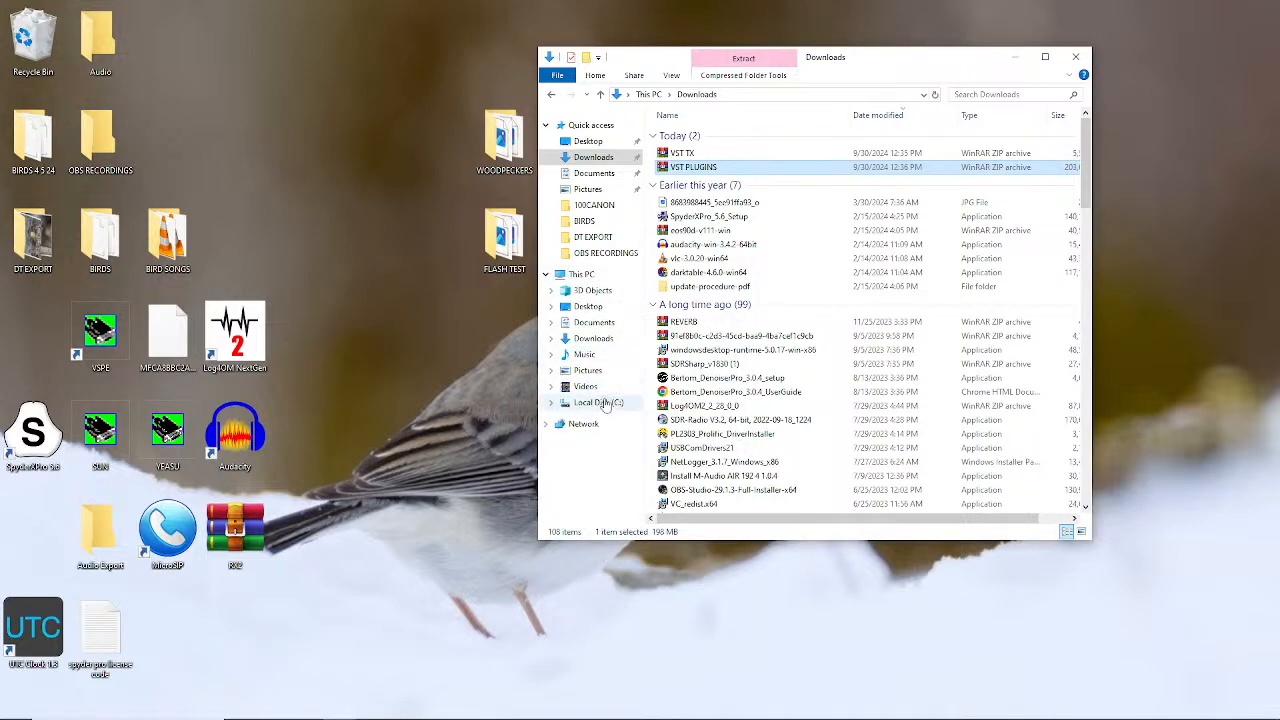
left_click(605, 404)
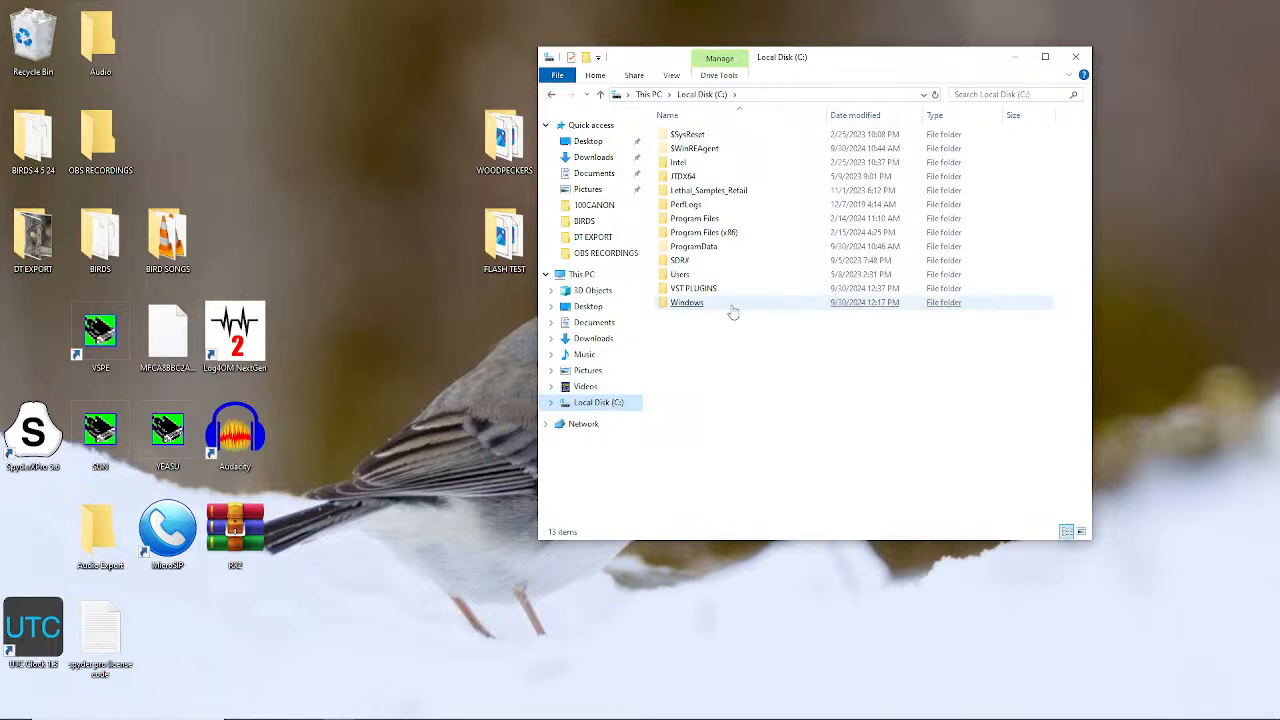
left_click(700, 294)
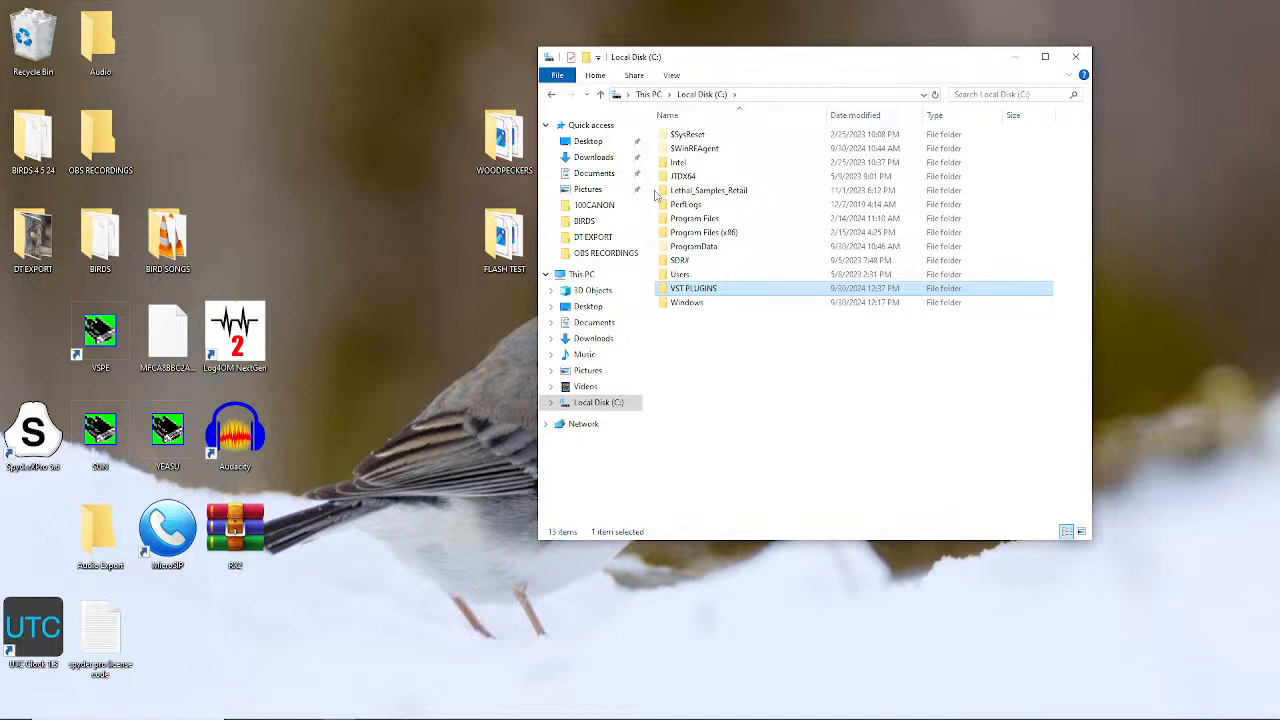
left_click(592, 160)
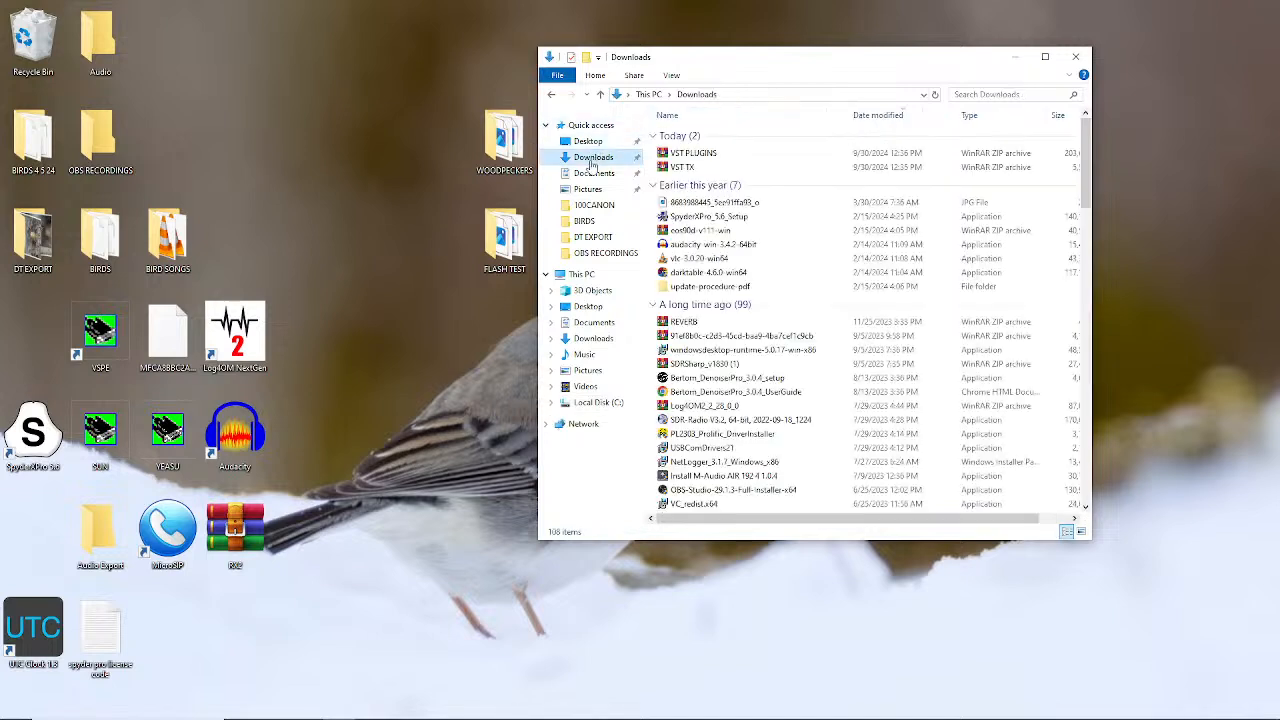
left_click(684, 168)
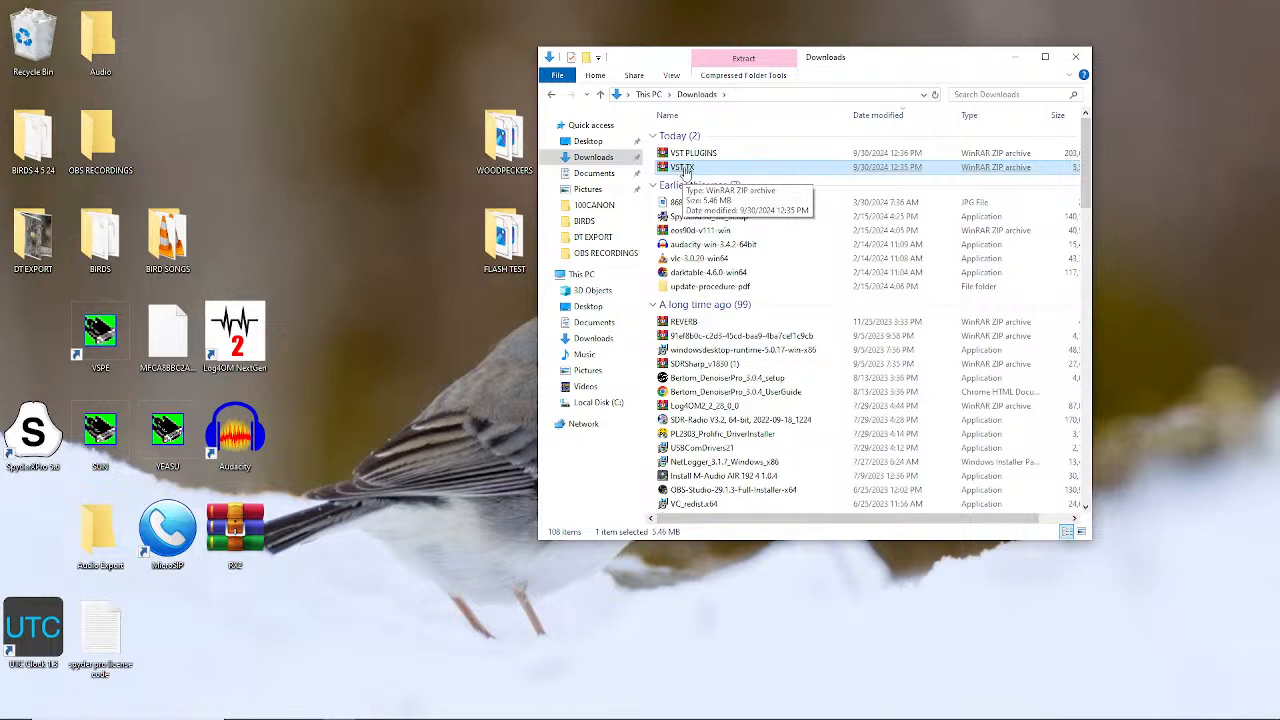
Unpack VST TX.zip onto the Desktop, creating a VST TX folder there
right_click(686, 171)
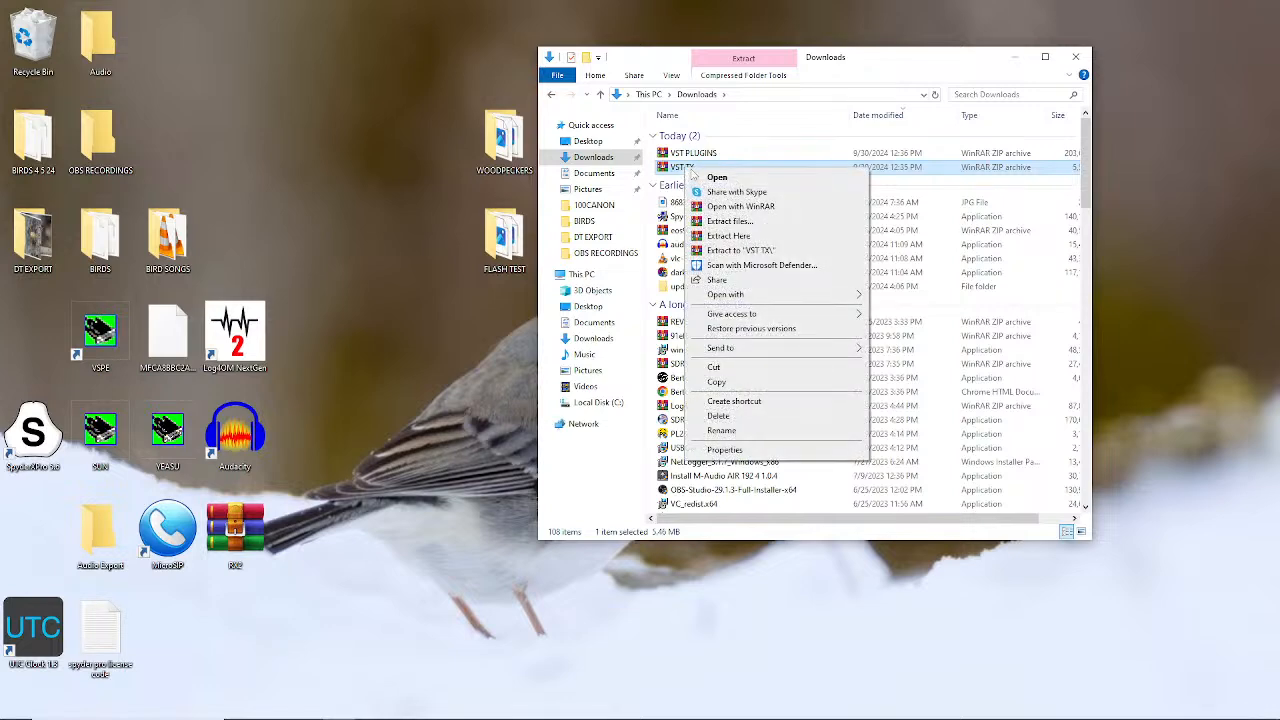
left_click(725, 221)
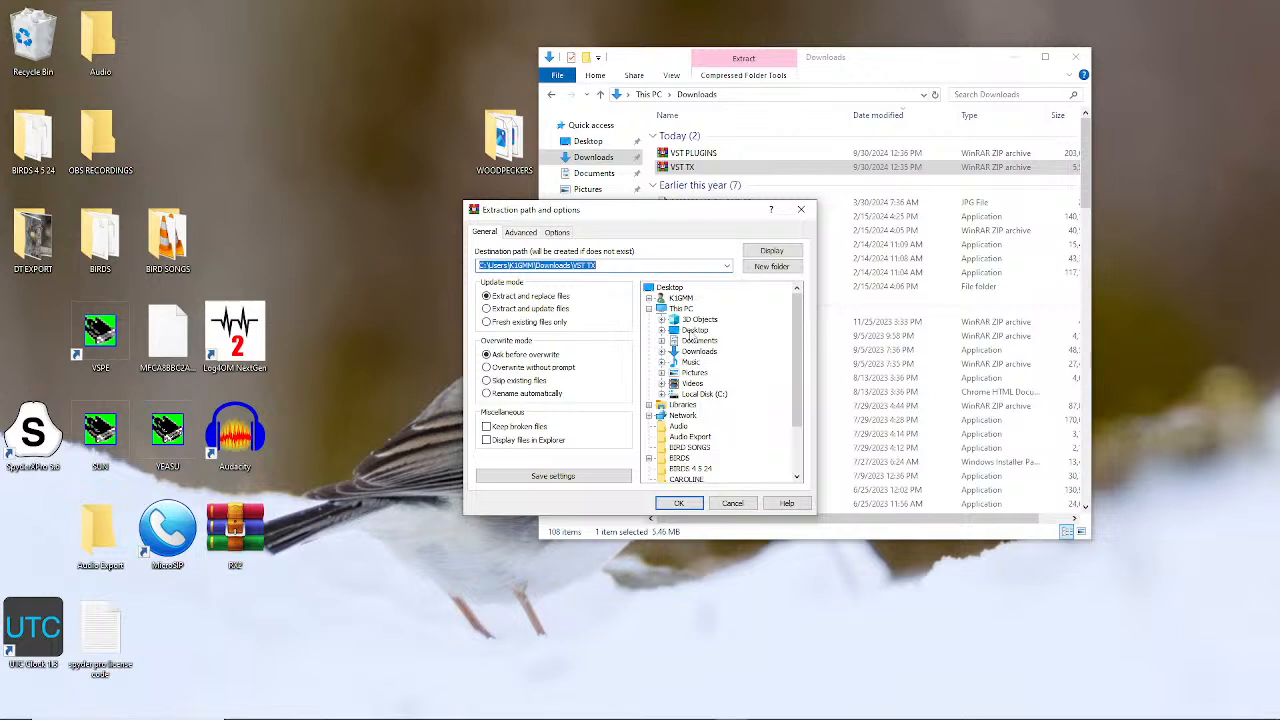
left_click(694, 330)
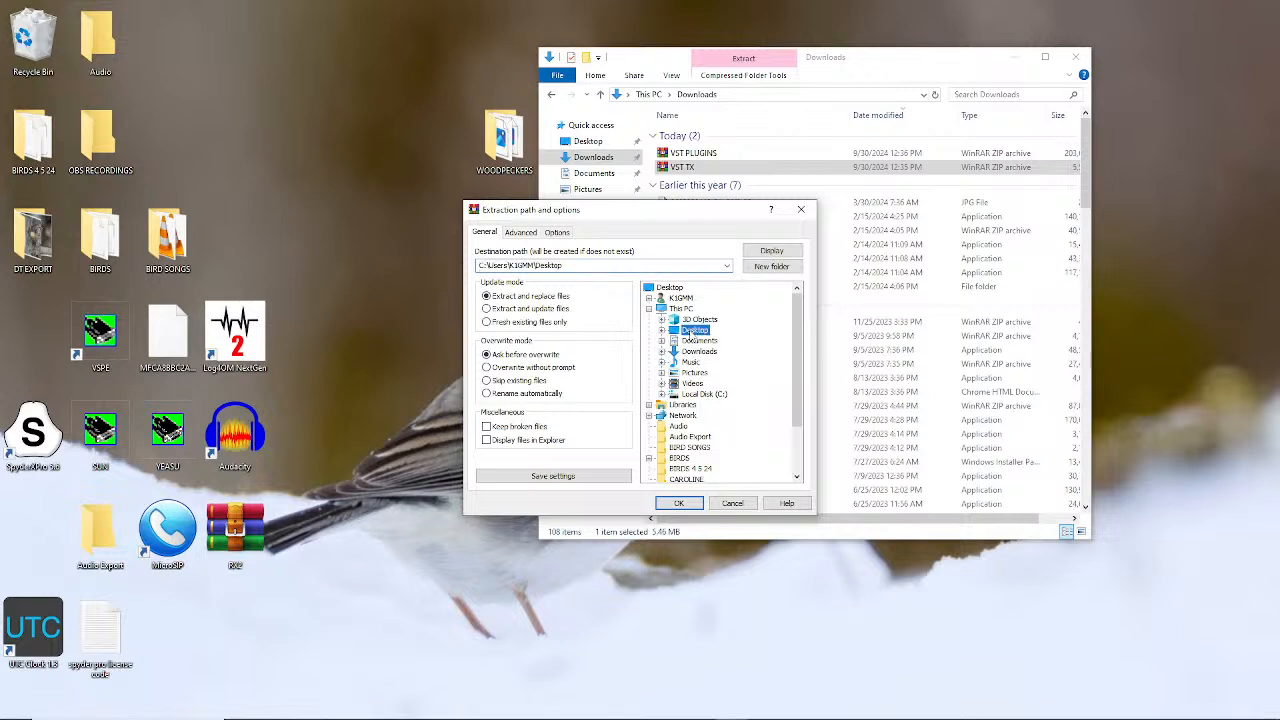
left_click(680, 504)
left_click(684, 504)
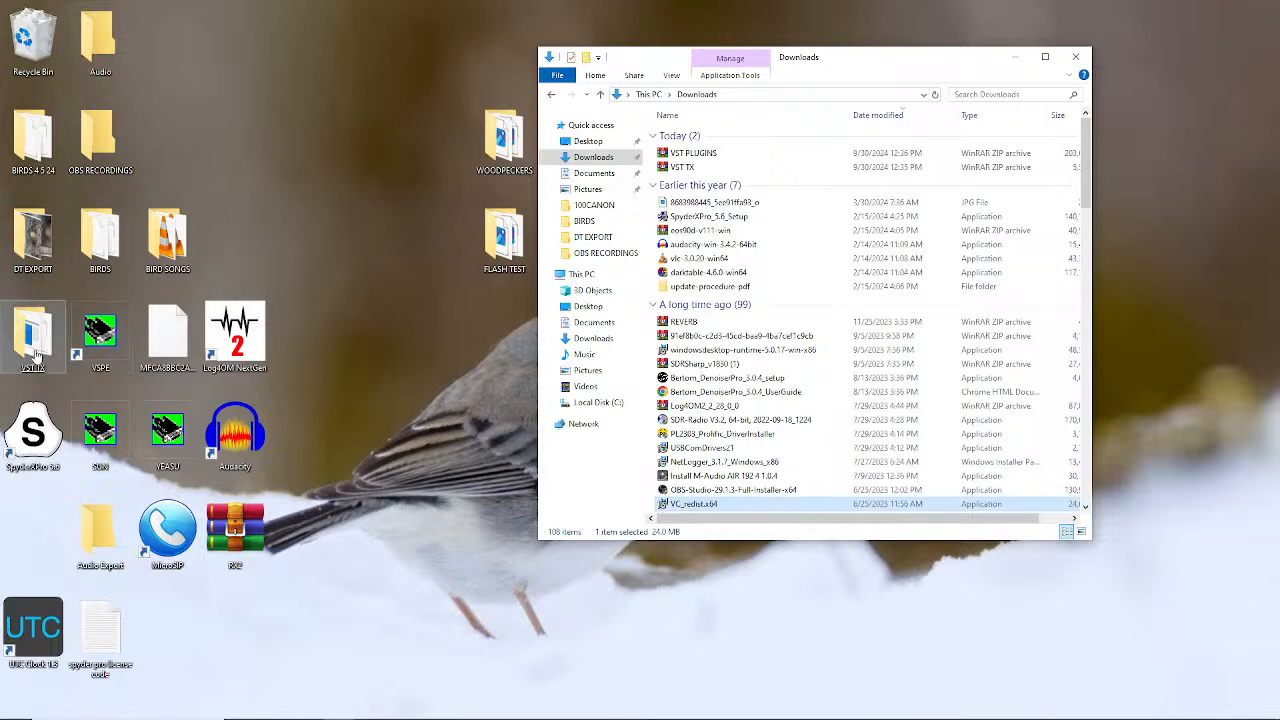
Close Downloads, open the desktop VST TX folder and select the vsthost application
left_click(1079, 60)
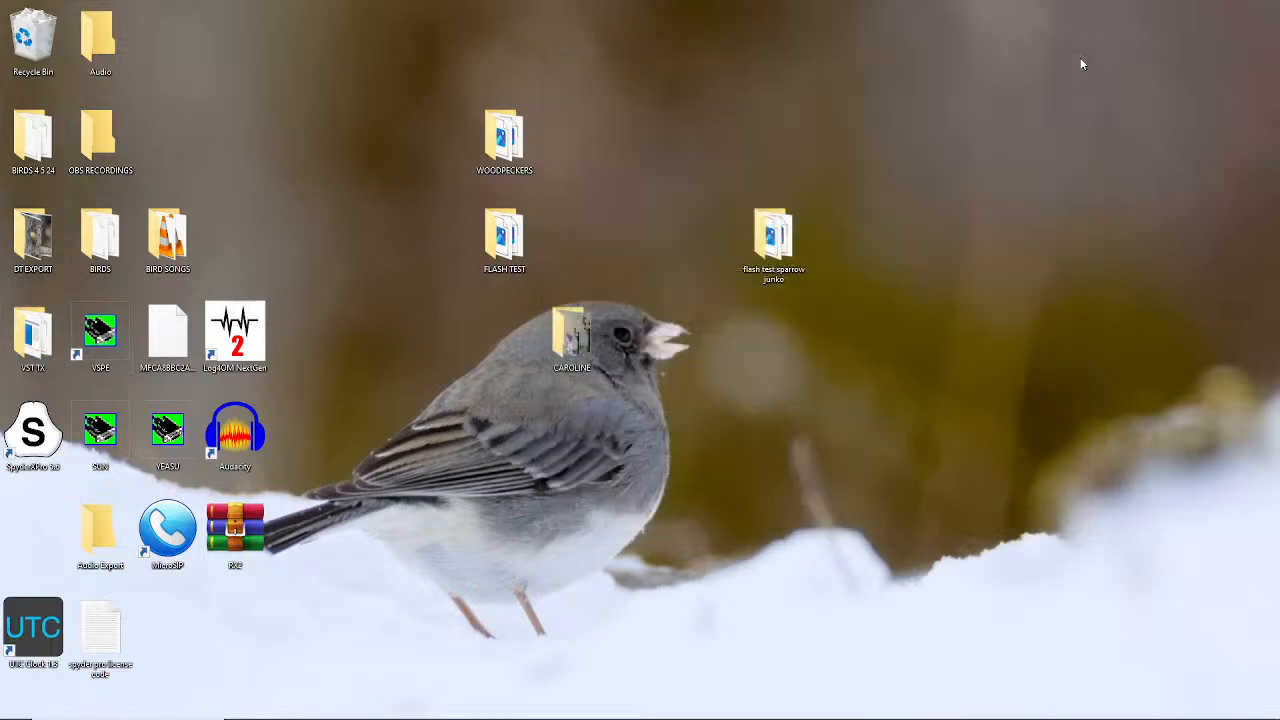
double_click(35, 340)
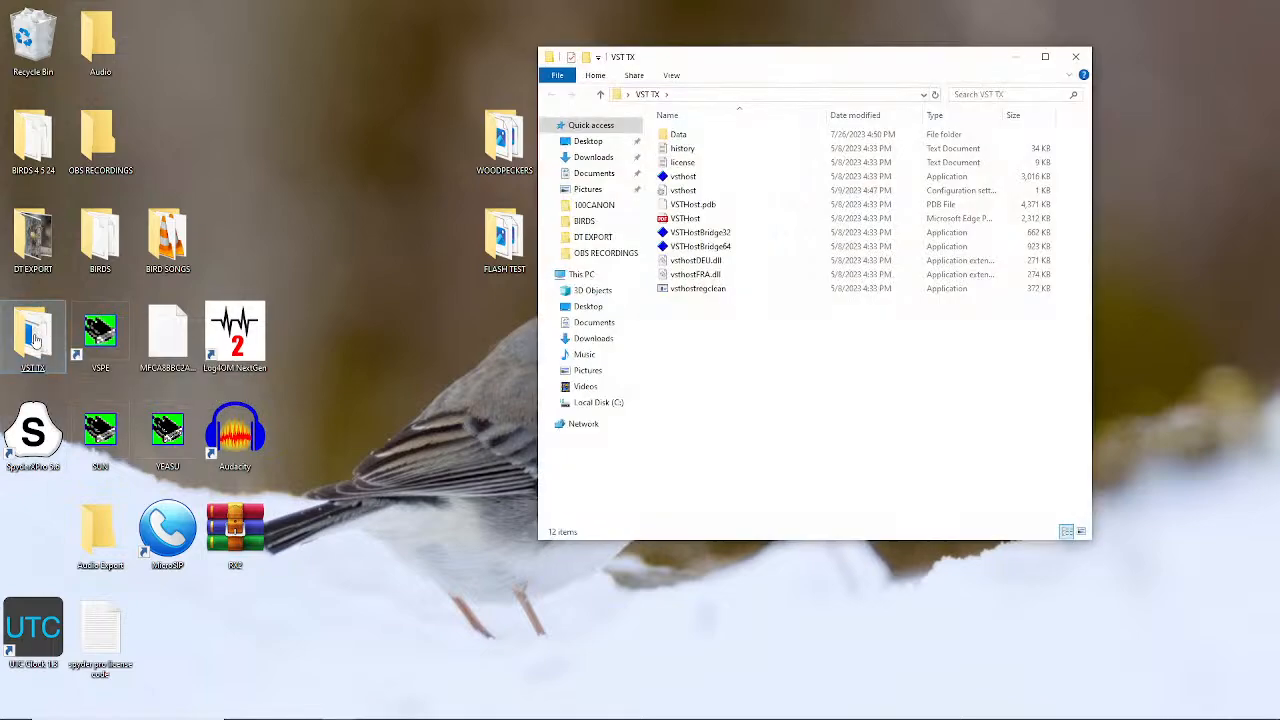
left_click(673, 220)
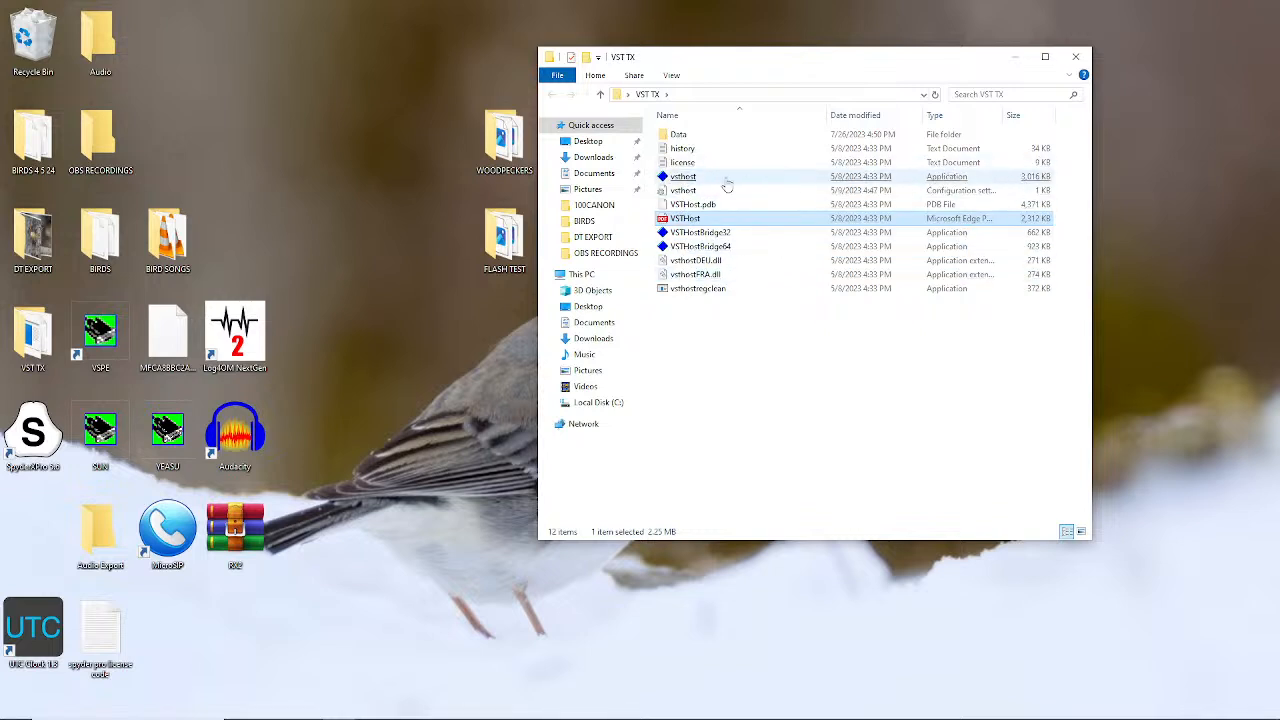
left_click(686, 178)
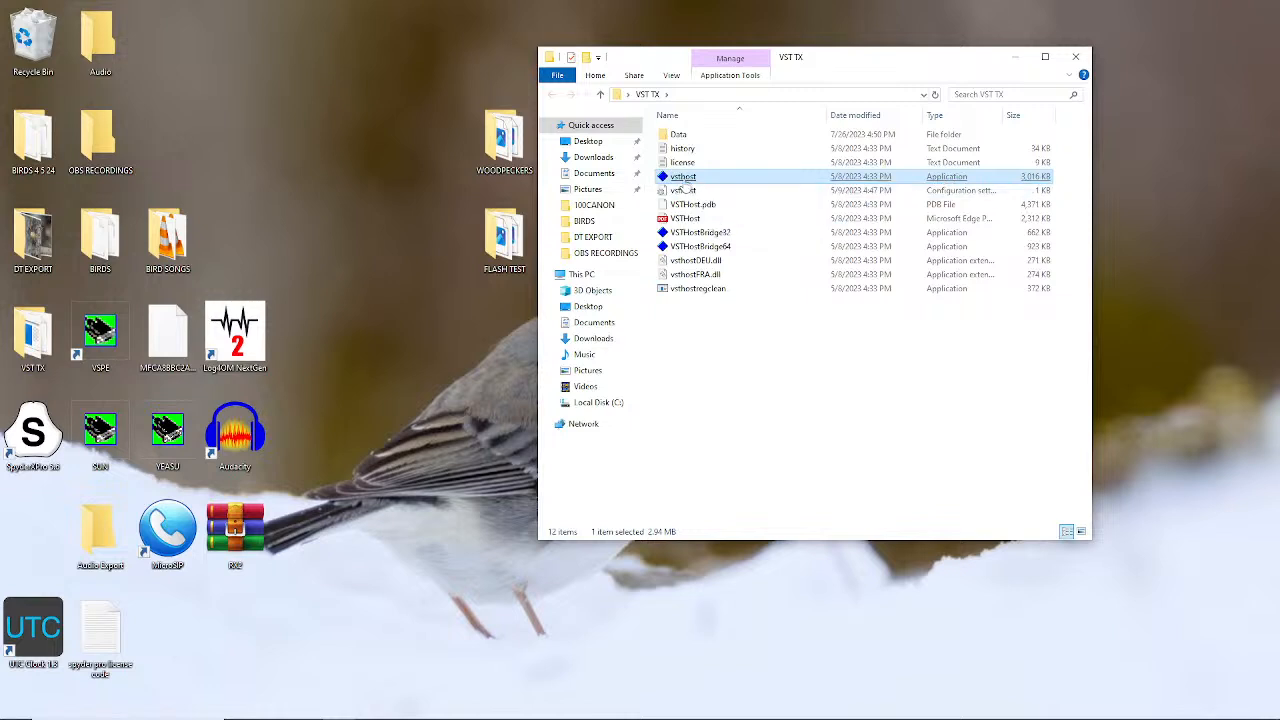
Create a vsthost shortcut, pin it to the taskbar, and close the VST TX window
right_click(686, 184)
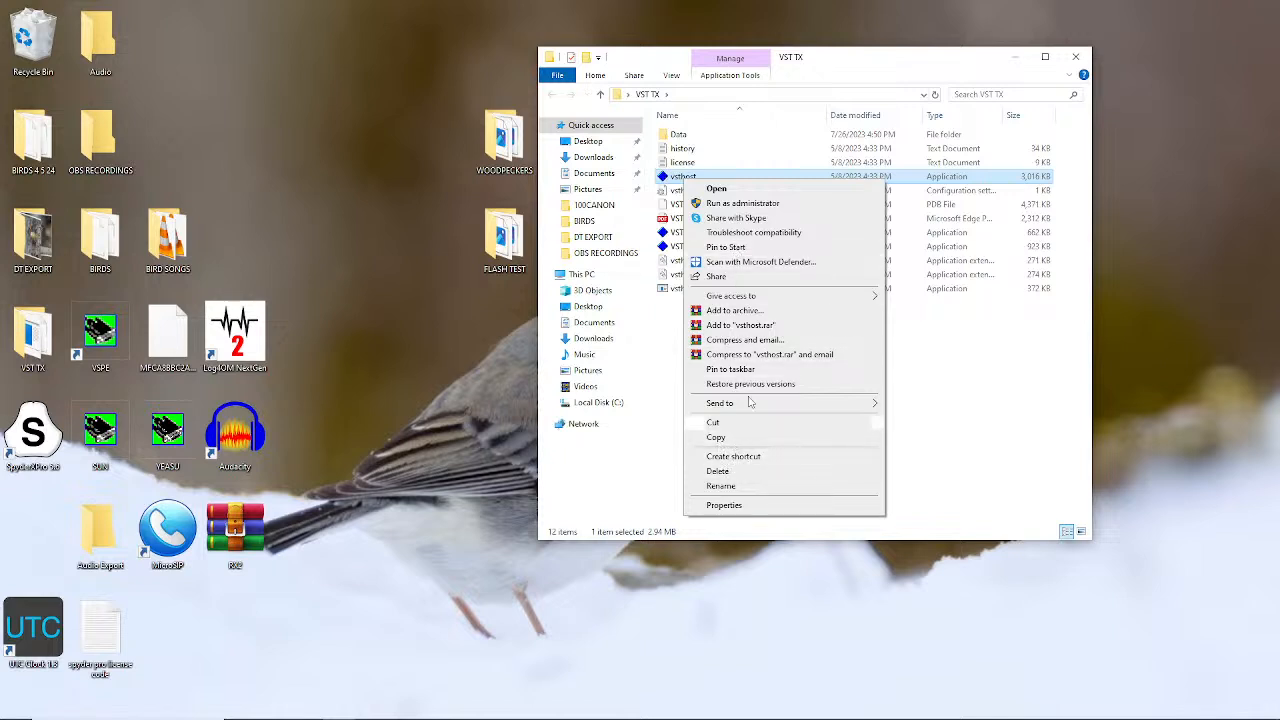
left_click(733, 458)
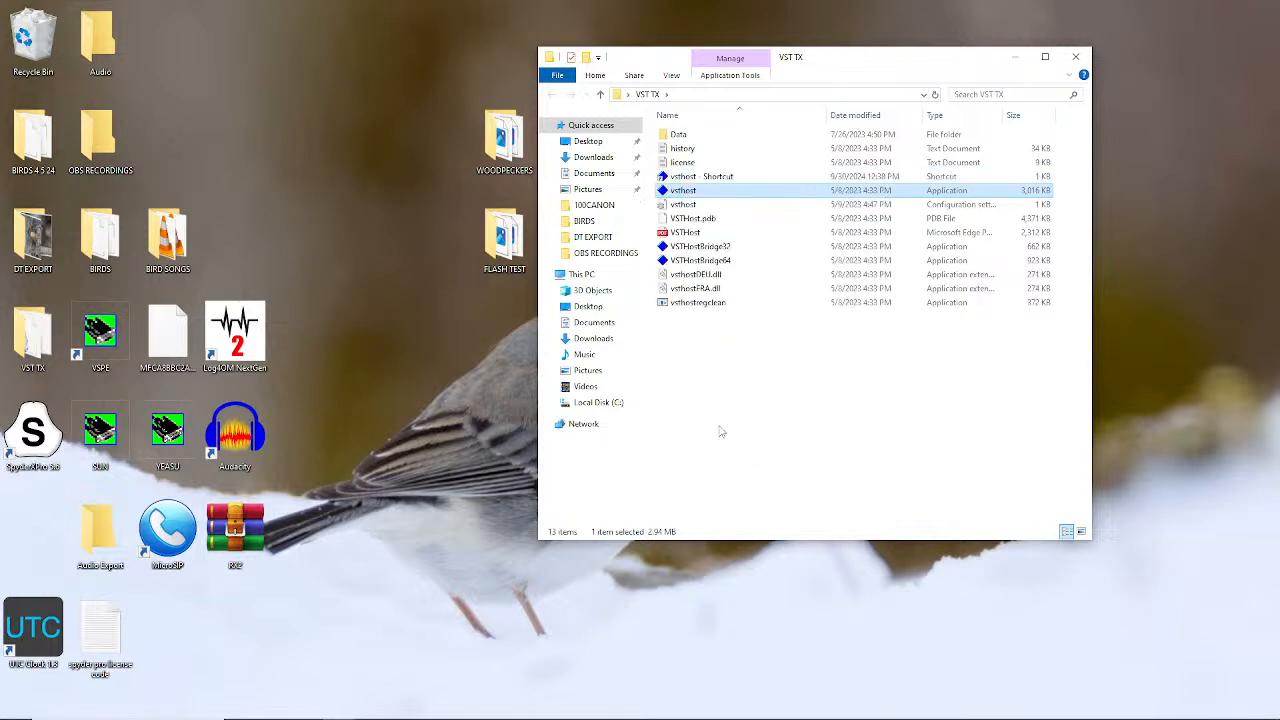
left_click(688, 178)
left_click_drag(690, 180, 528, 711)
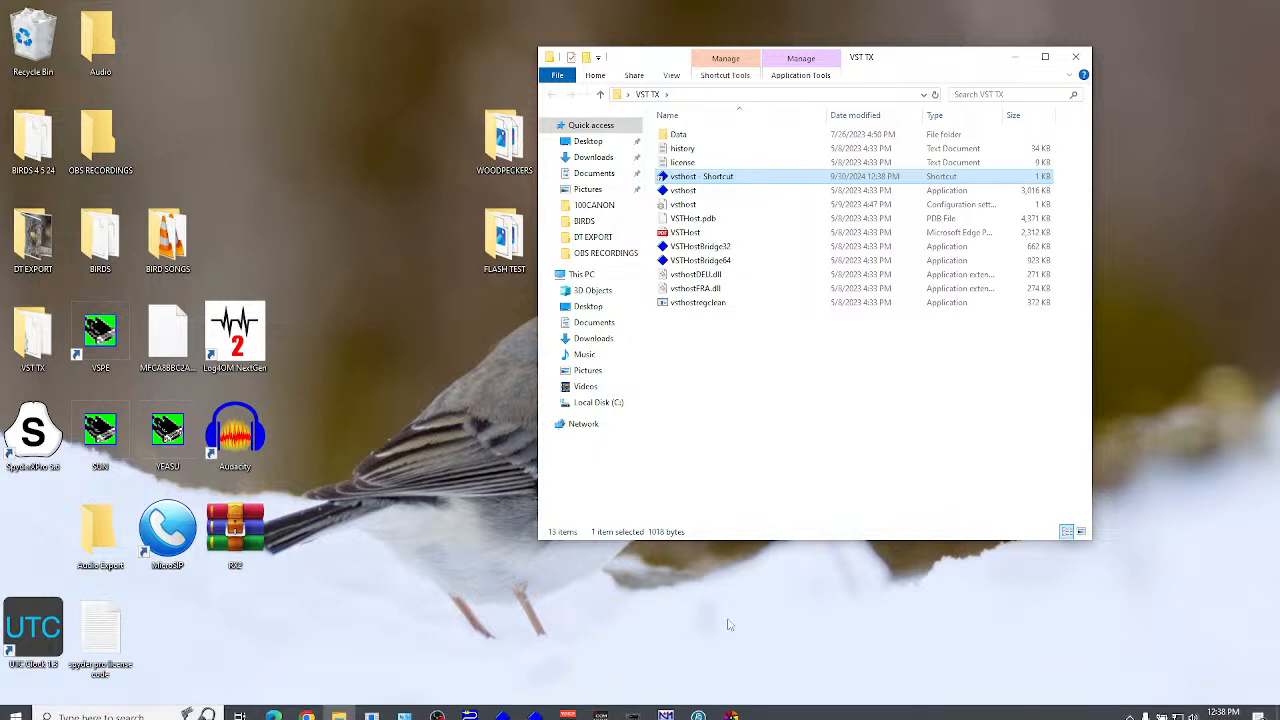
mouse_move(508, 714)
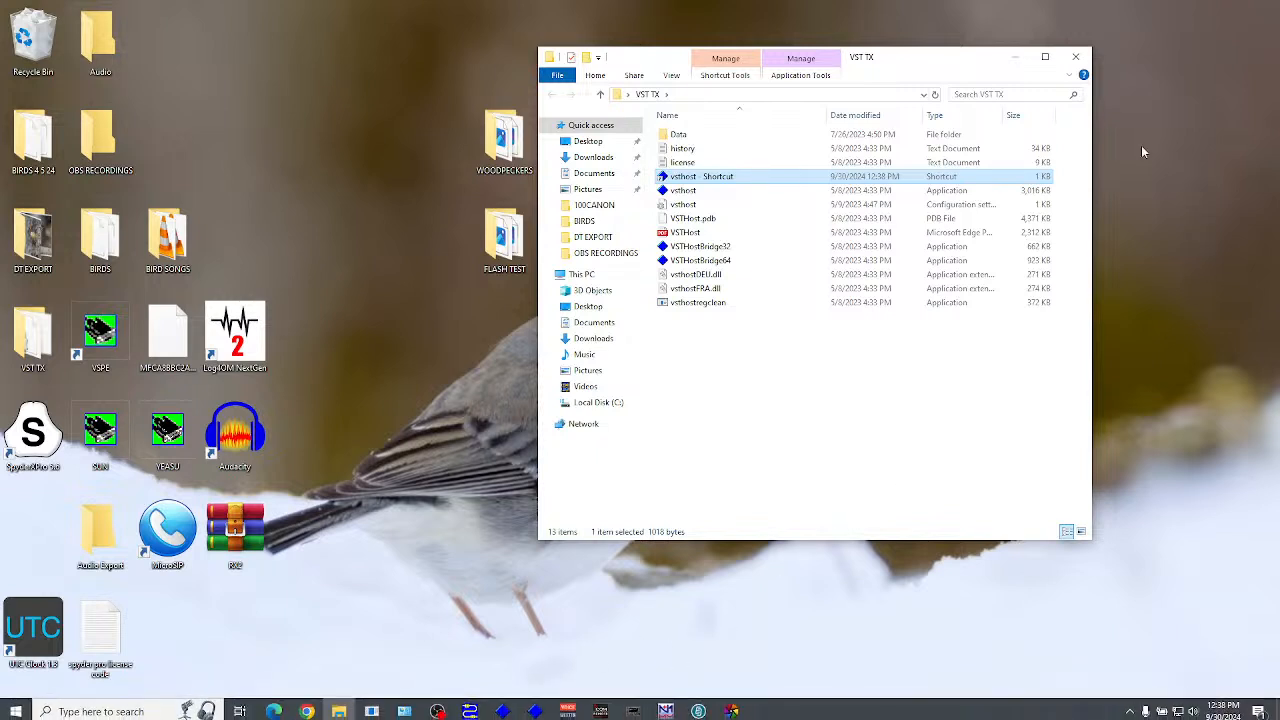
left_click(1077, 58)
mouse_move(545, 709)
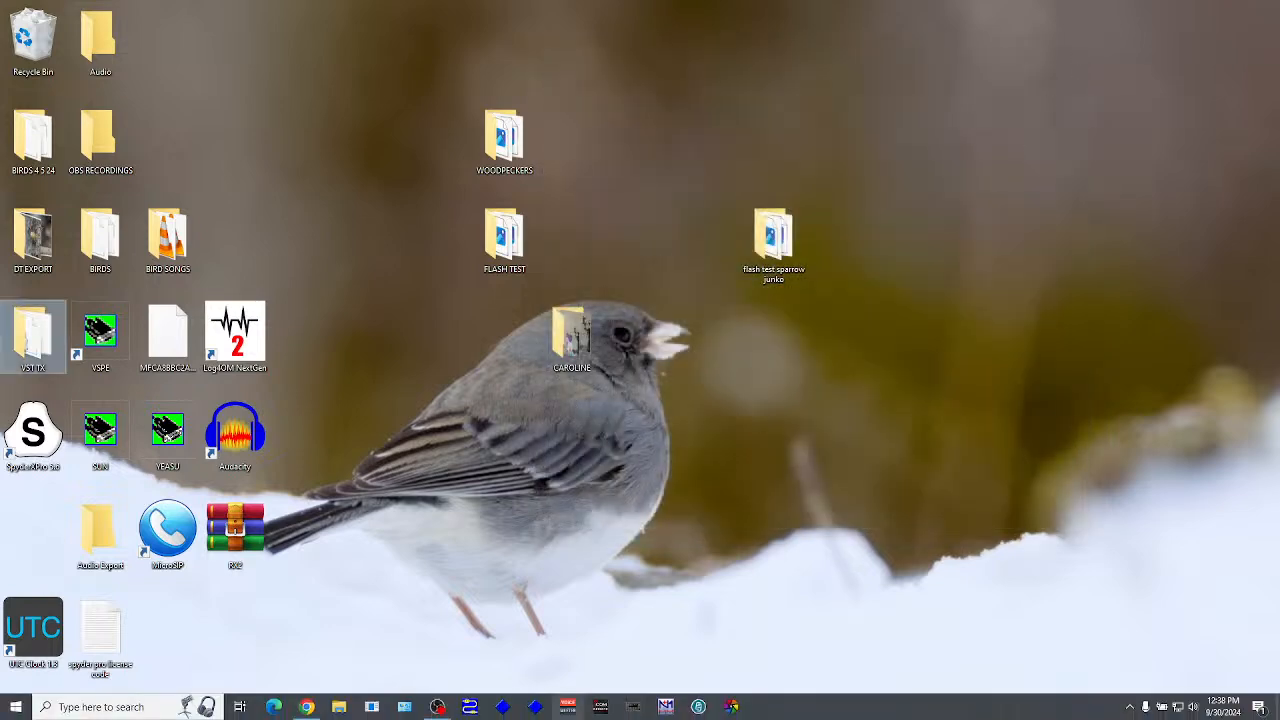
Launch VSTHost from its taskbar pin, cancel the plugin prompt, quit it, and reopen VST TX
left_click(537, 707)
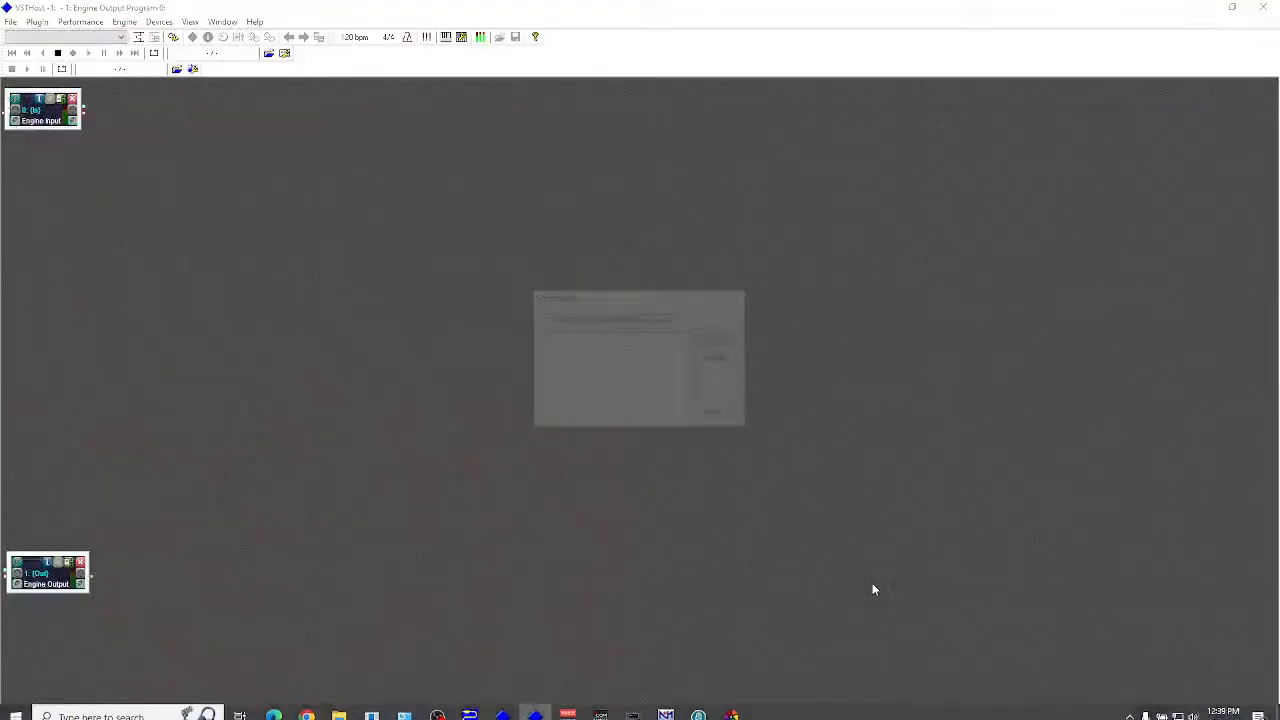
left_click(720, 357)
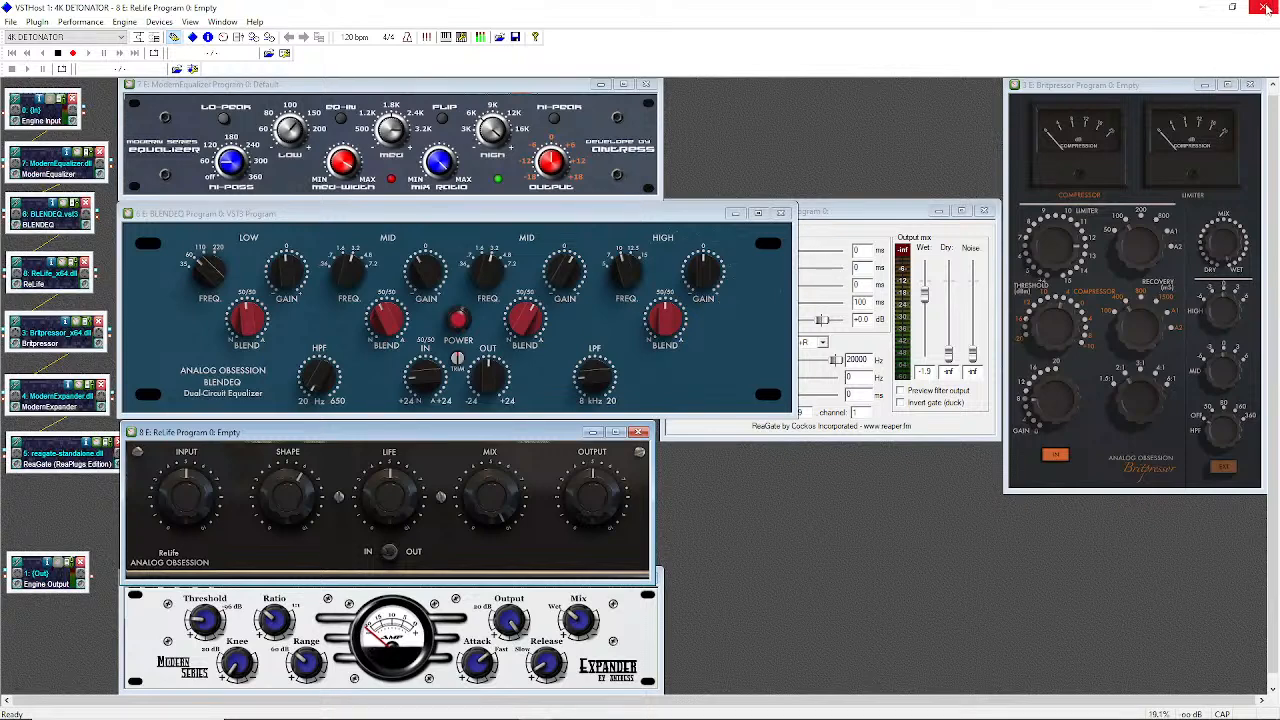
left_click(1264, 8)
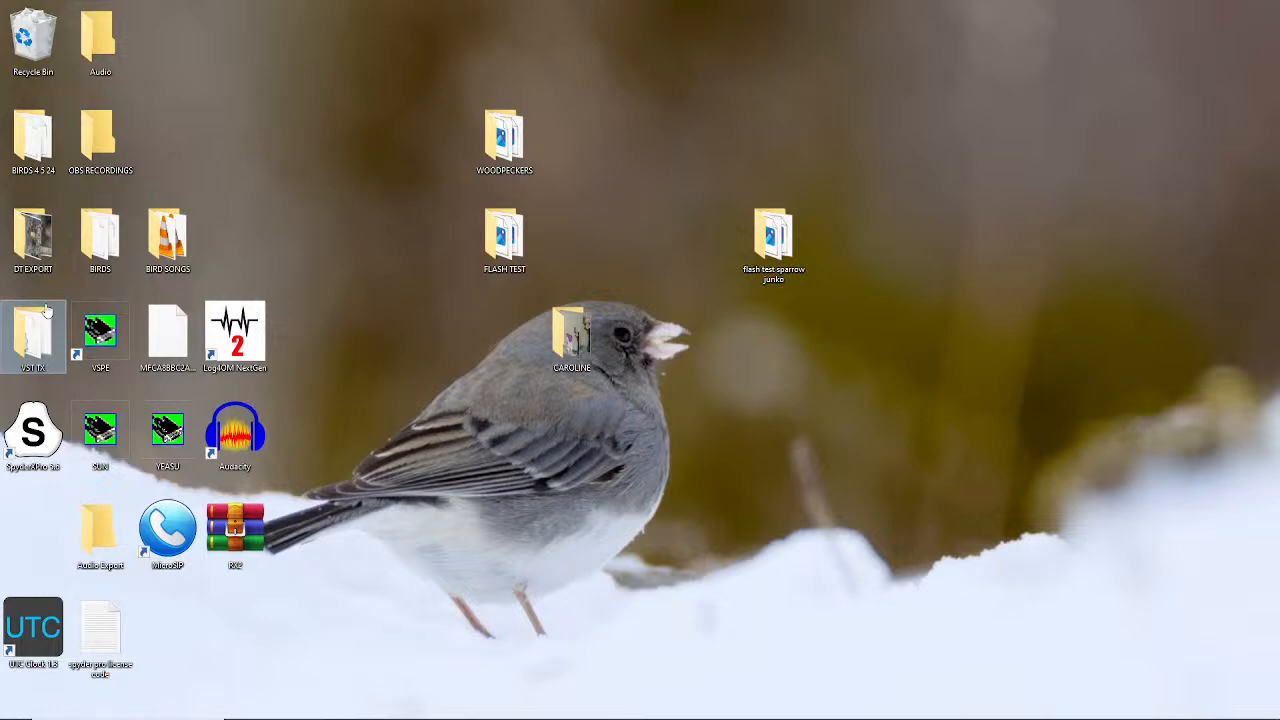
double_click(45, 311)
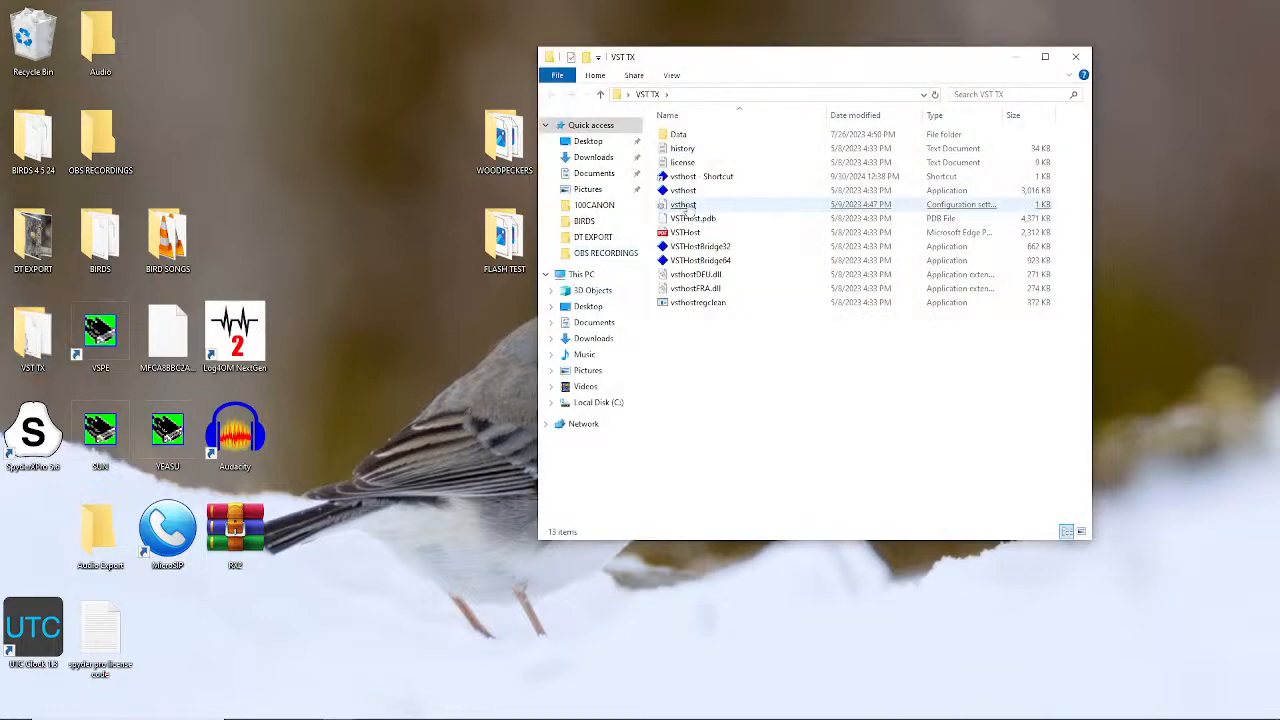
Start vsthost.exe from VST TX so the 4K DETONATOR chain loads, then bring Explorer forward
left_click(684, 191)
double_click(683, 193)
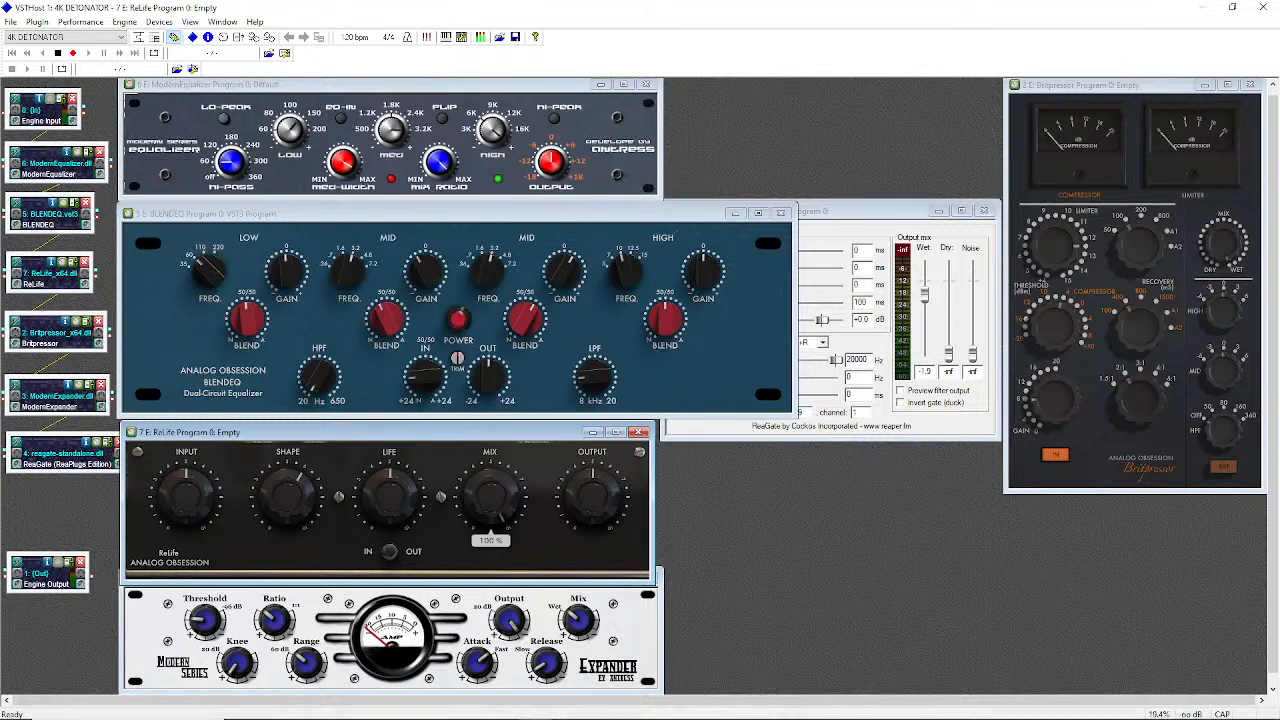
left_click(340, 707)
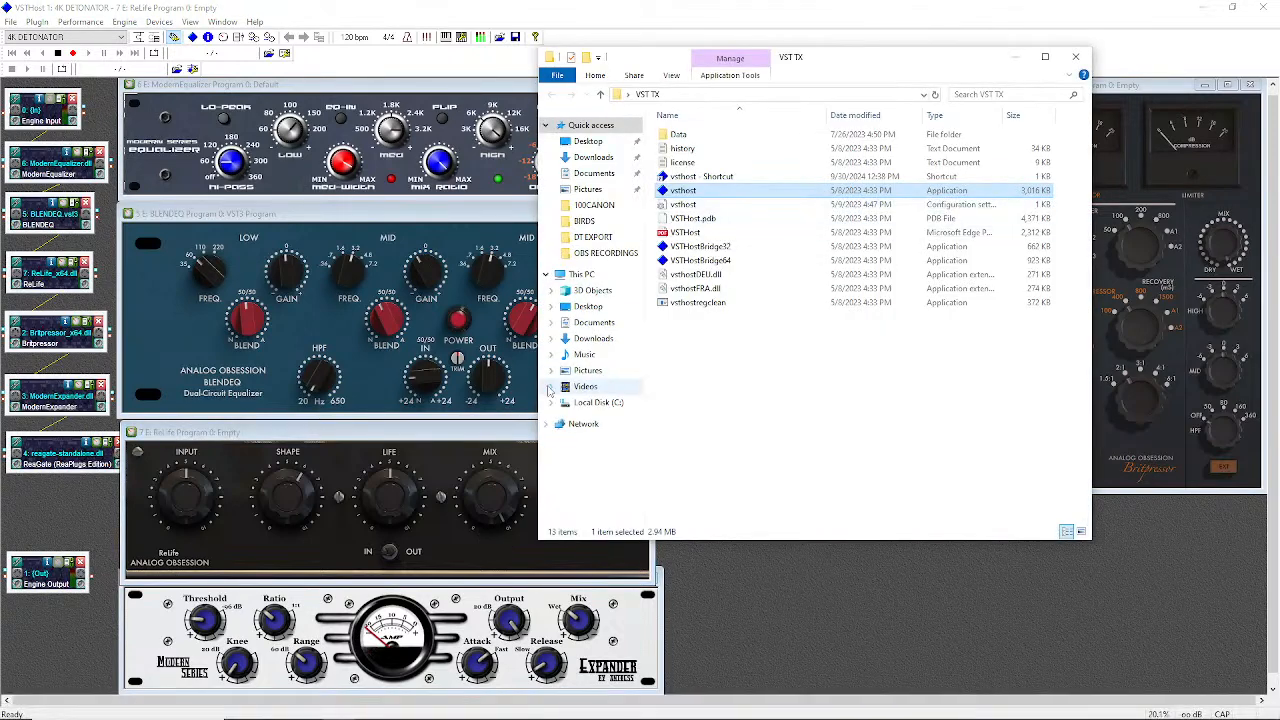
Locate Ambience.dll inside C:\VST PLUGINS, then close the Explorer window
left_click(592, 404)
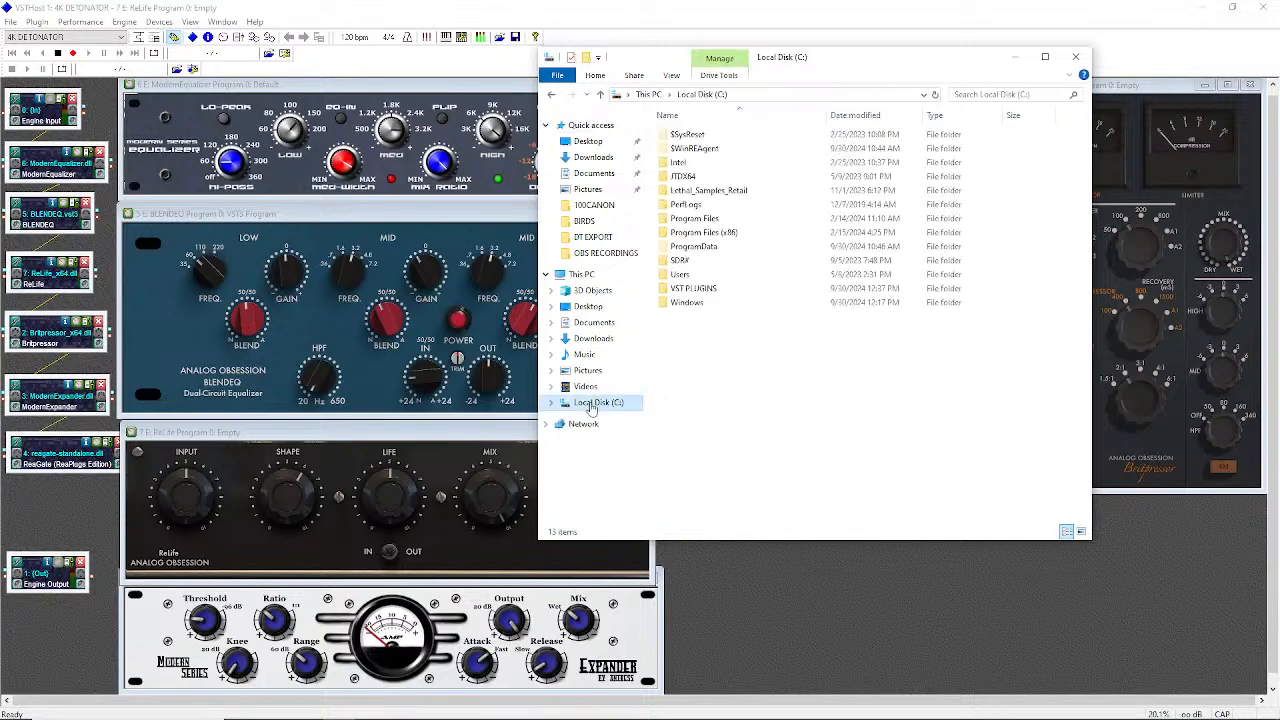
double_click(710, 289)
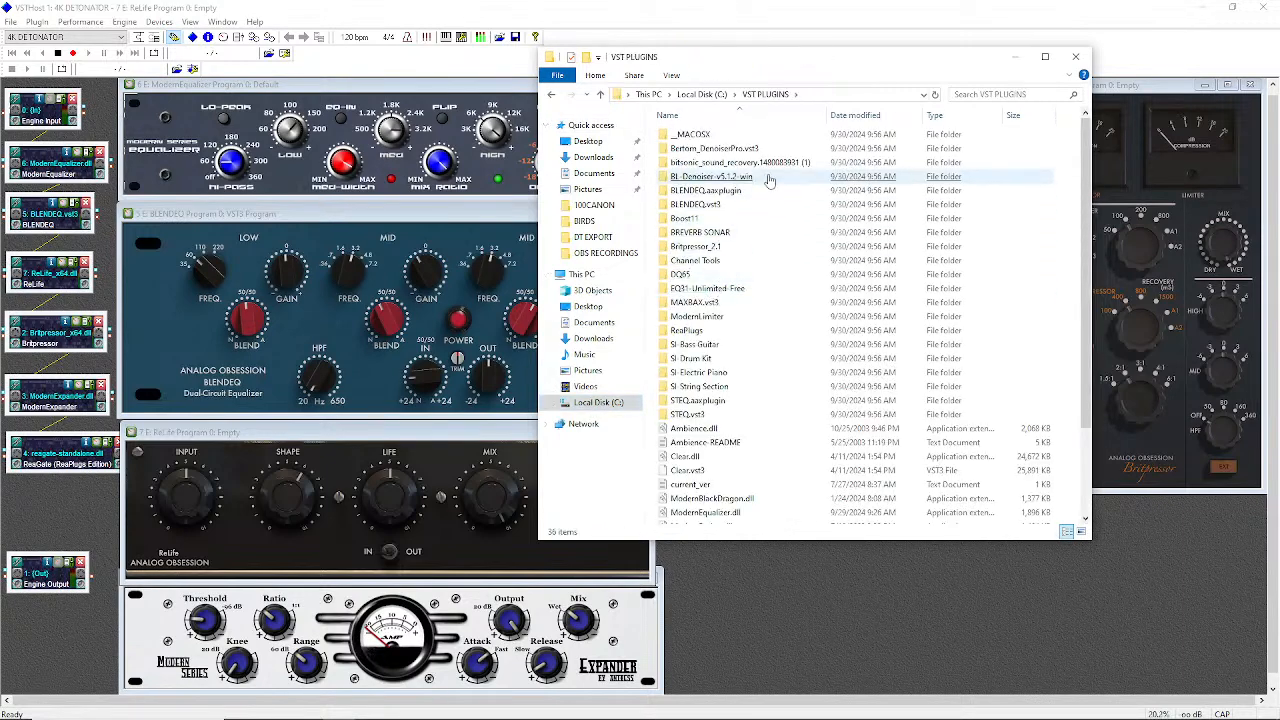
scroll(748, 262, "down", 1)
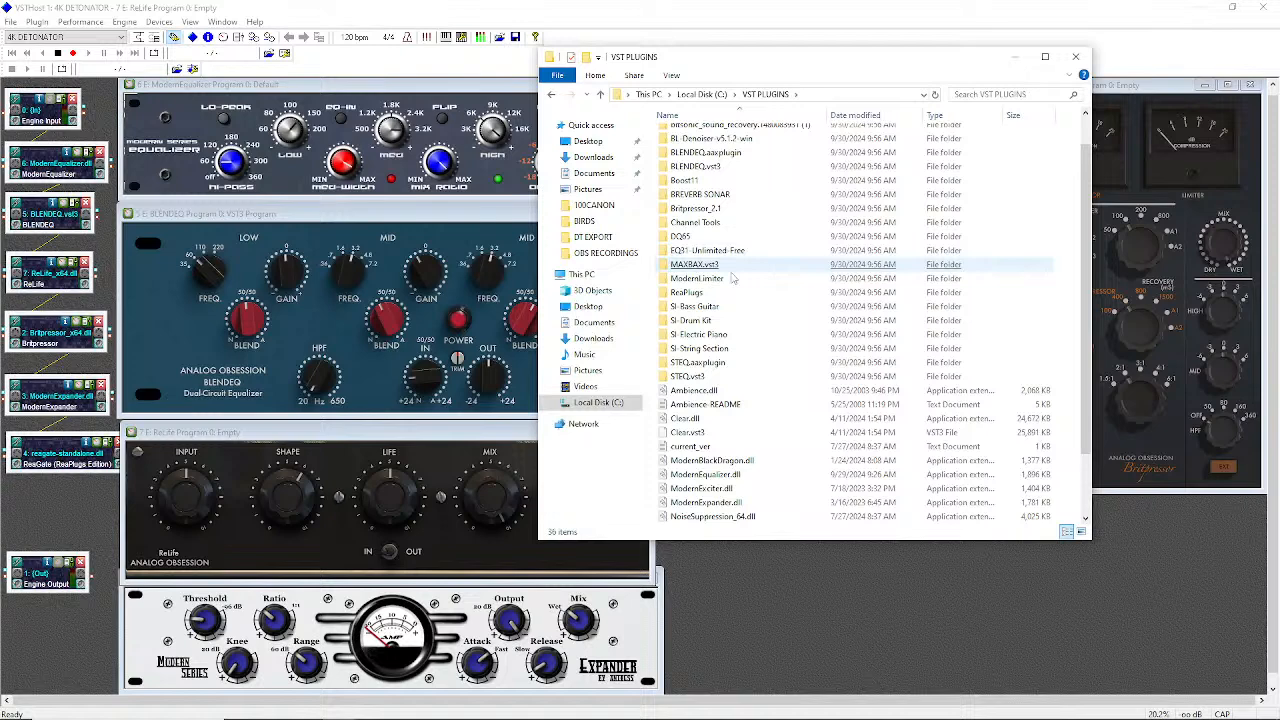
left_click(706, 393)
left_click(707, 395)
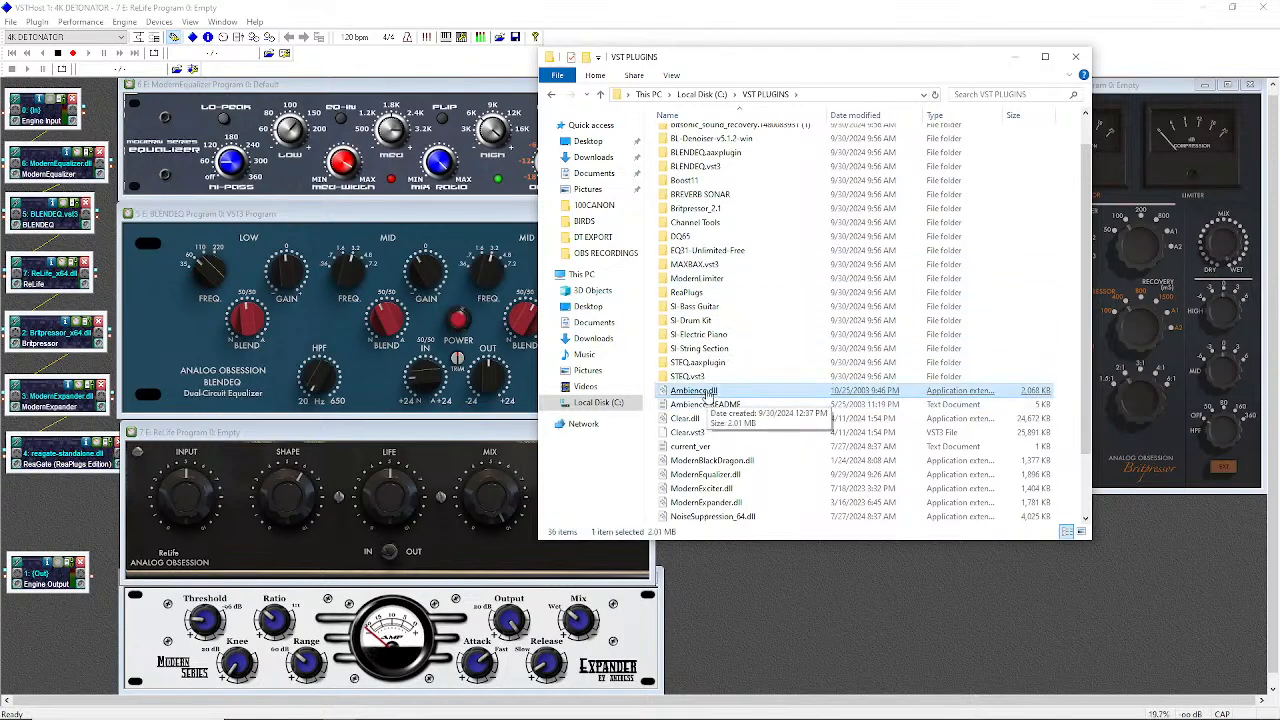
left_click(1077, 57)
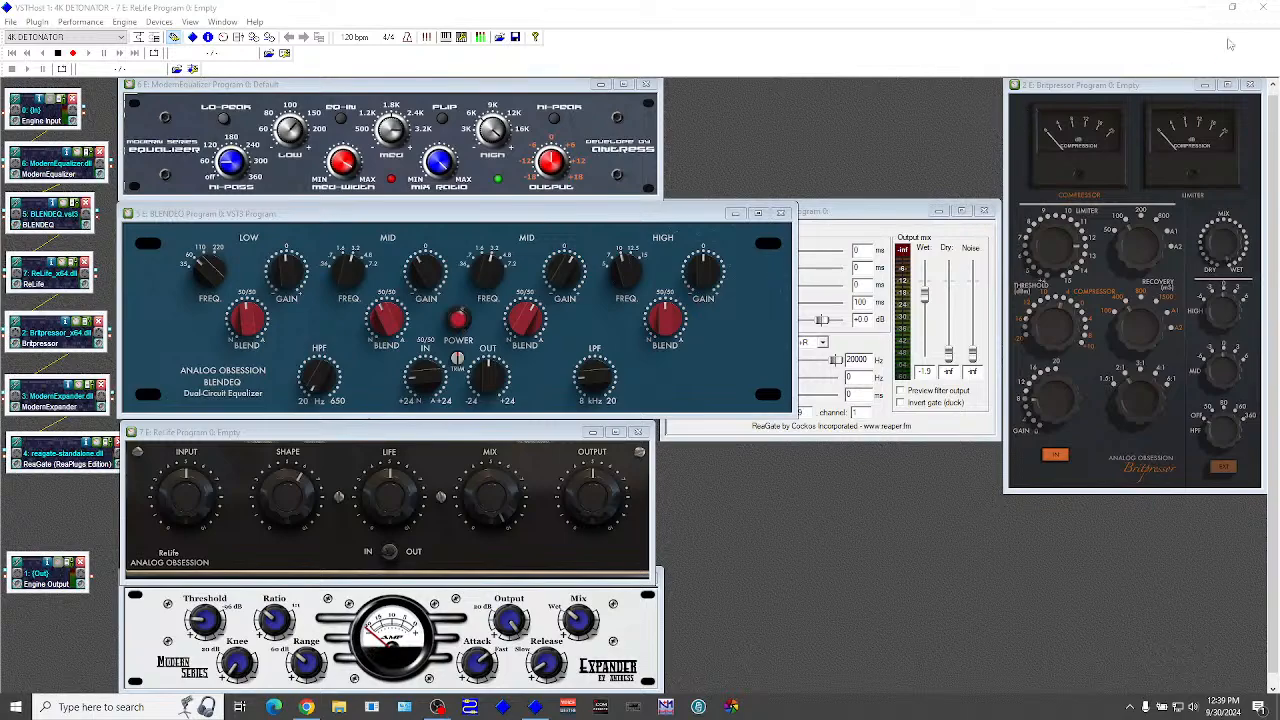
Quit VSTHost and permanently delete the VST TX folder with Shift+Delete
left_click(1264, 9)
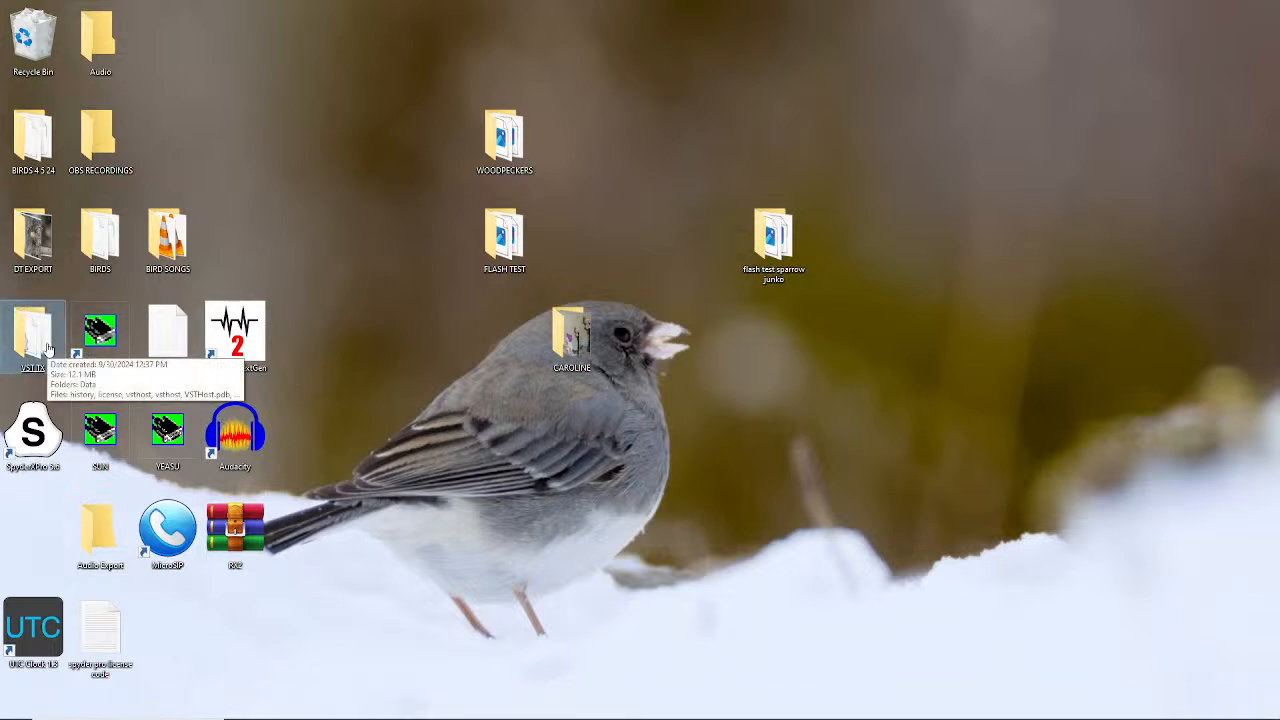
key("shift+Delete")
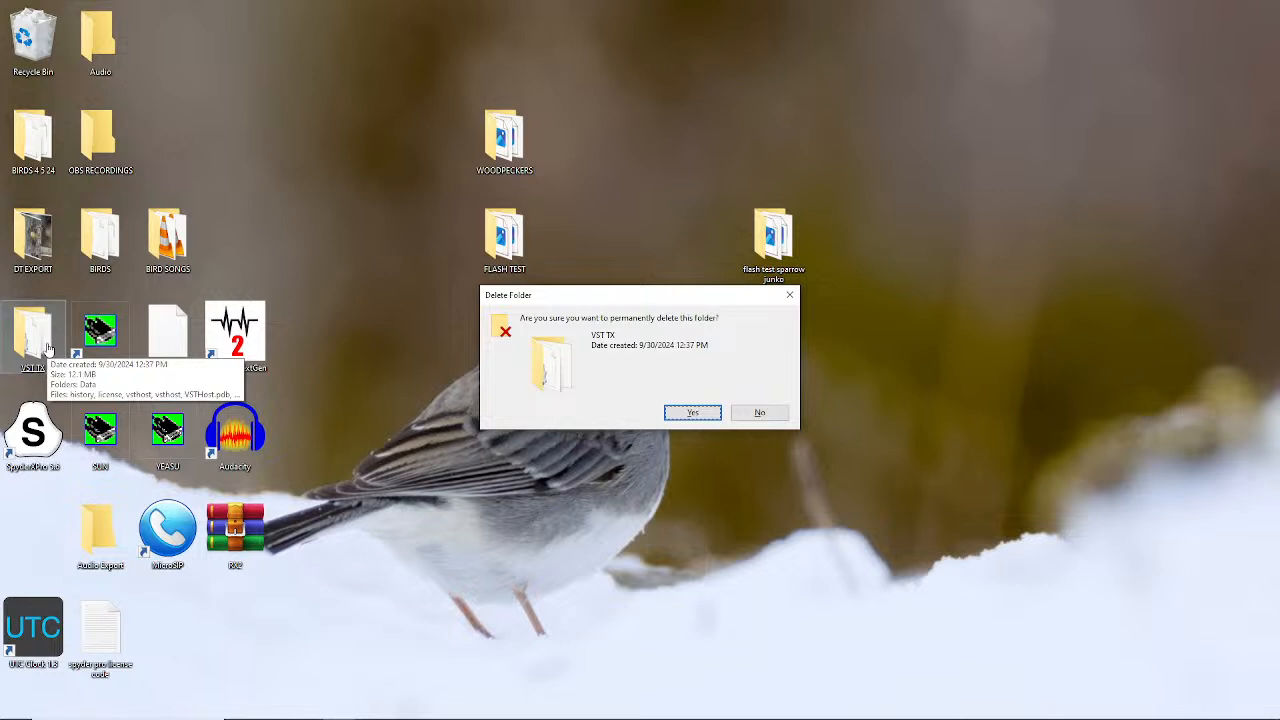
key("Return")
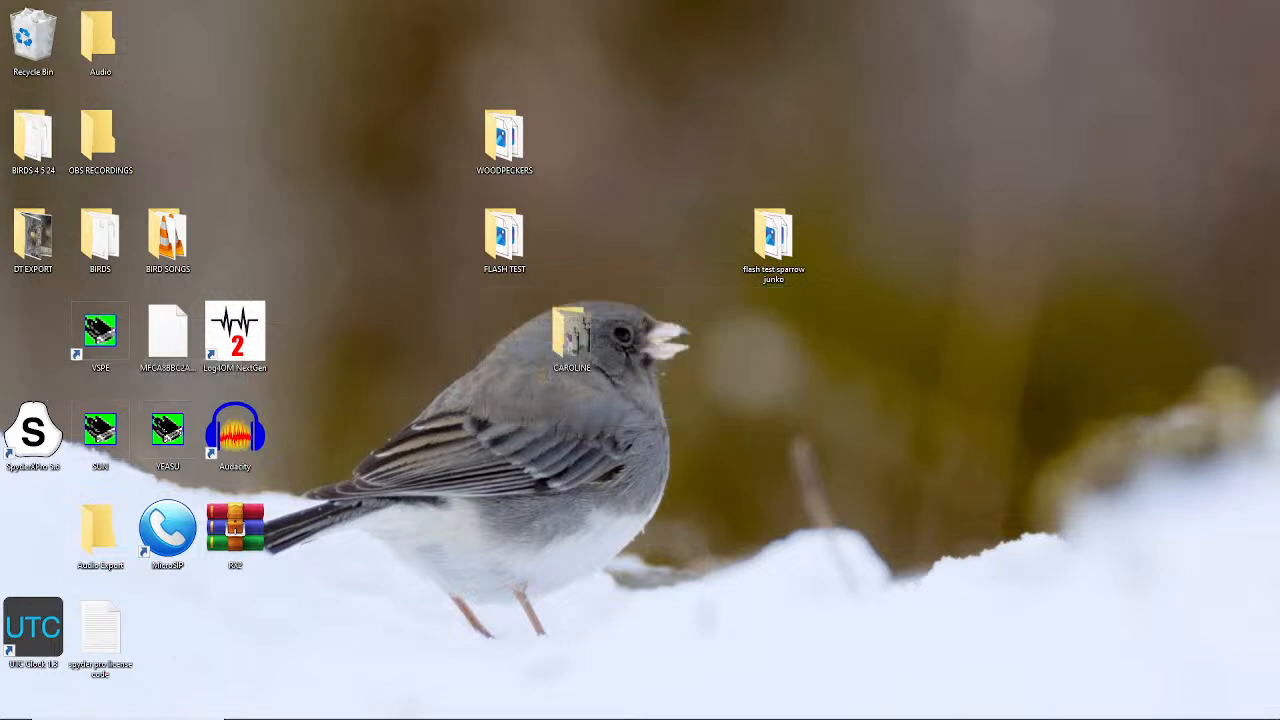
Unpin VSTHost from the taskbar
right_click(505, 707)
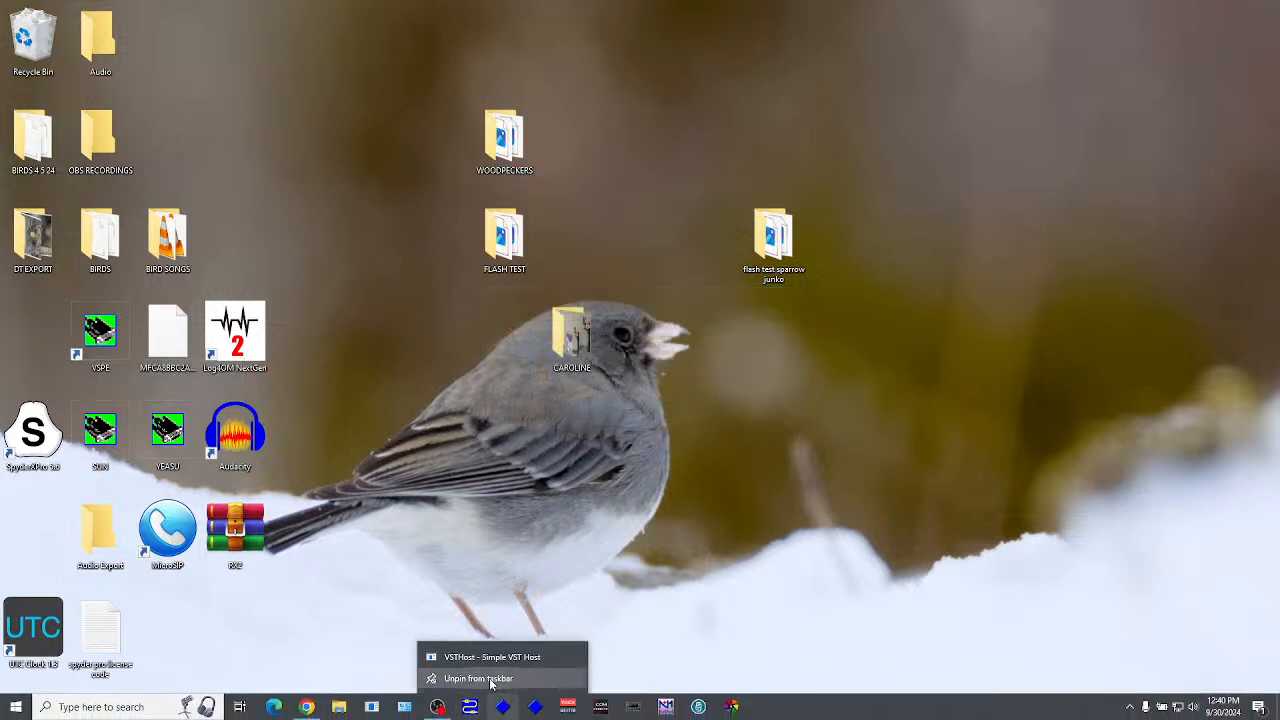
left_click(490, 681)
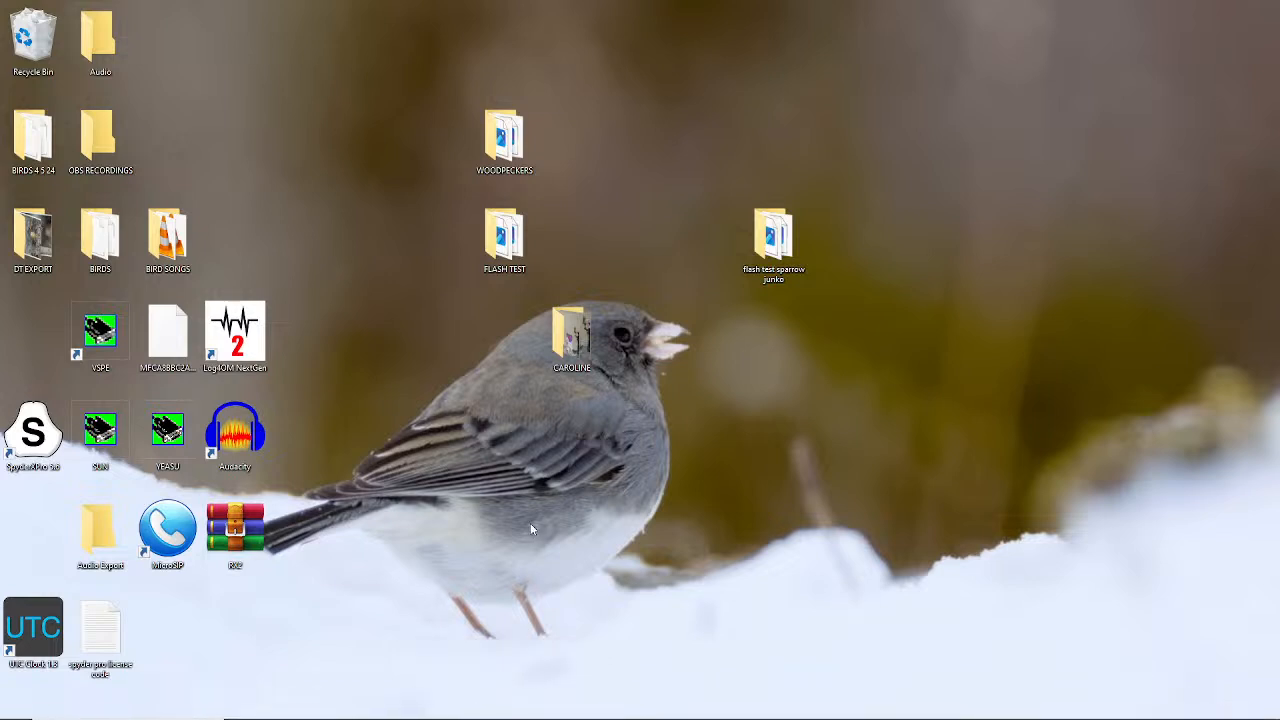
mouse_move(340, 716)
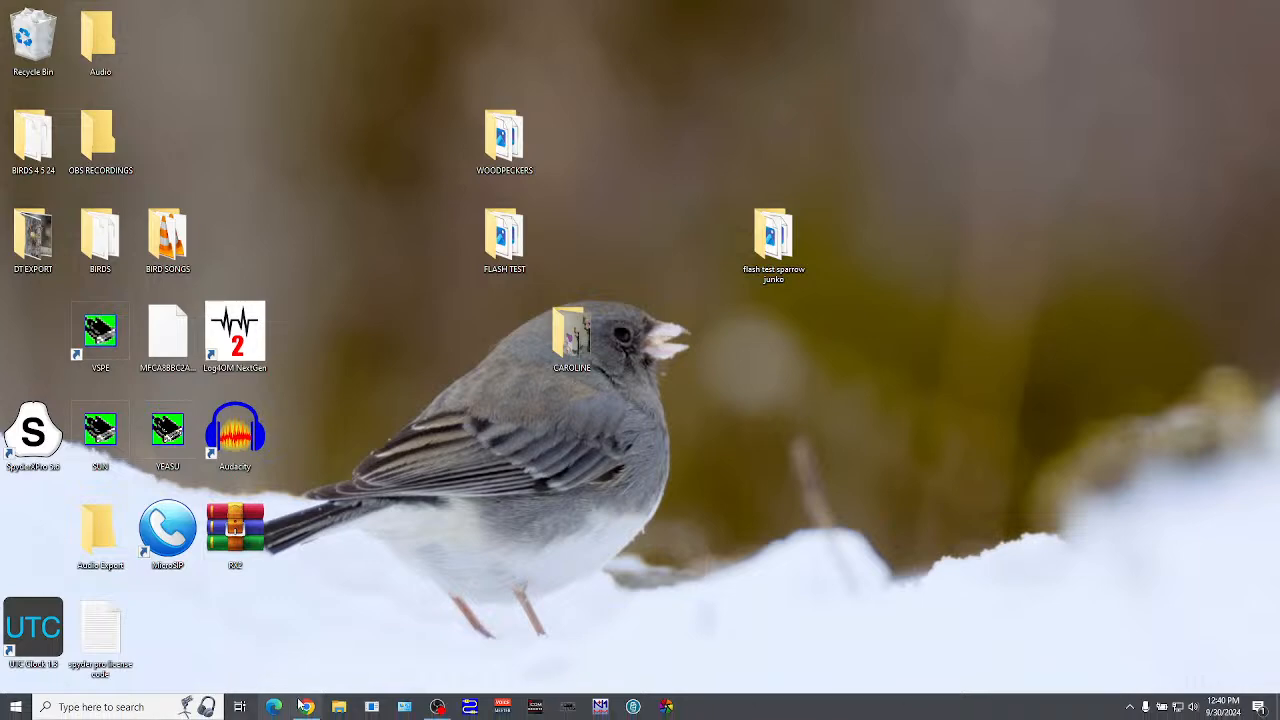
Re-extract VST TX.zip from Downloads onto the Desktop
left_click(340, 706)
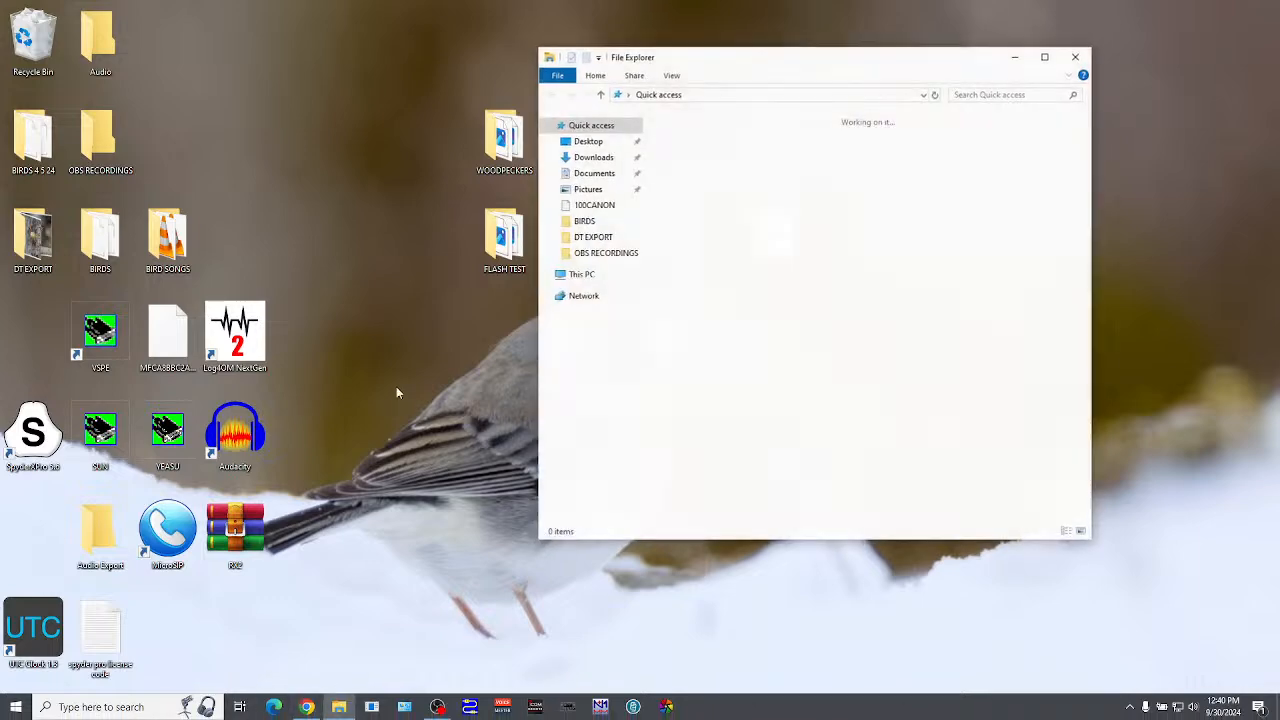
left_click(604, 158)
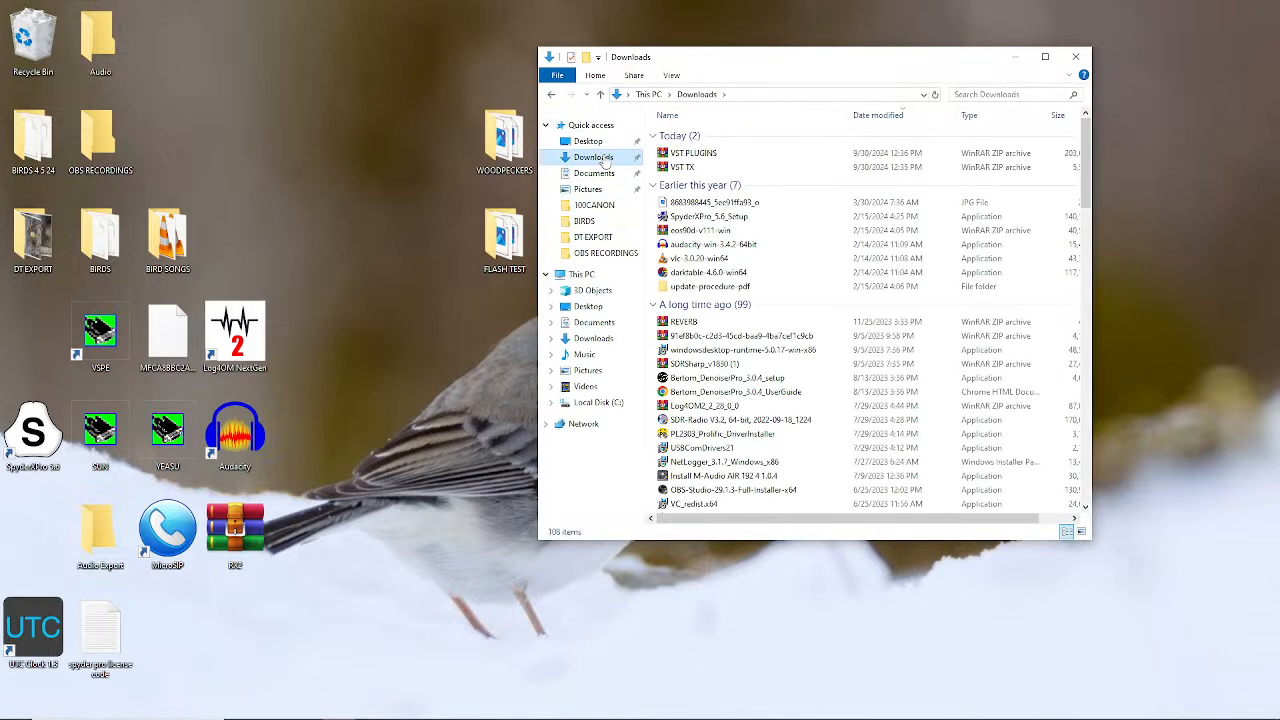
left_click(680, 168)
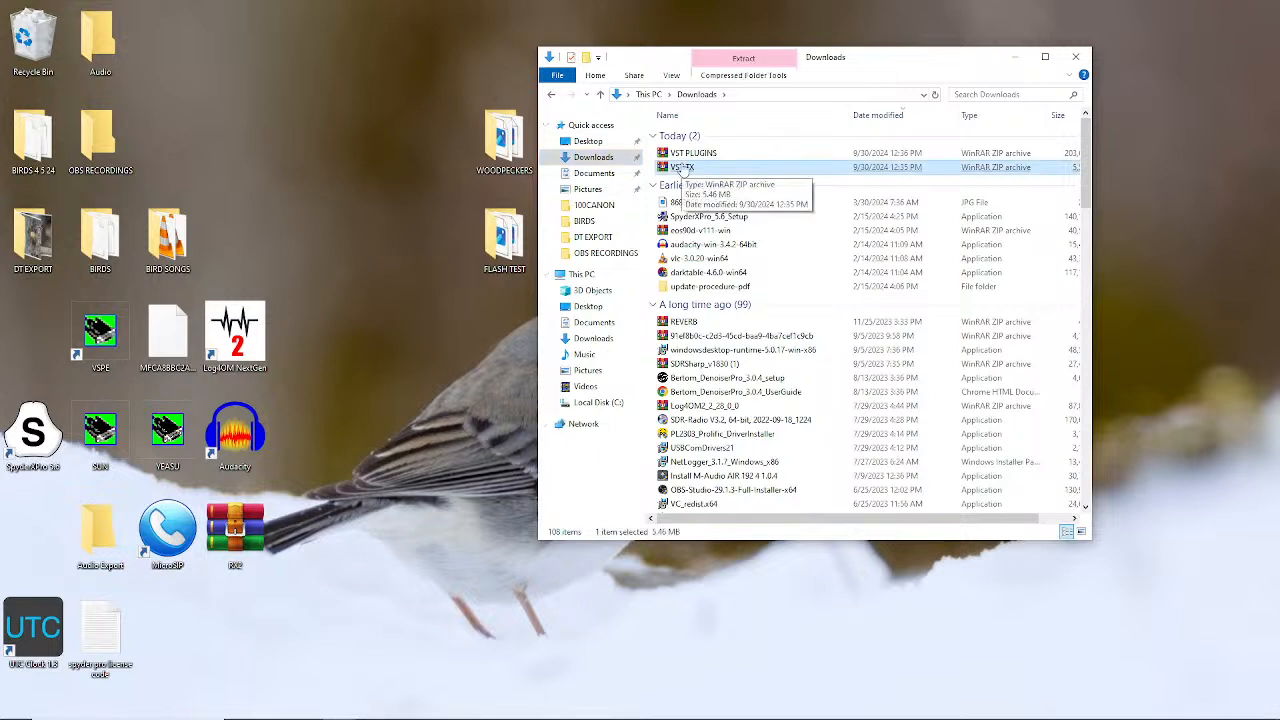
right_click(686, 172)
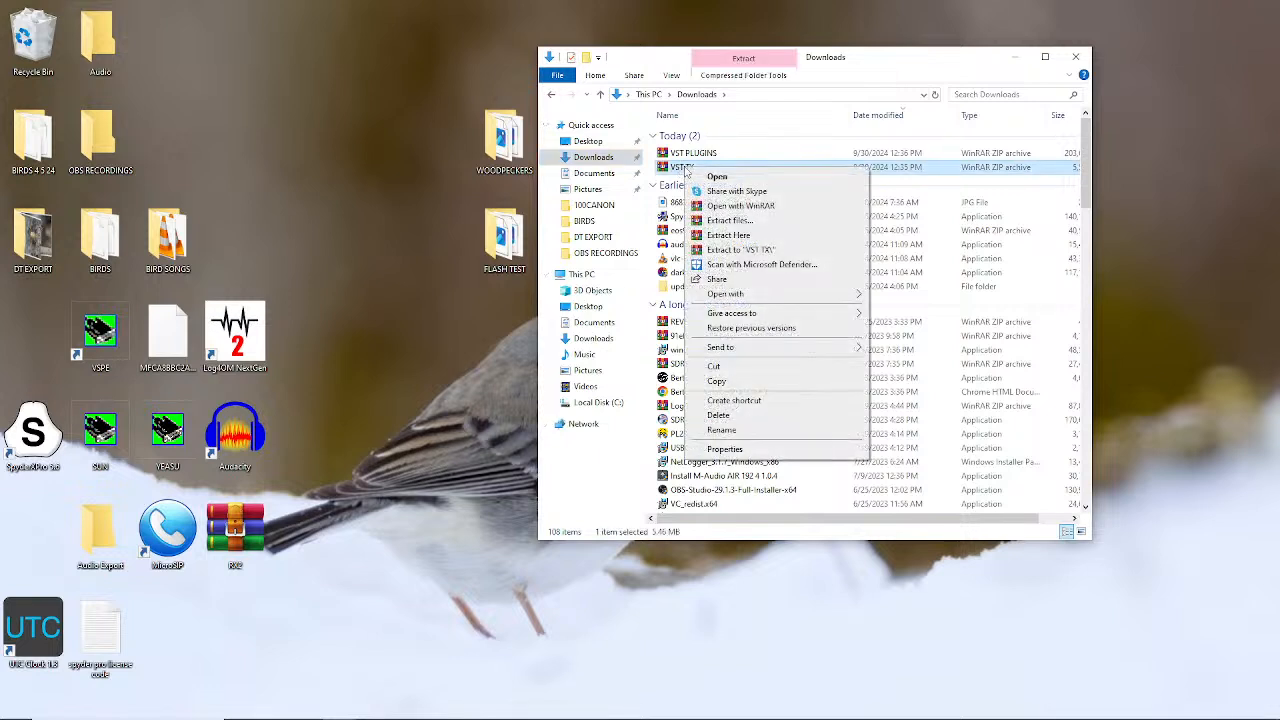
left_click(728, 221)
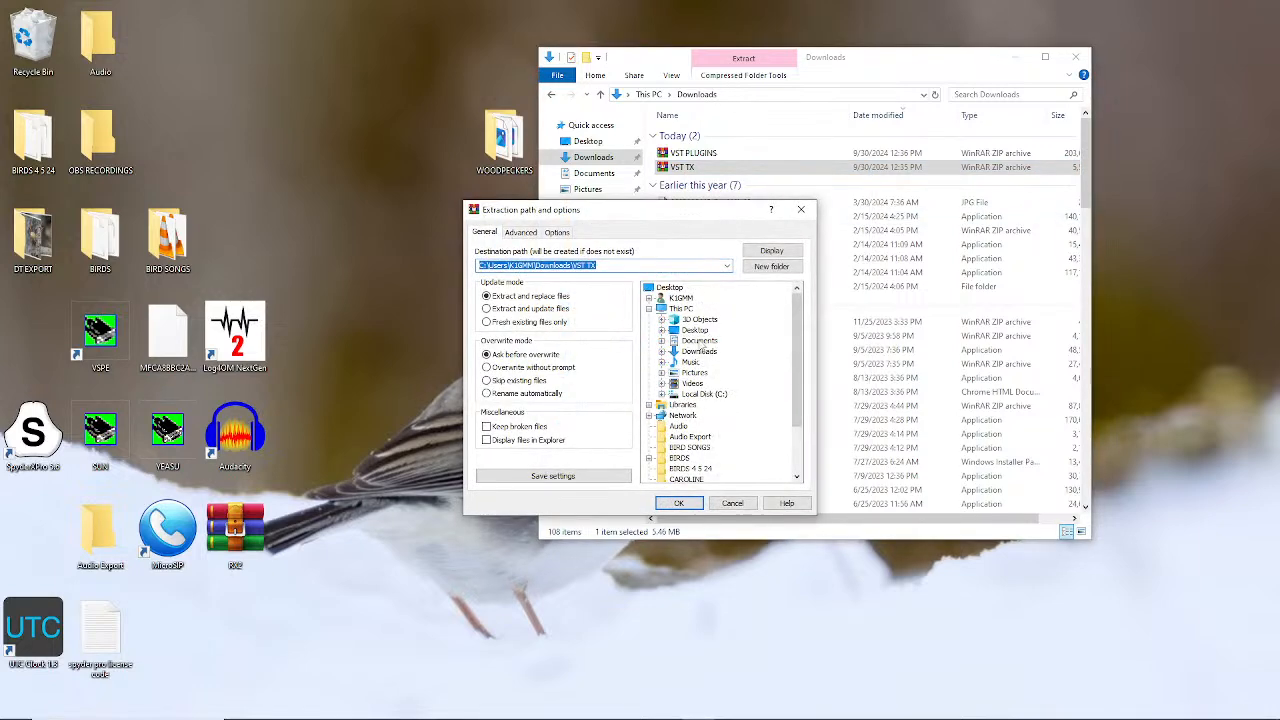
left_click(698, 331)
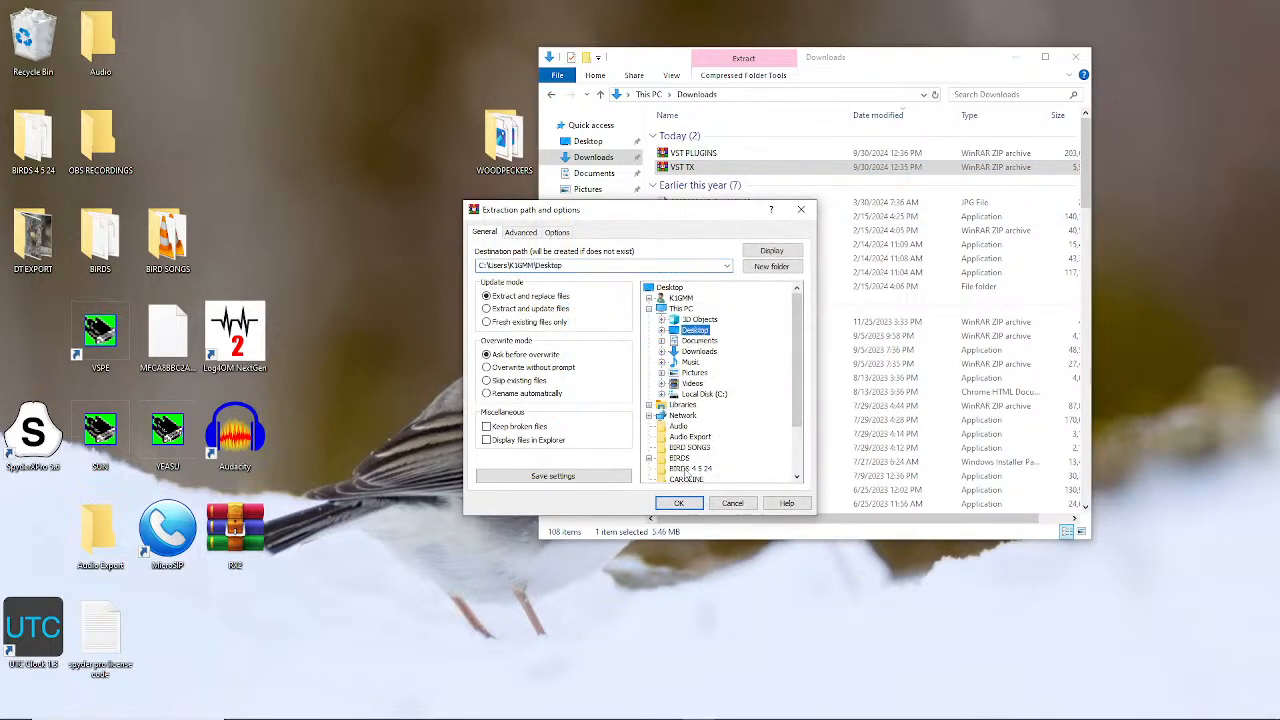
left_click(679, 503)
Try installing Visual C++ 2015-2019 x64 (fails, already installed), then open the desktop VST TX folder
double_click(684, 503)
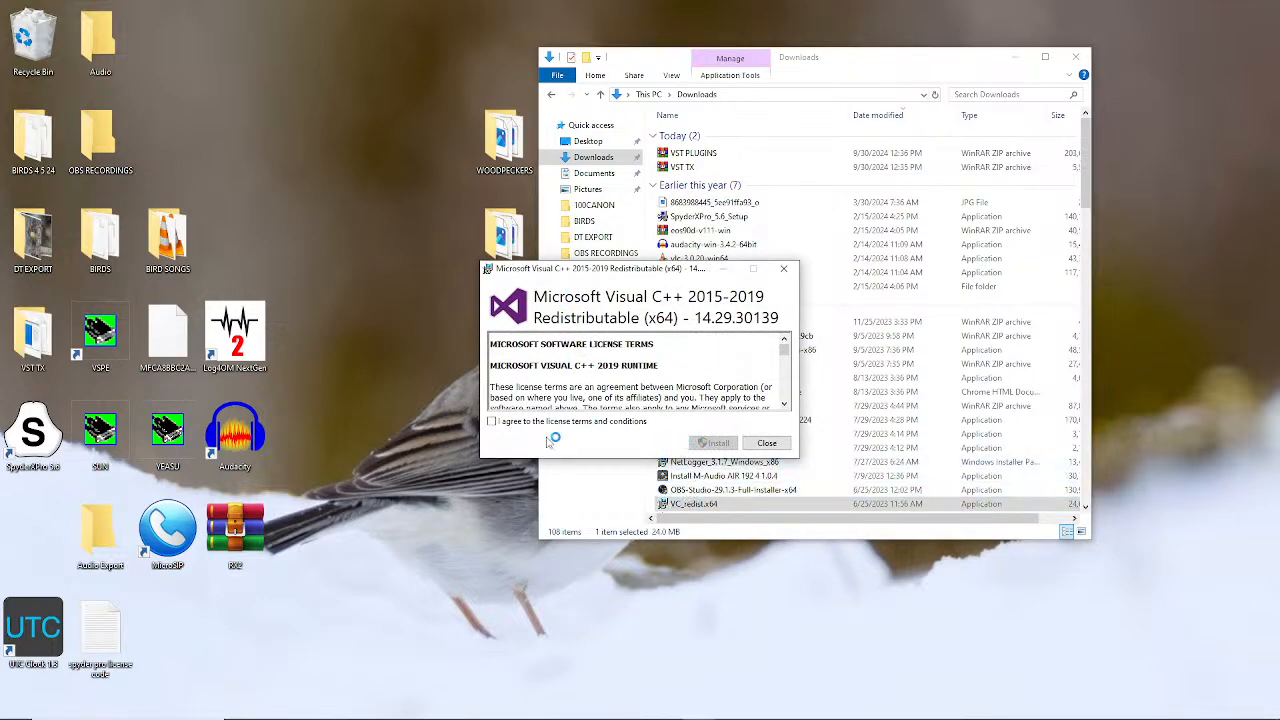
left_click(493, 422)
left_click(720, 443)
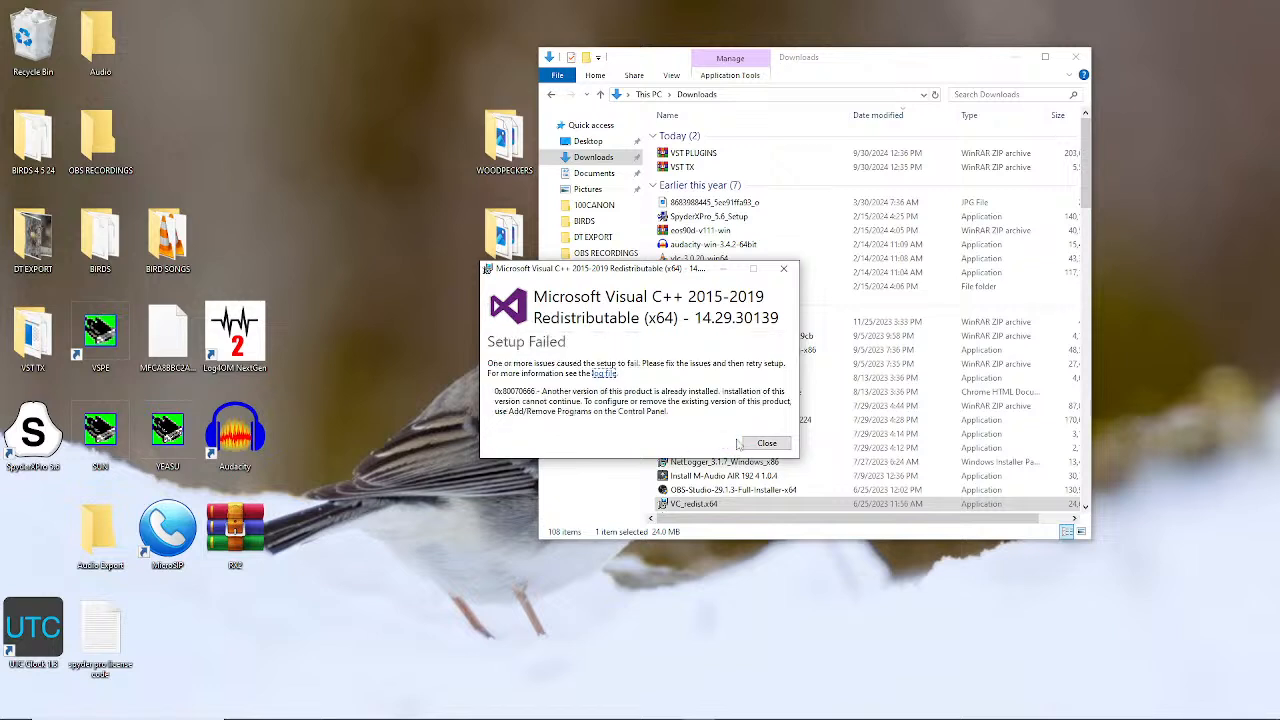
left_click(766, 443)
left_click(737, 437)
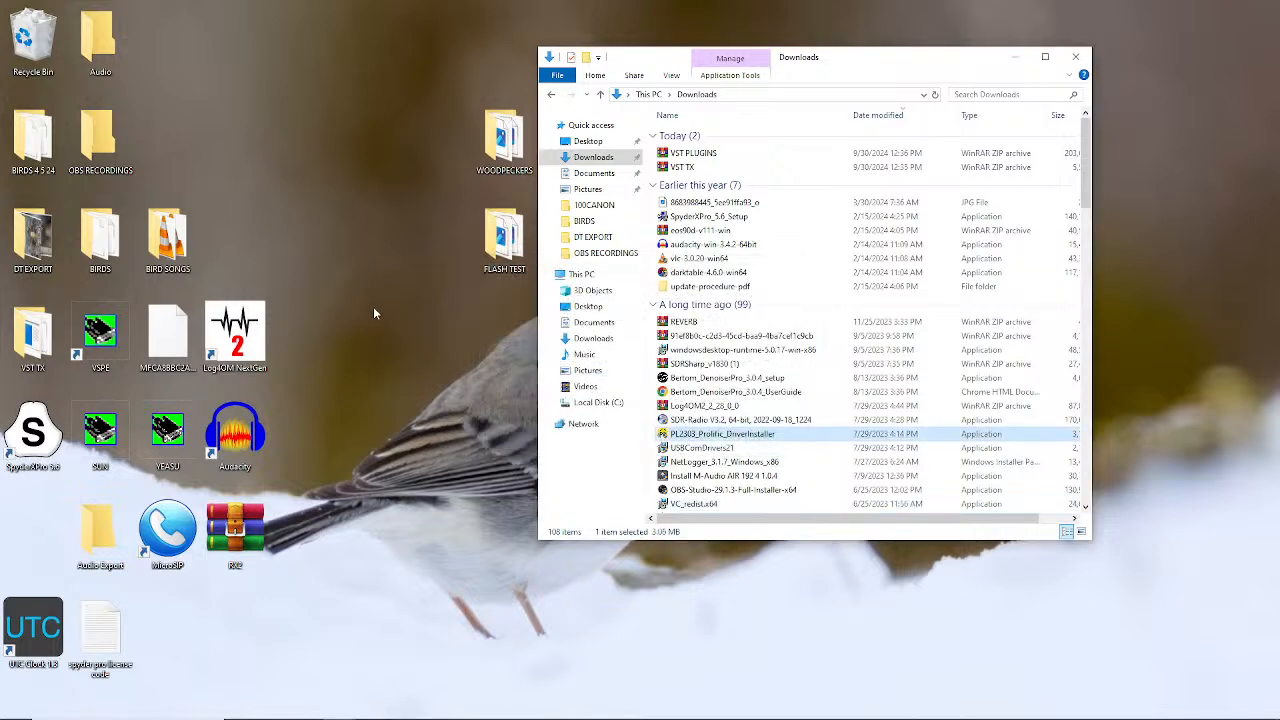
left_click(38, 348)
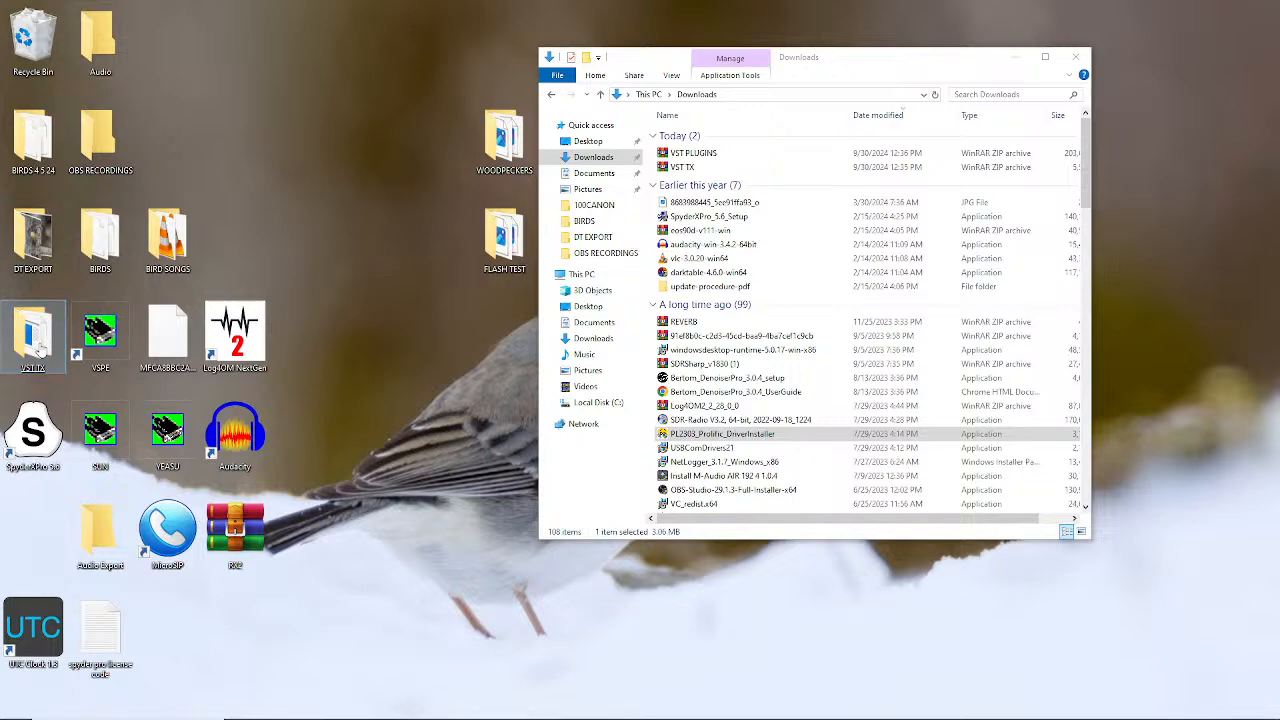
double_click(38, 348)
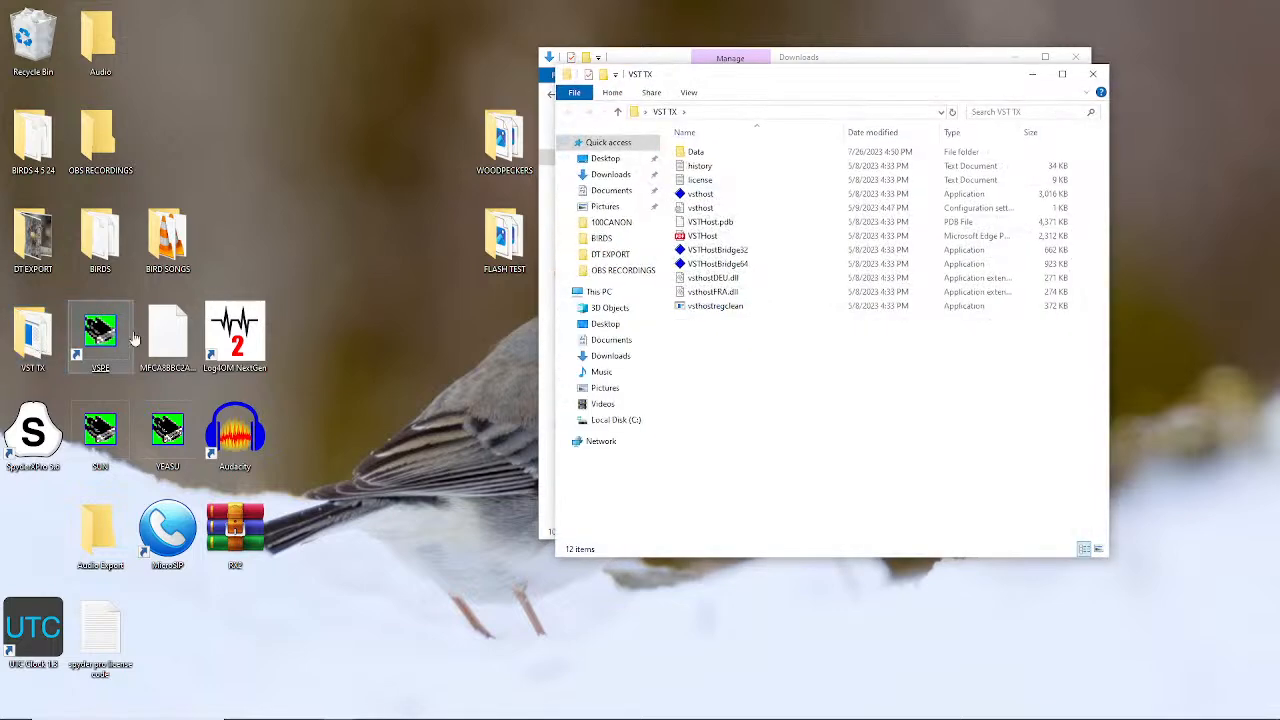
Run vsthost from VST TX; it starts prompting for C:\VST PLUGINS\REVERB\Ambience.dll
double_click(700, 196)
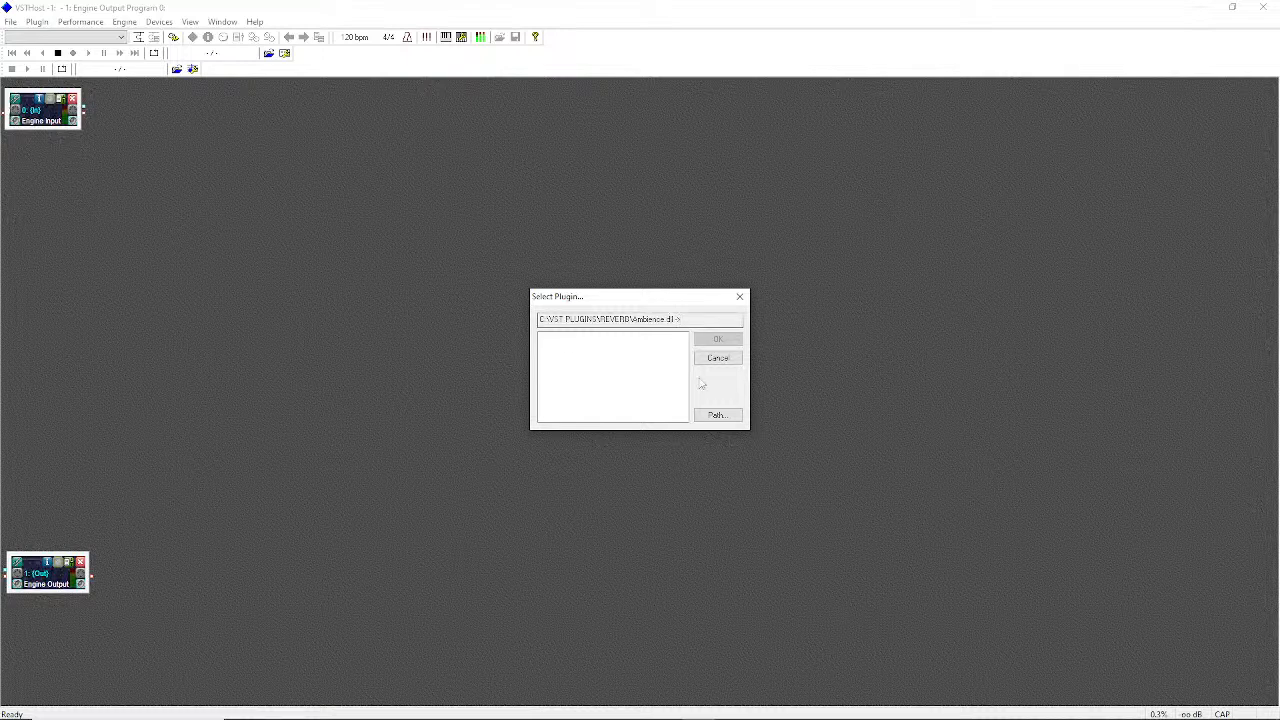
Browse the VST PLUGINS folder and load Ambience.dll to complete the 4K DETONATOR plugin chain
left_click(725, 421)
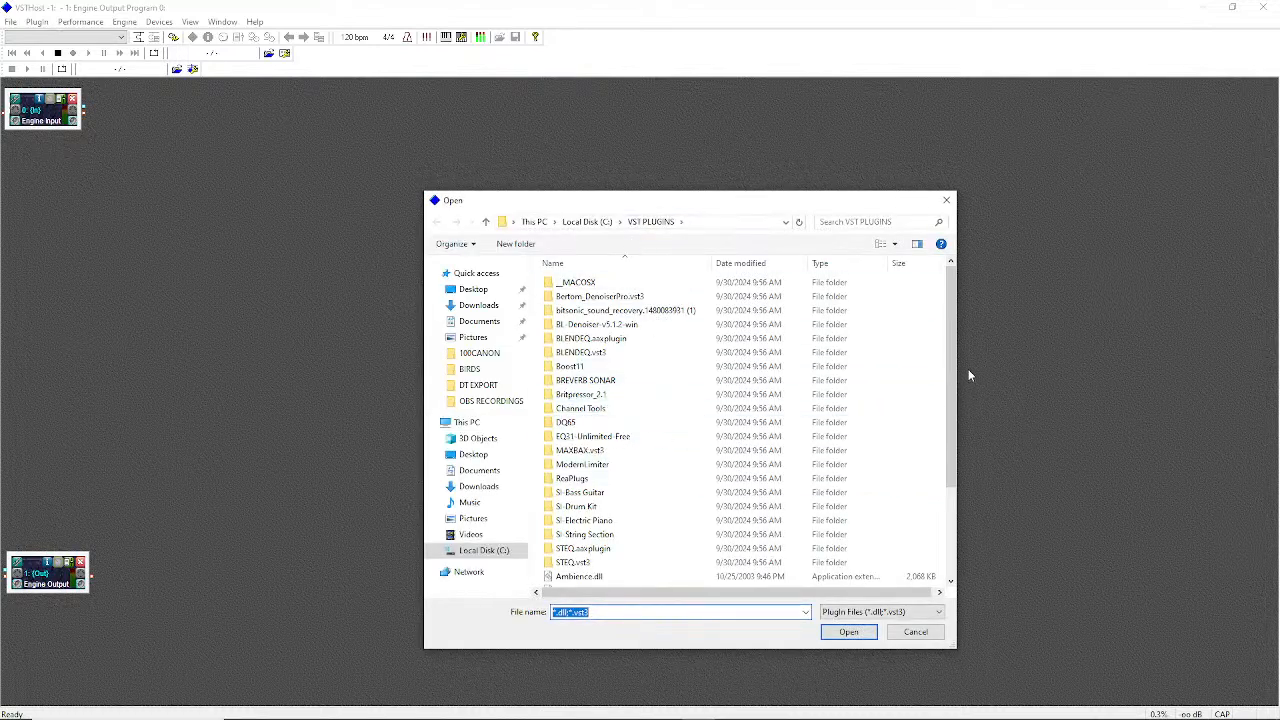
left_click_drag(951, 365, 957, 486)
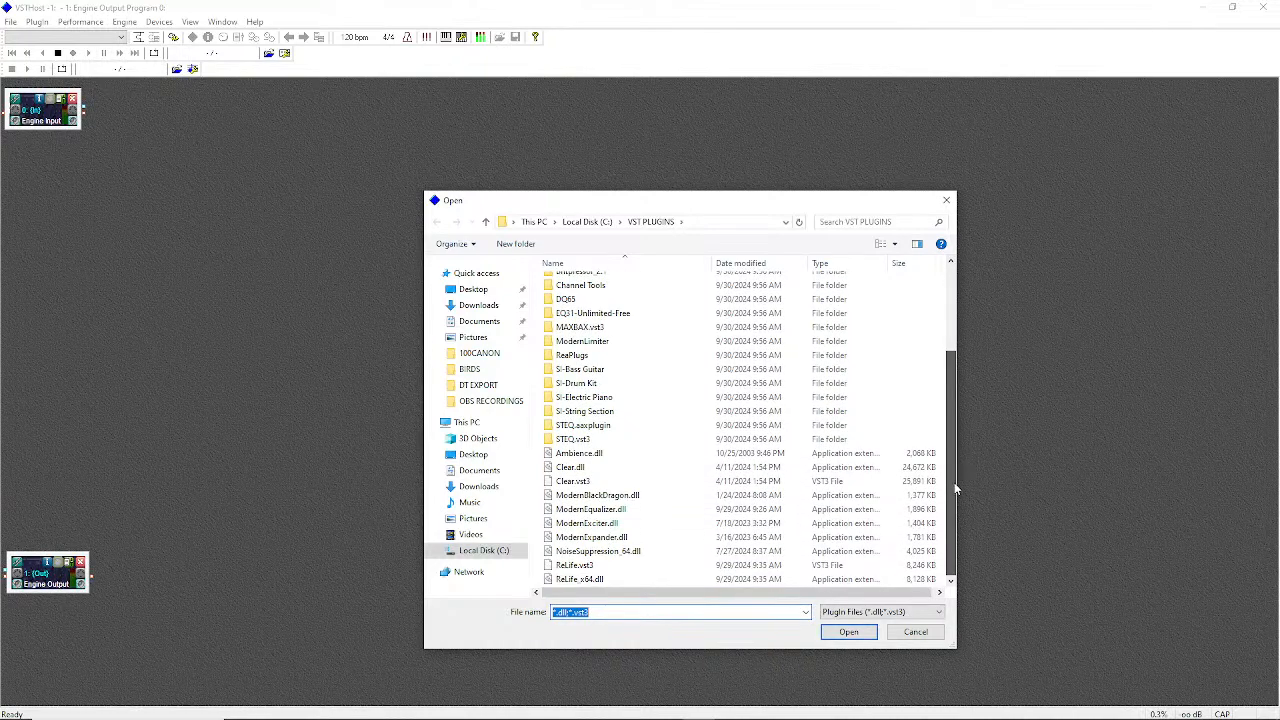
double_click(579, 456)
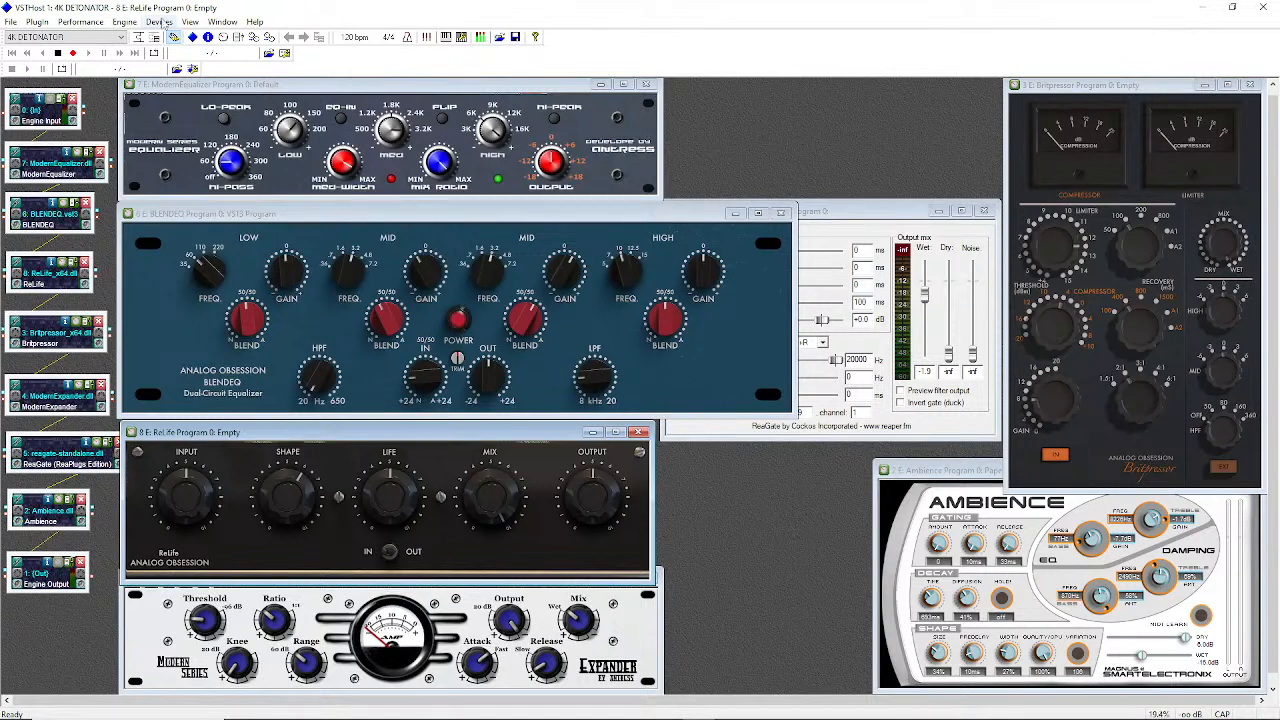
mouse_move(340, 718)
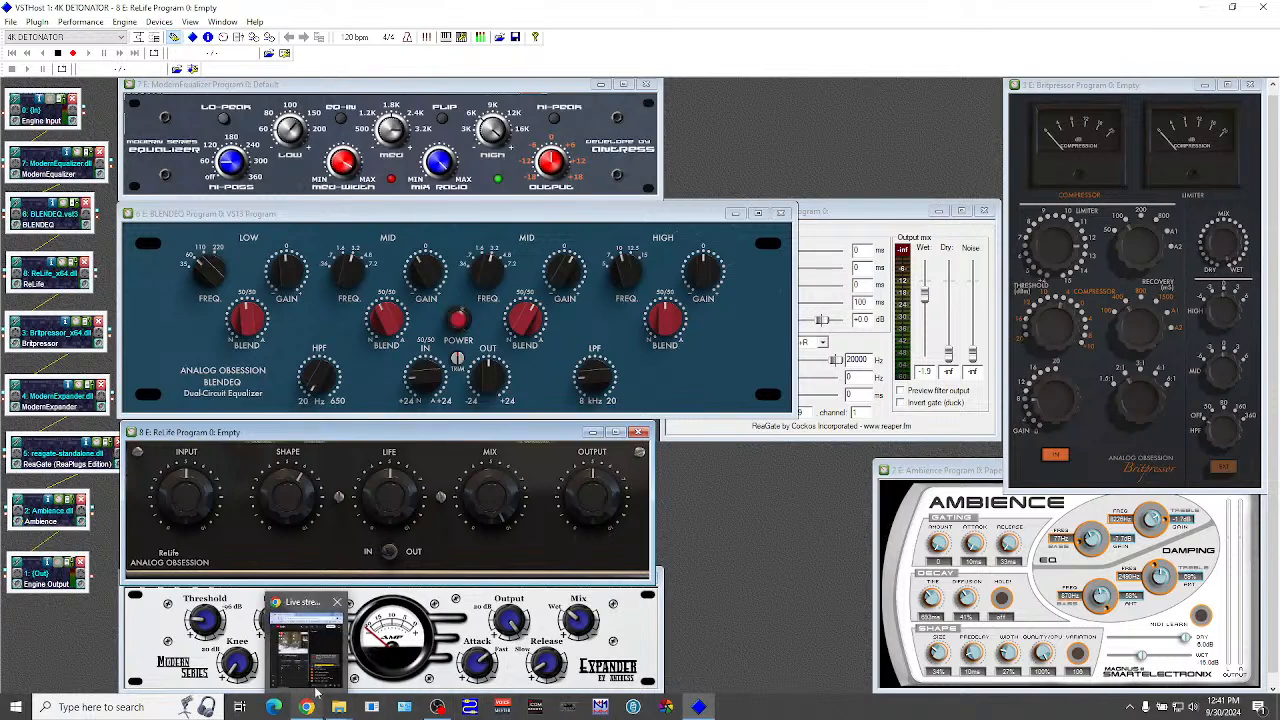
left_click(318, 672)
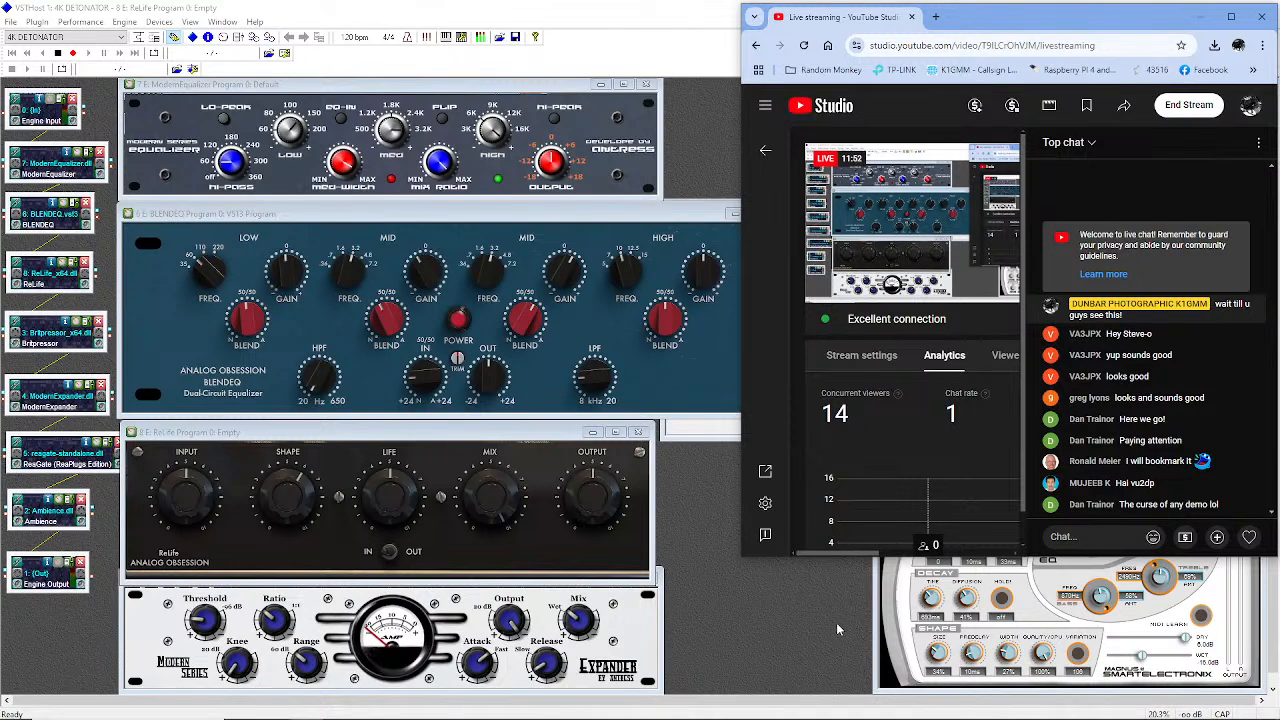
left_click(1203, 12)
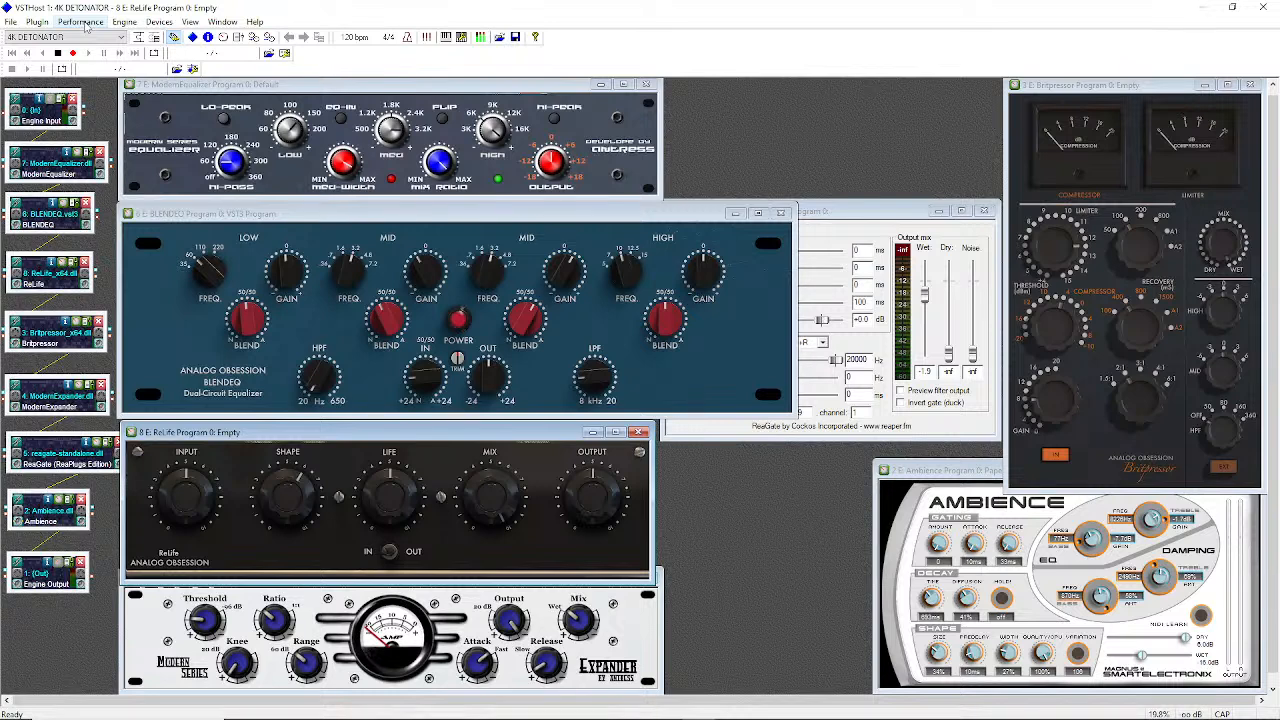
Show the Performance menu options, then move across to the Devices menu
left_click(82, 22)
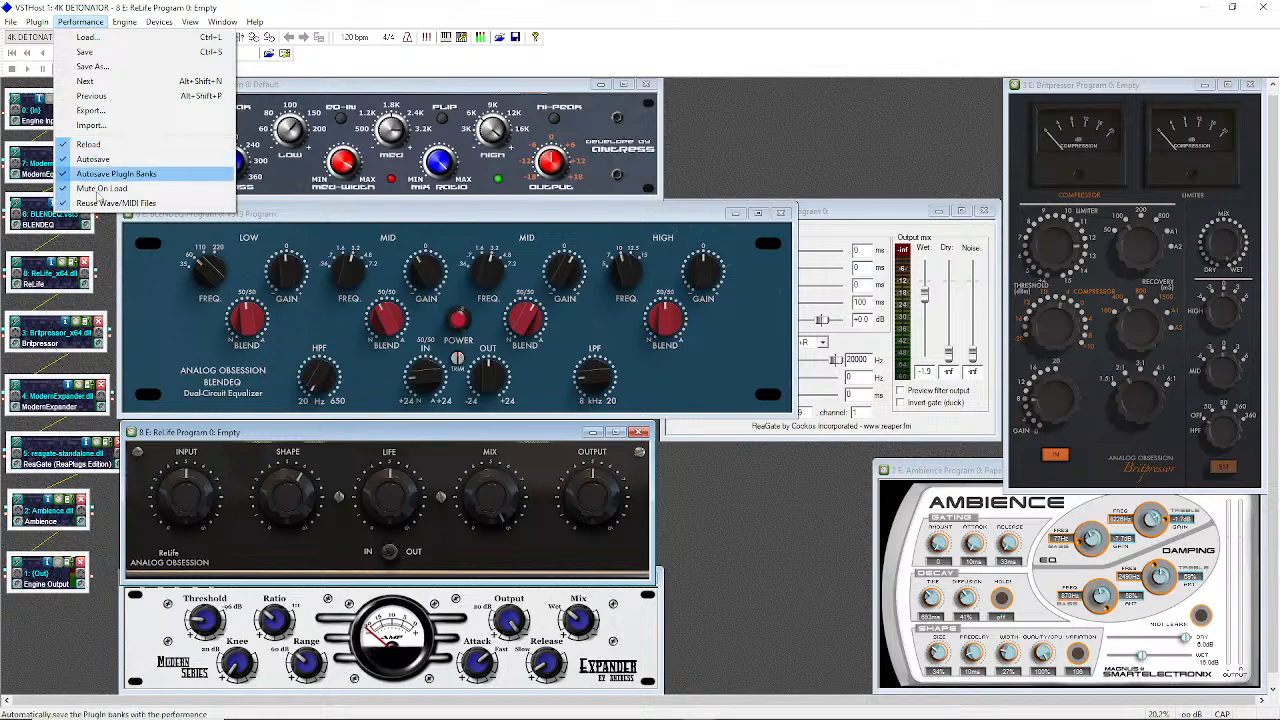
mouse_move(163, 26)
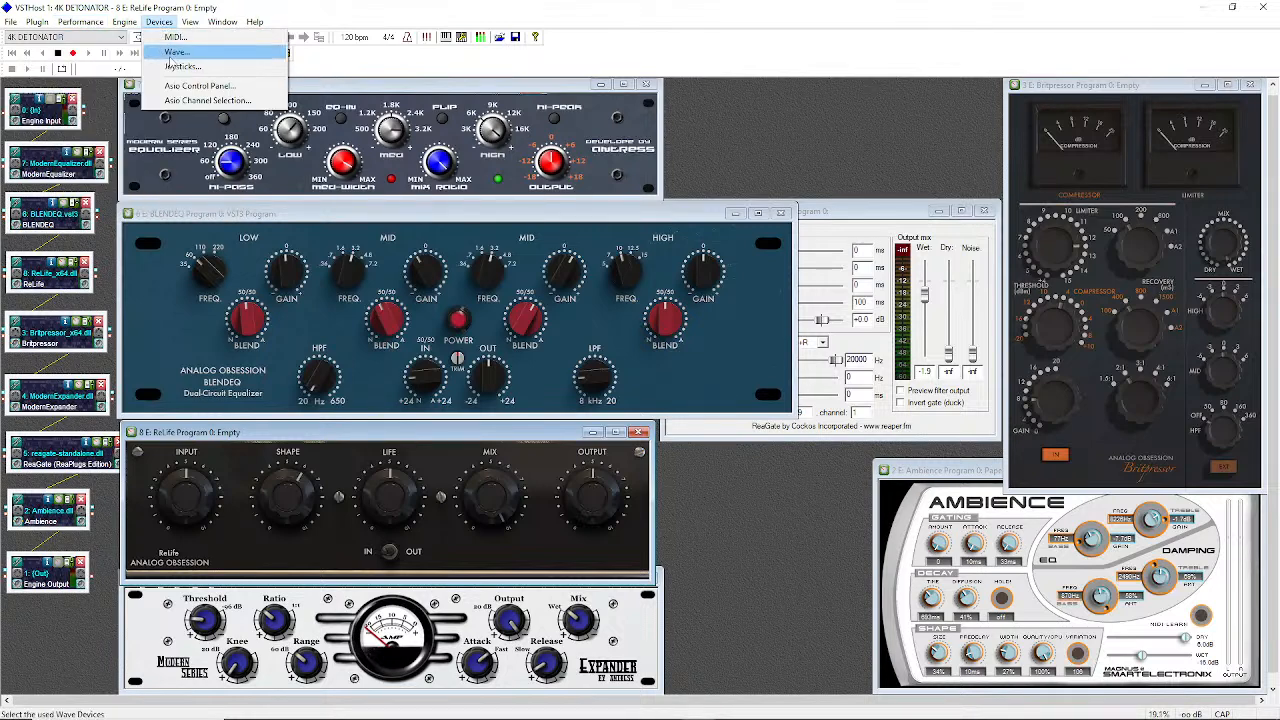
Set Wave output to MME: Speakers (Logi USB Headset) and input to MME: Microphone (Logi USB Headset), then confirm
left_click(177, 55)
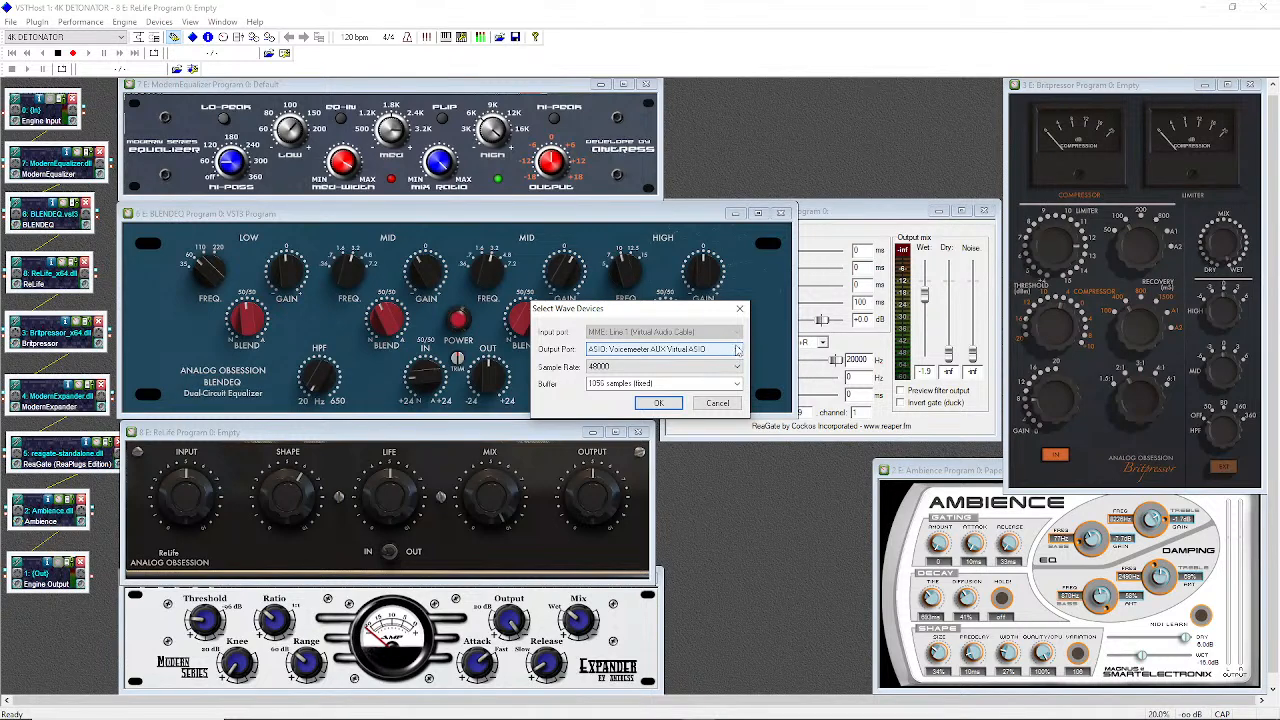
left_click(737, 349)
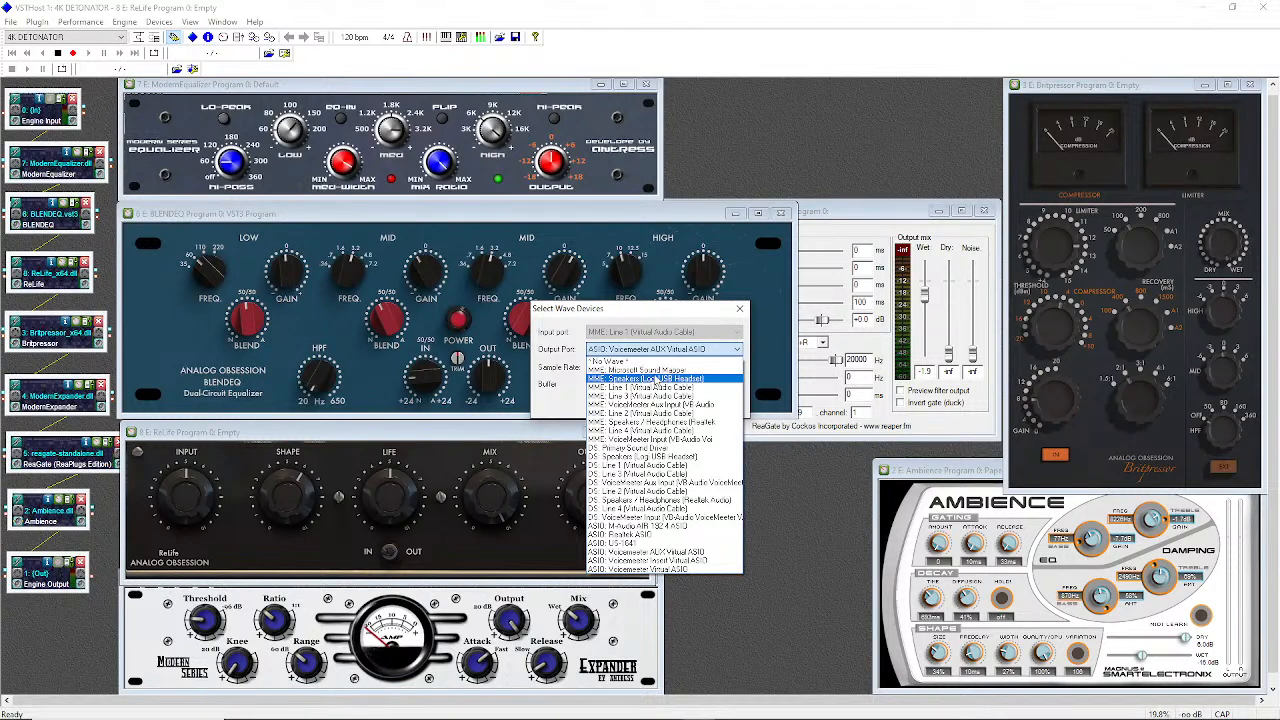
left_click(680, 378)
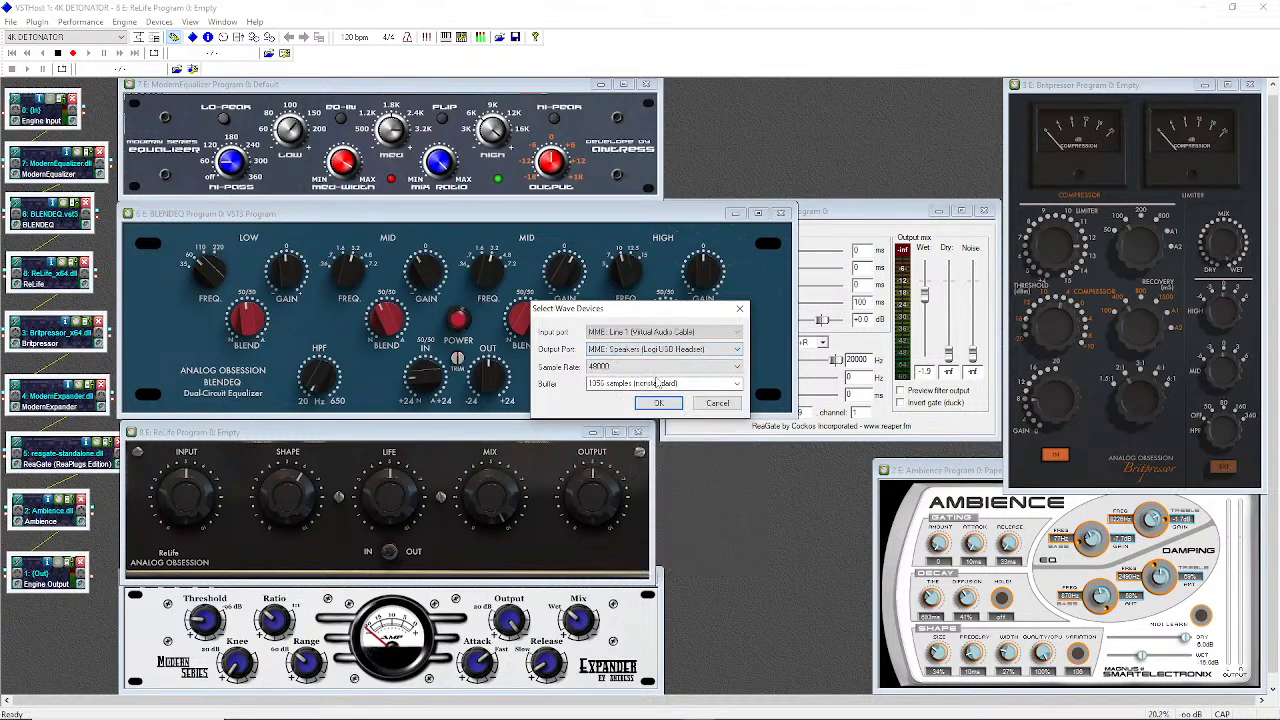
left_click(715, 338)
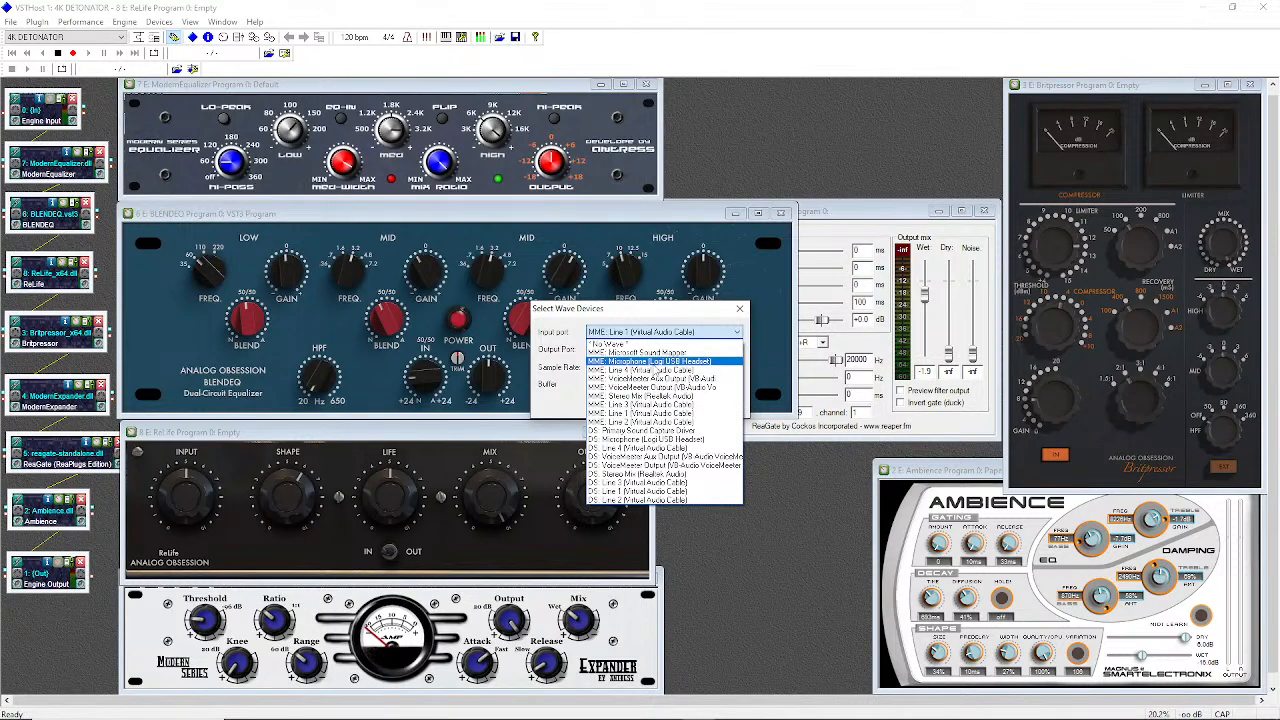
left_click(652, 362)
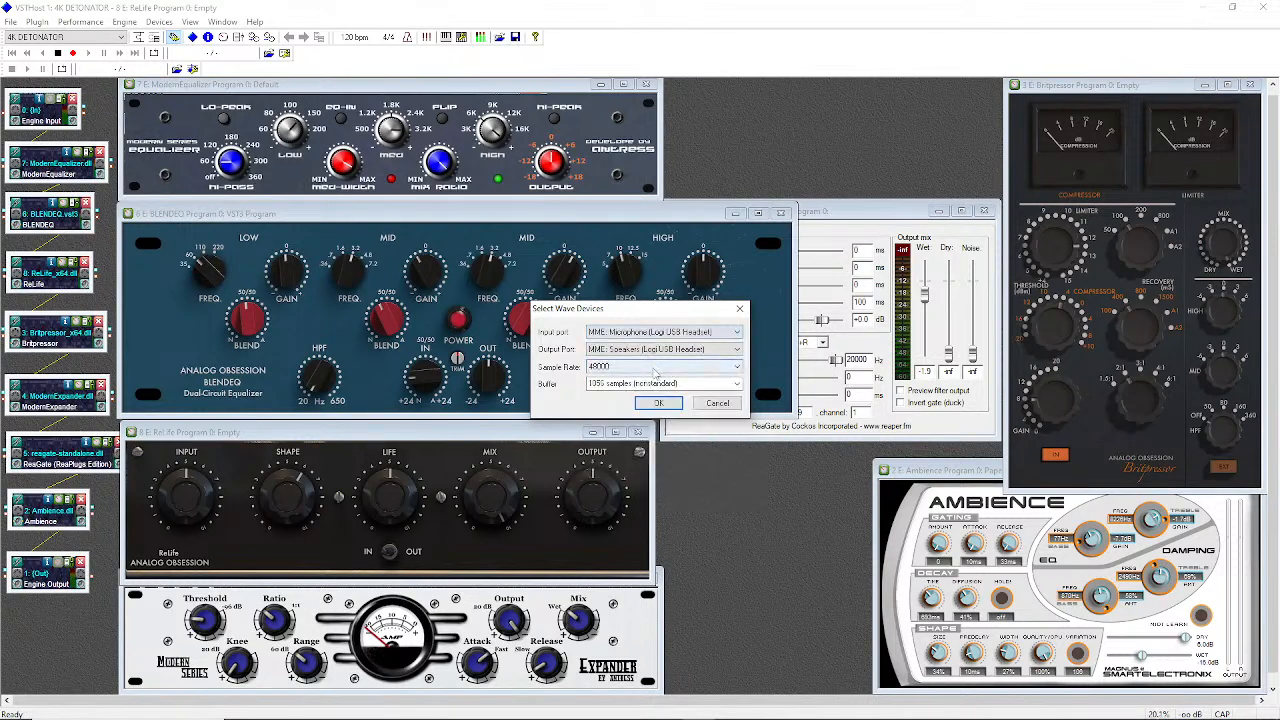
left_click(662, 405)
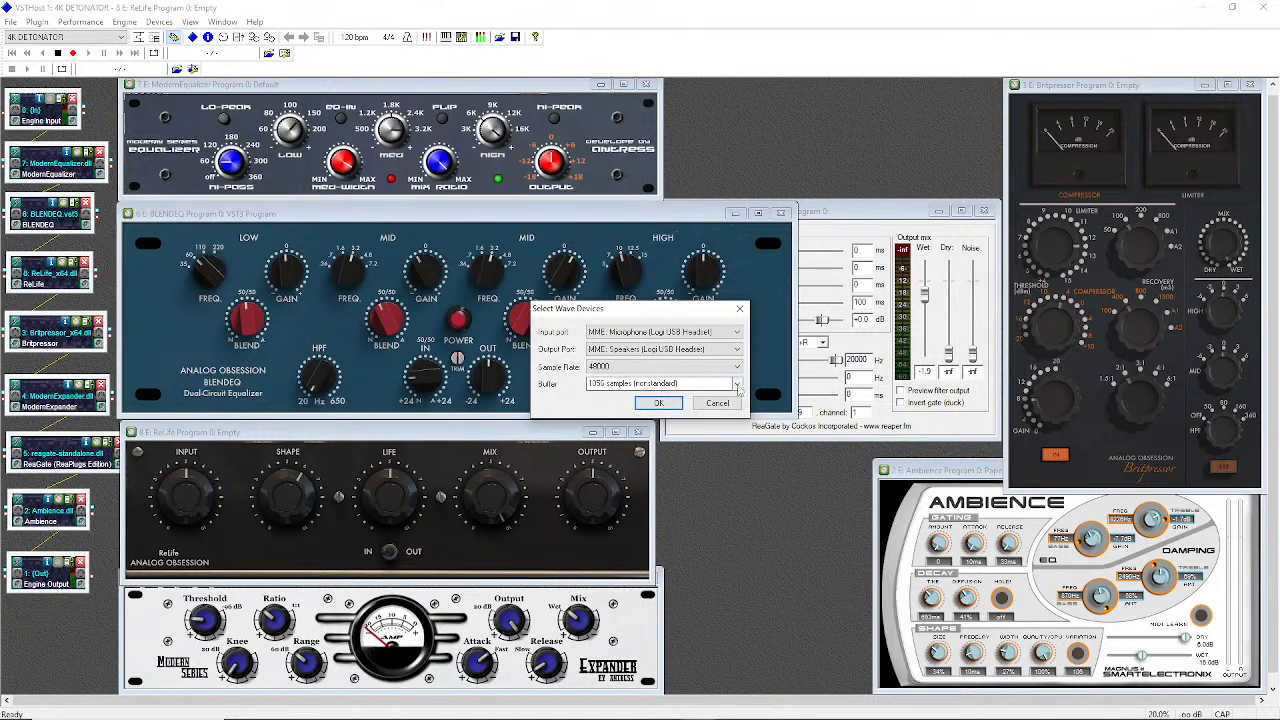
left_click(662, 405)
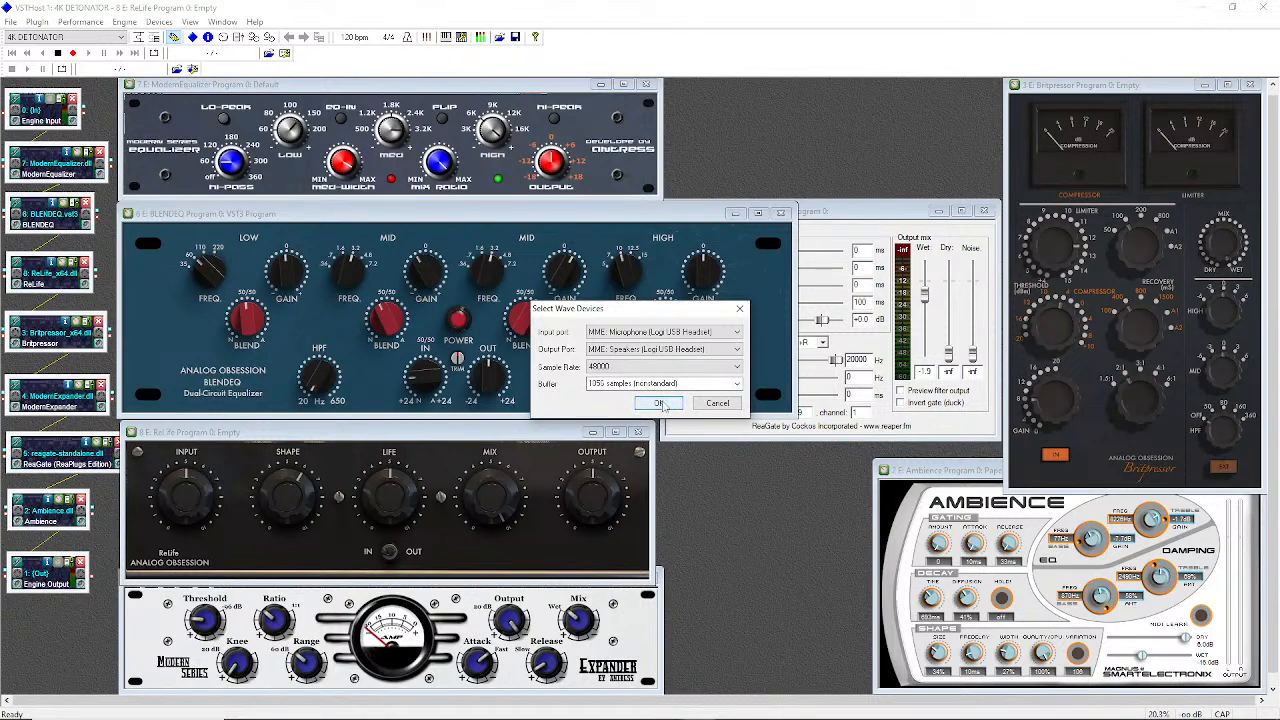
left_click(660, 404)
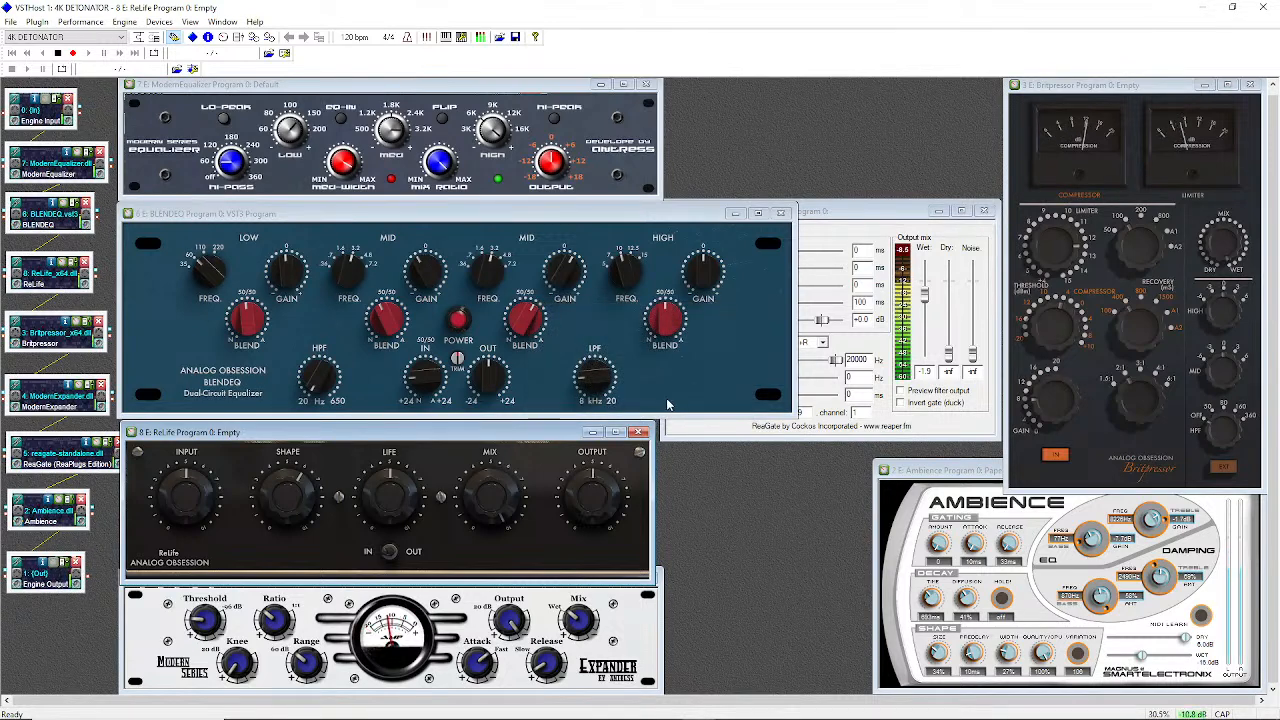
mouse_move(732, 712)
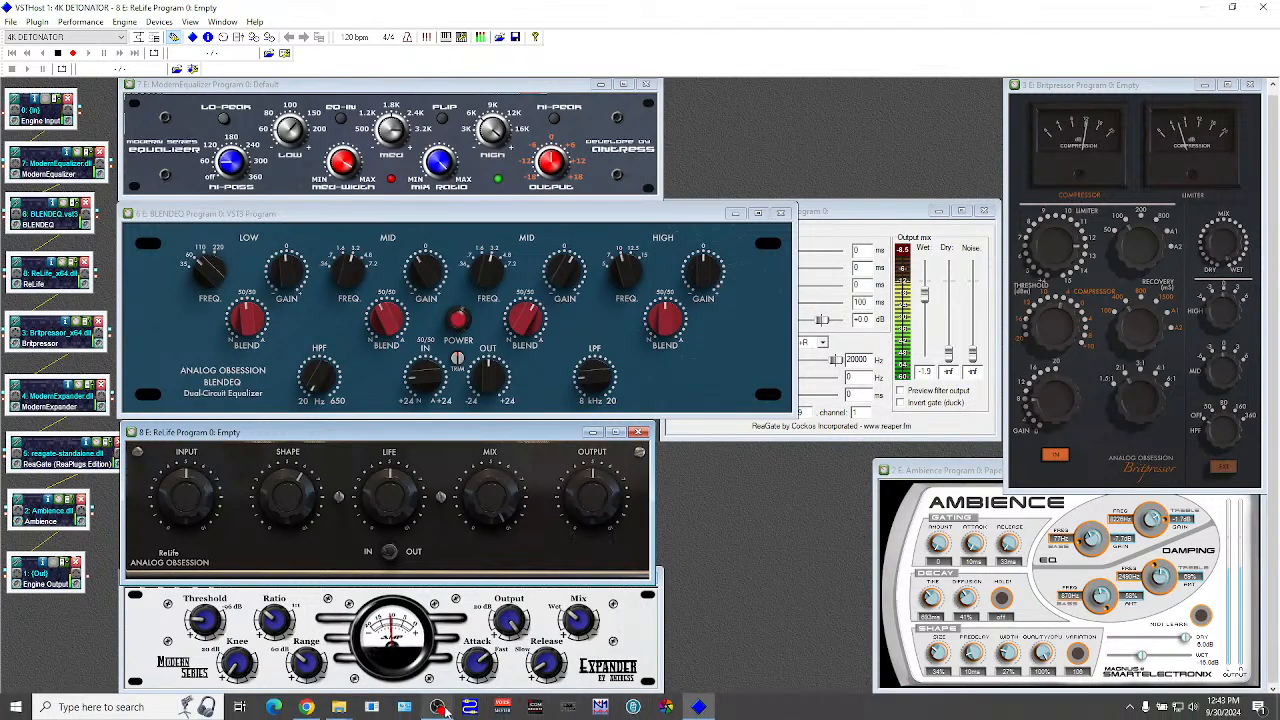
mouse_move(445, 711)
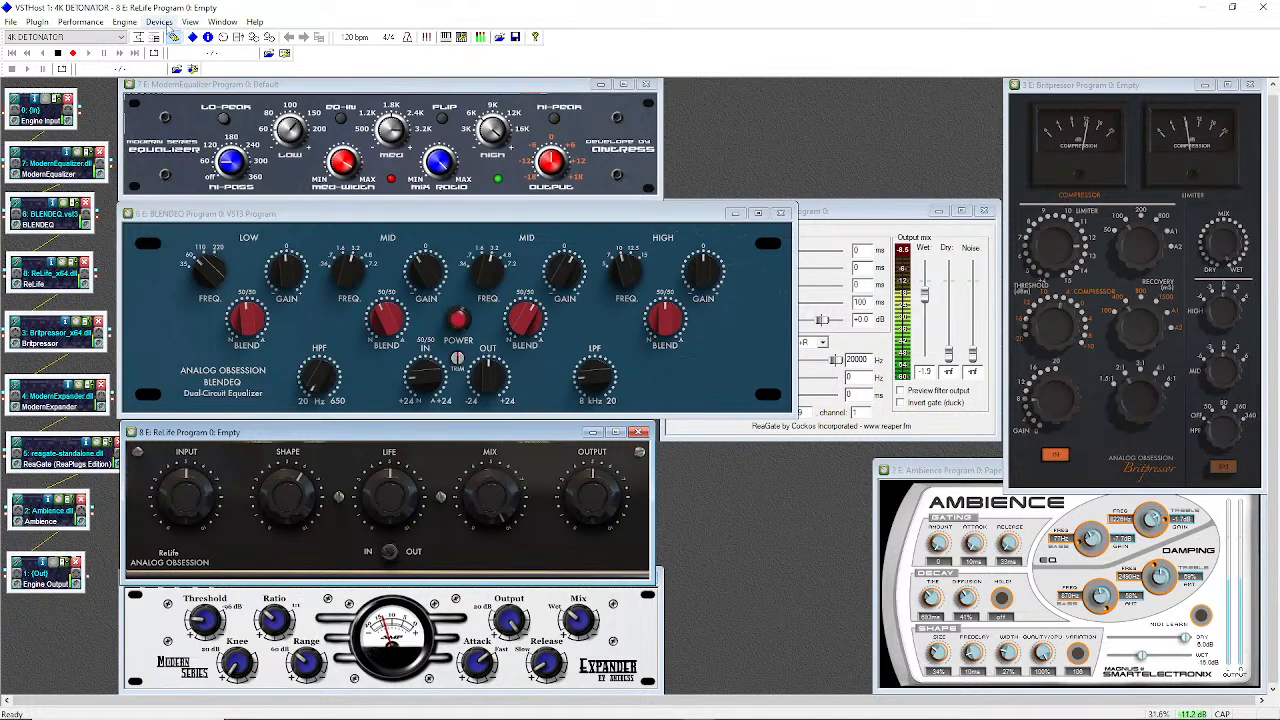
In Devices > Wave..., change the input port to '* No Wave *' and confirm with OK
left_click(158, 22)
left_click(177, 55)
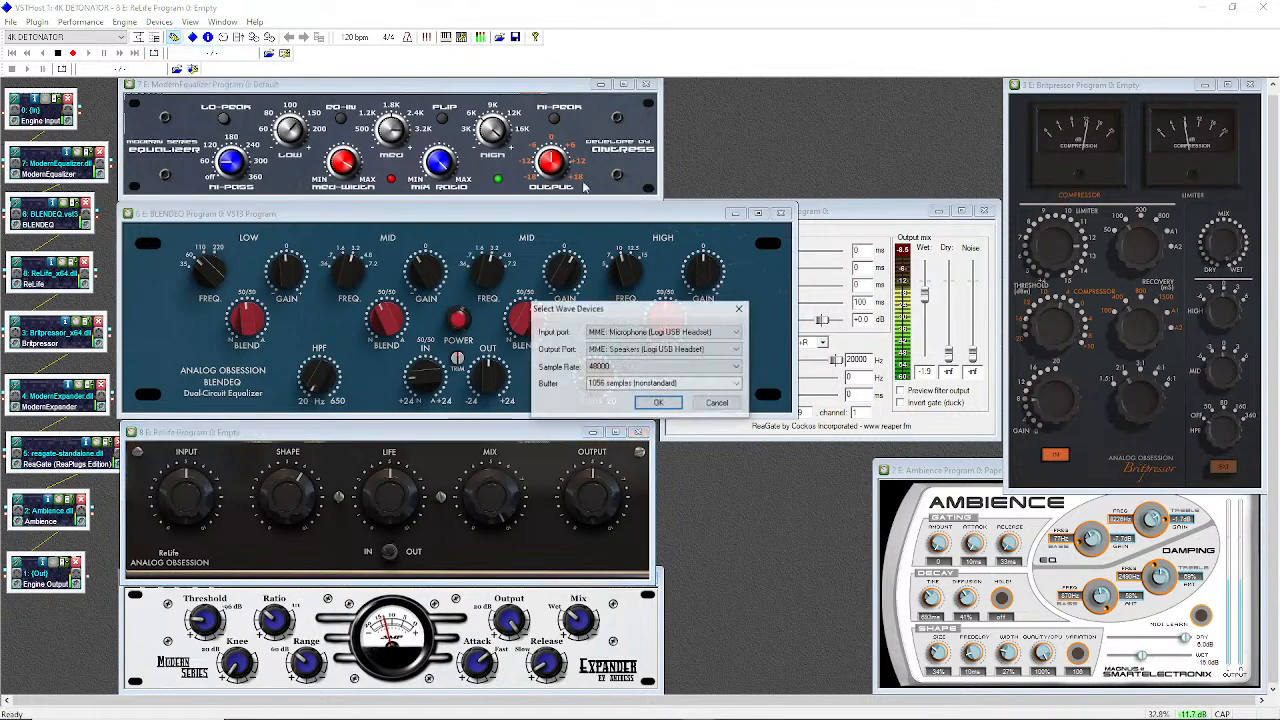
left_click(684, 333)
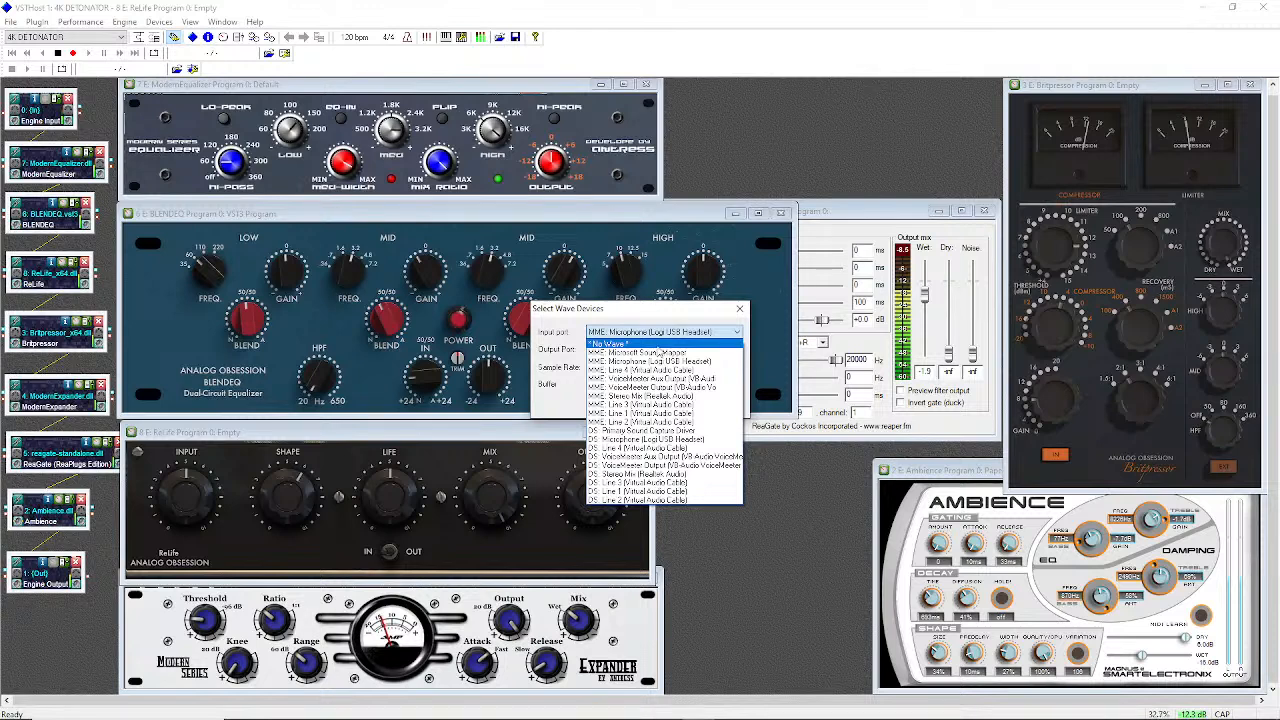
left_click(662, 343)
left_click(662, 403)
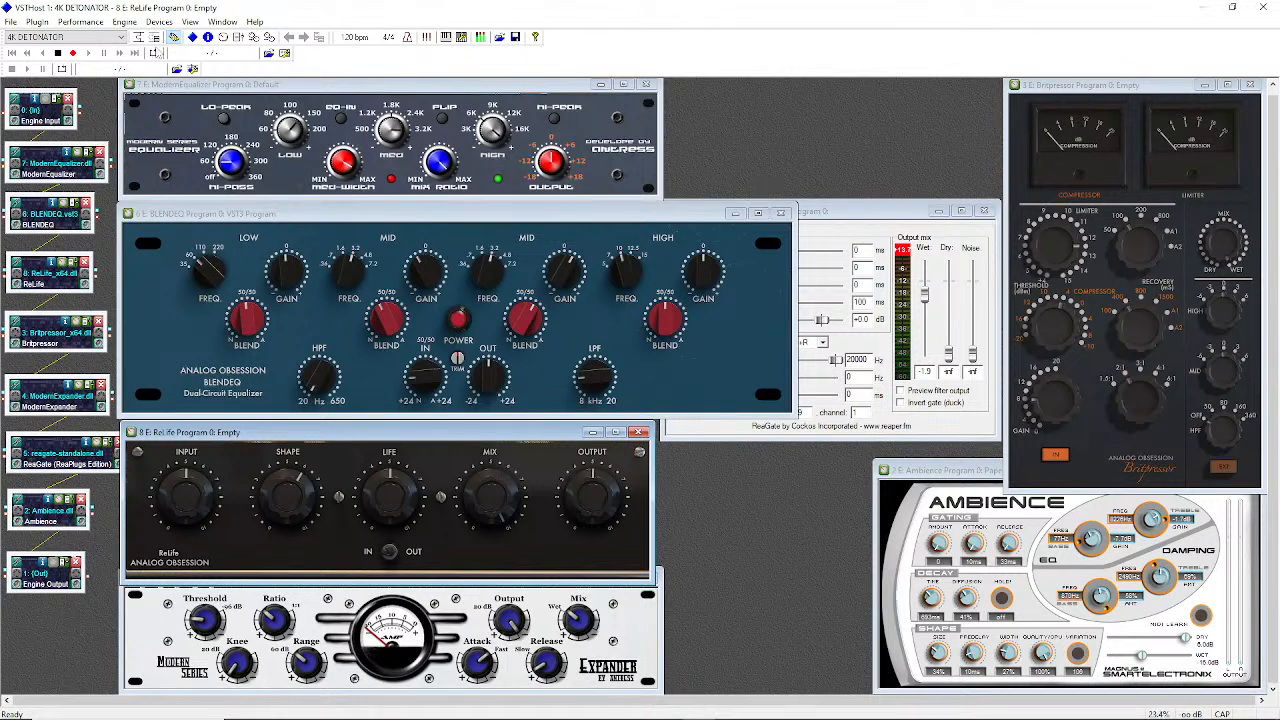
left_click(98, 24)
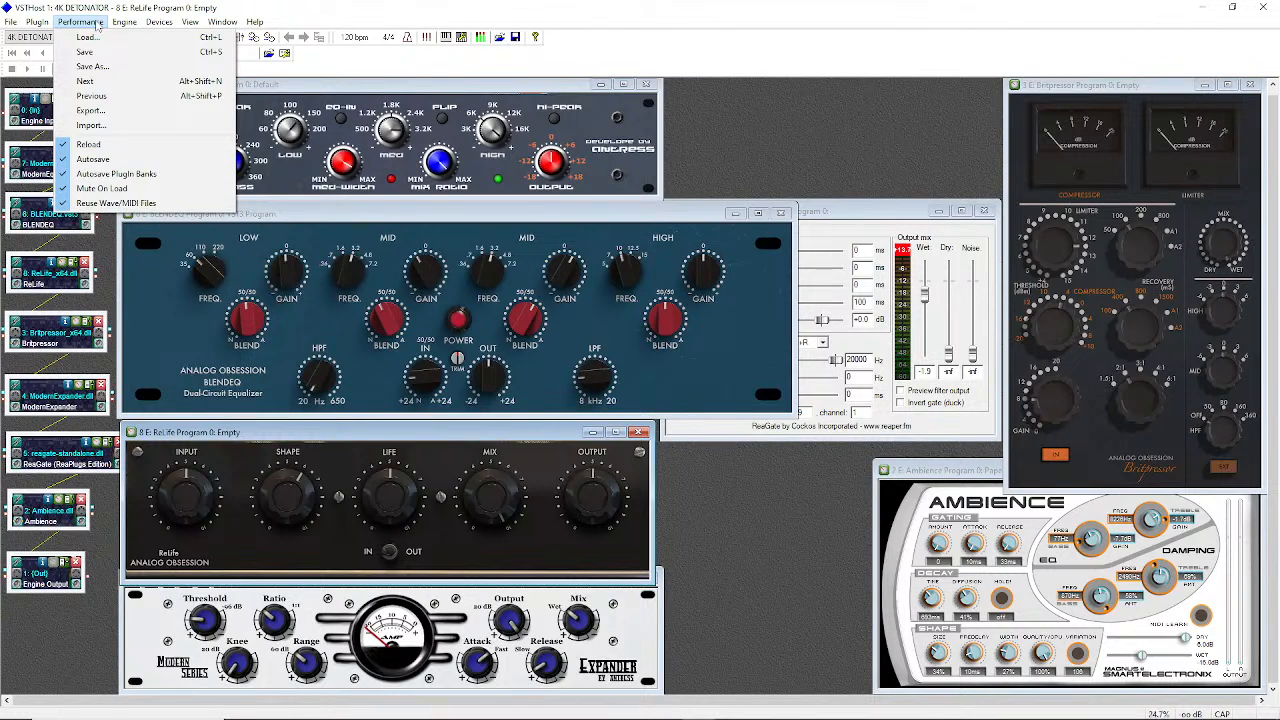
mouse_move(158, 22)
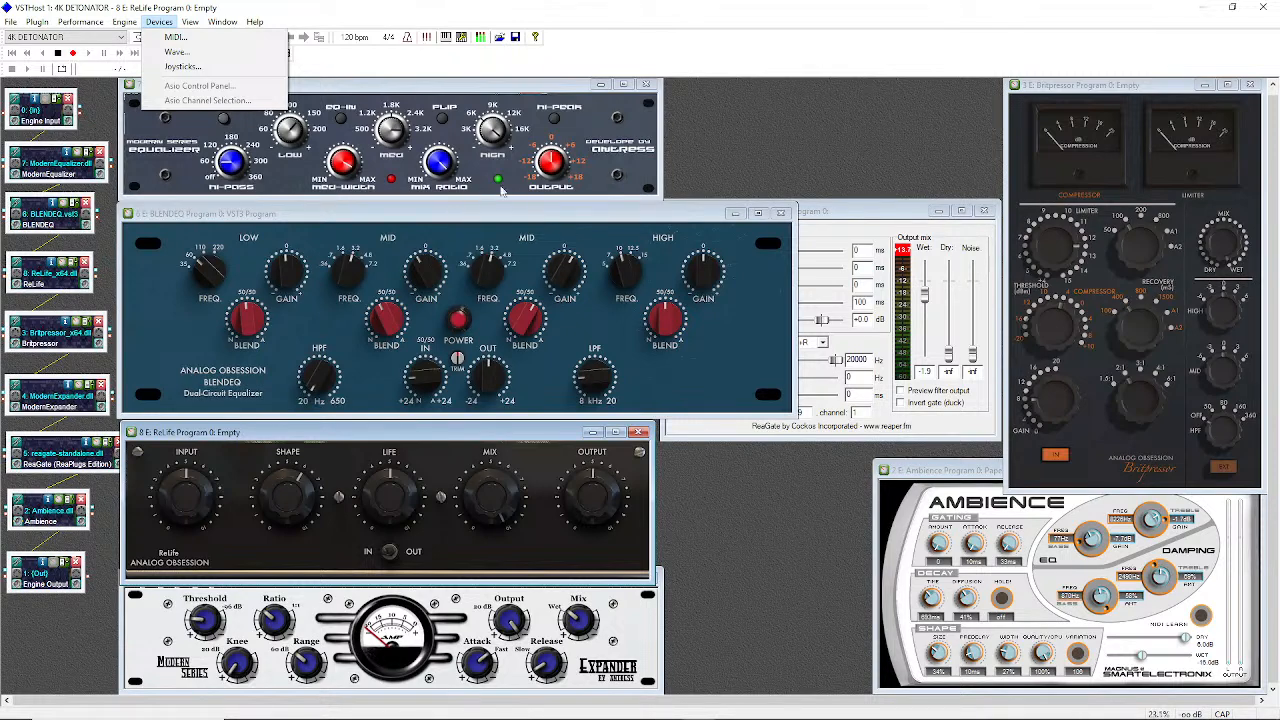
left_click(658, 52)
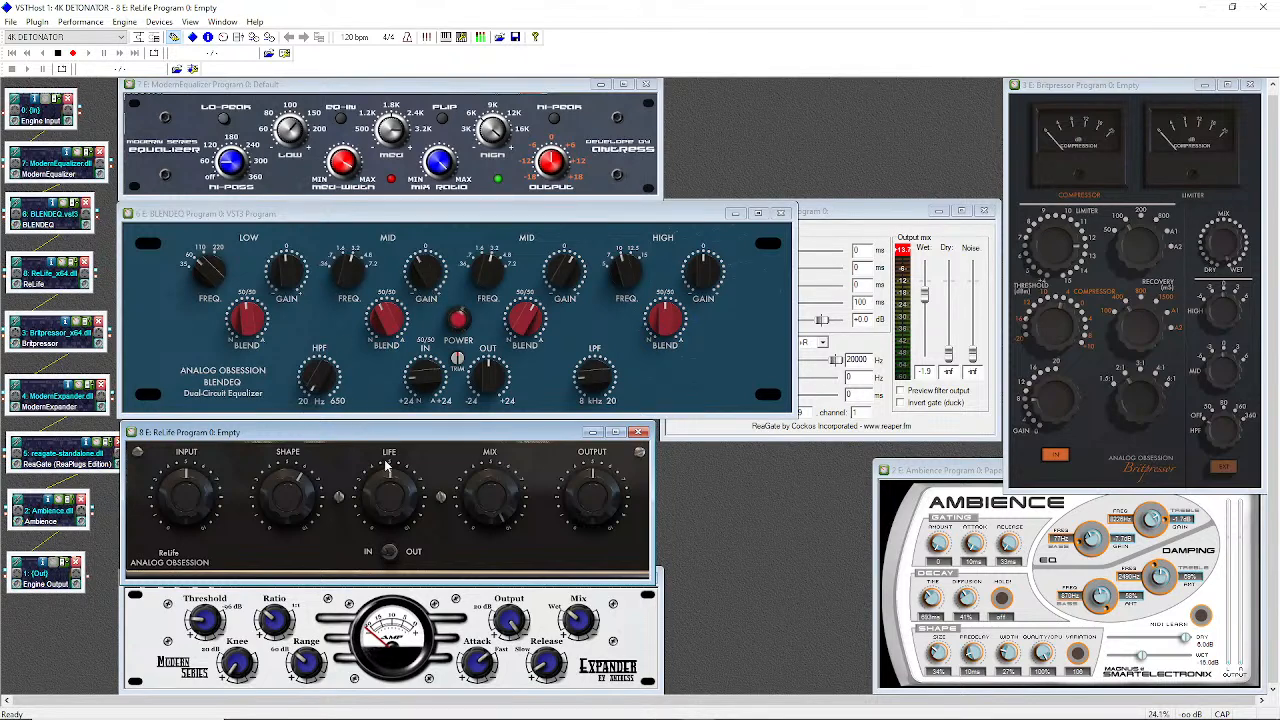
Raise the ReaGate, Britpressor and Ambience plugin windows, then show the Devices menu
mouse_move(378, 467)
left_click(877, 214)
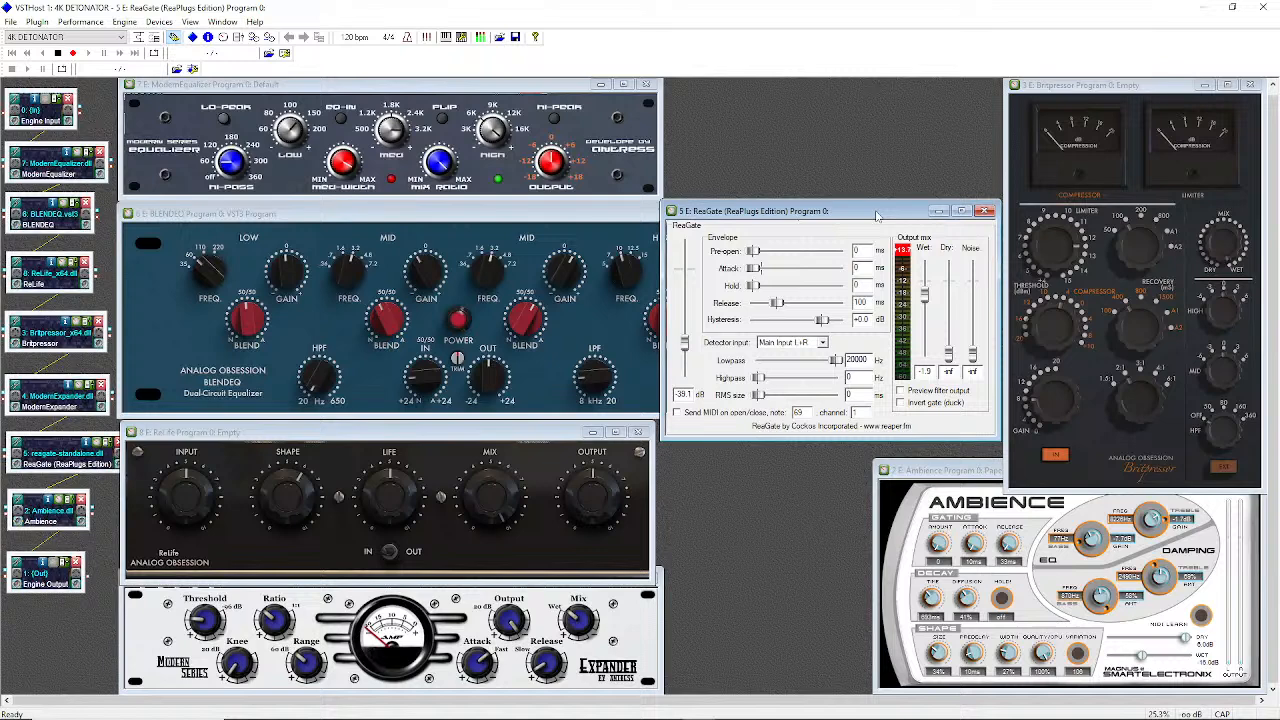
left_click(1150, 95)
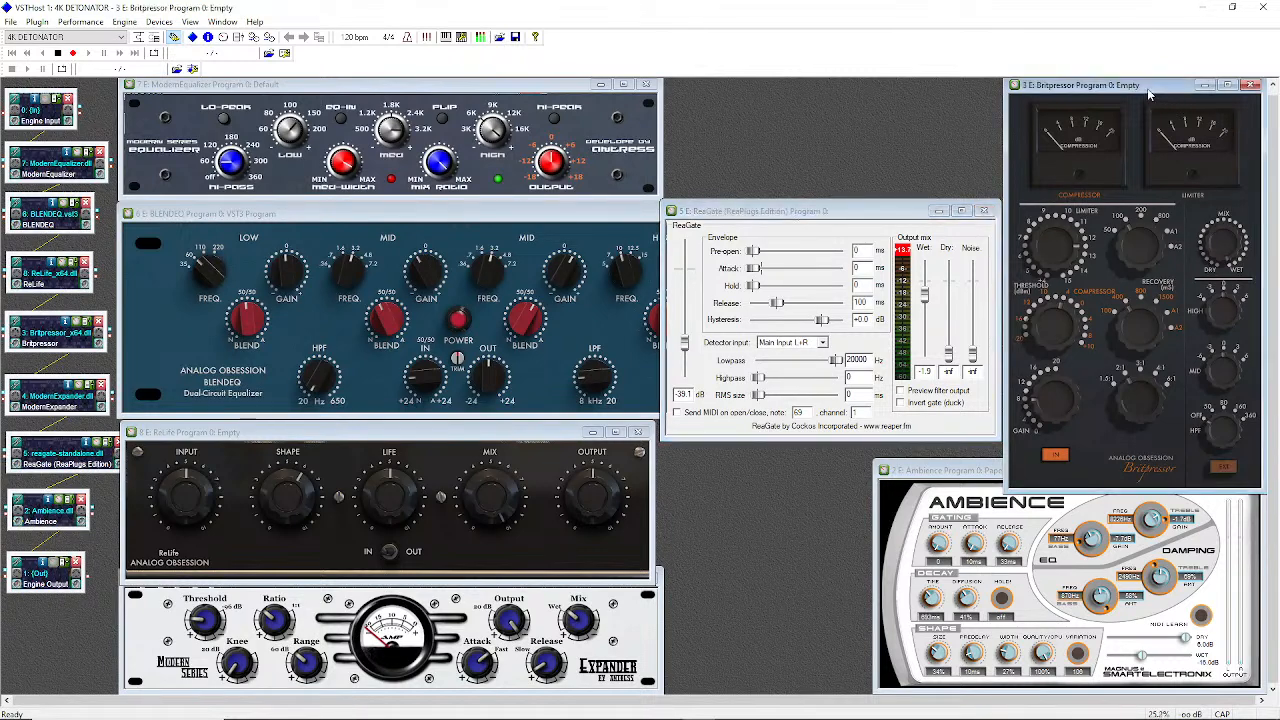
left_click(975, 477)
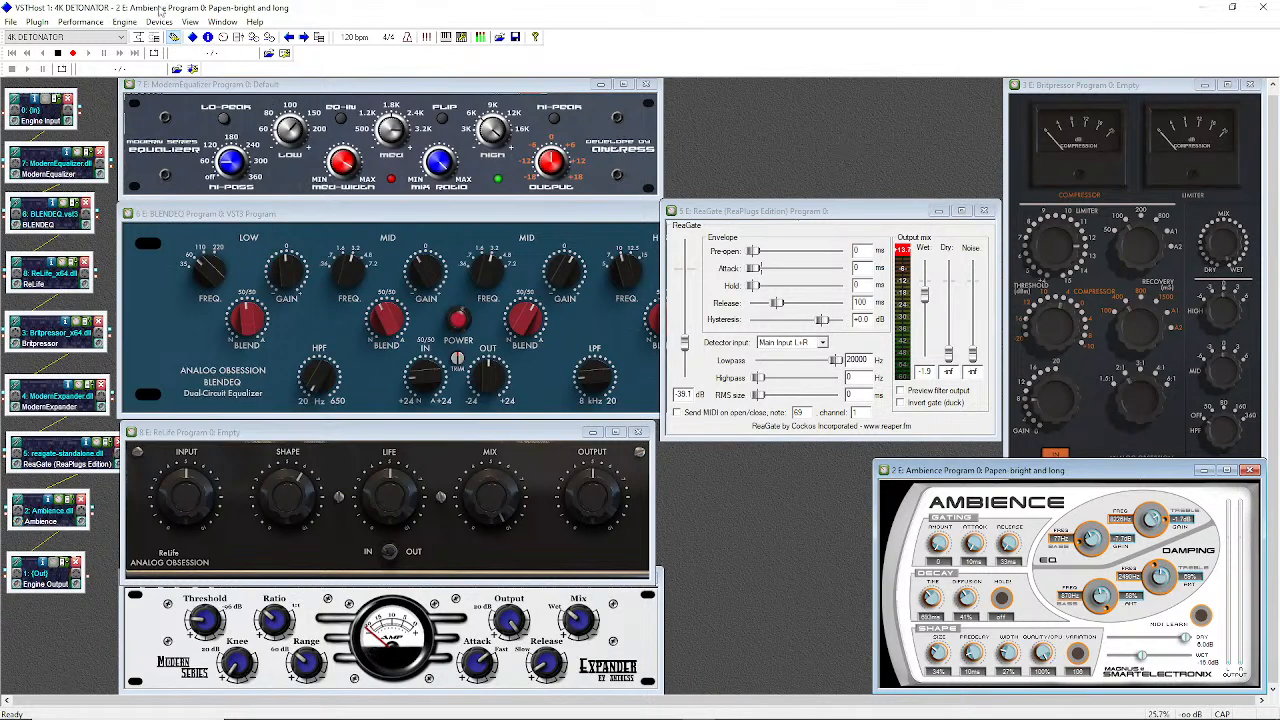
left_click(159, 22)
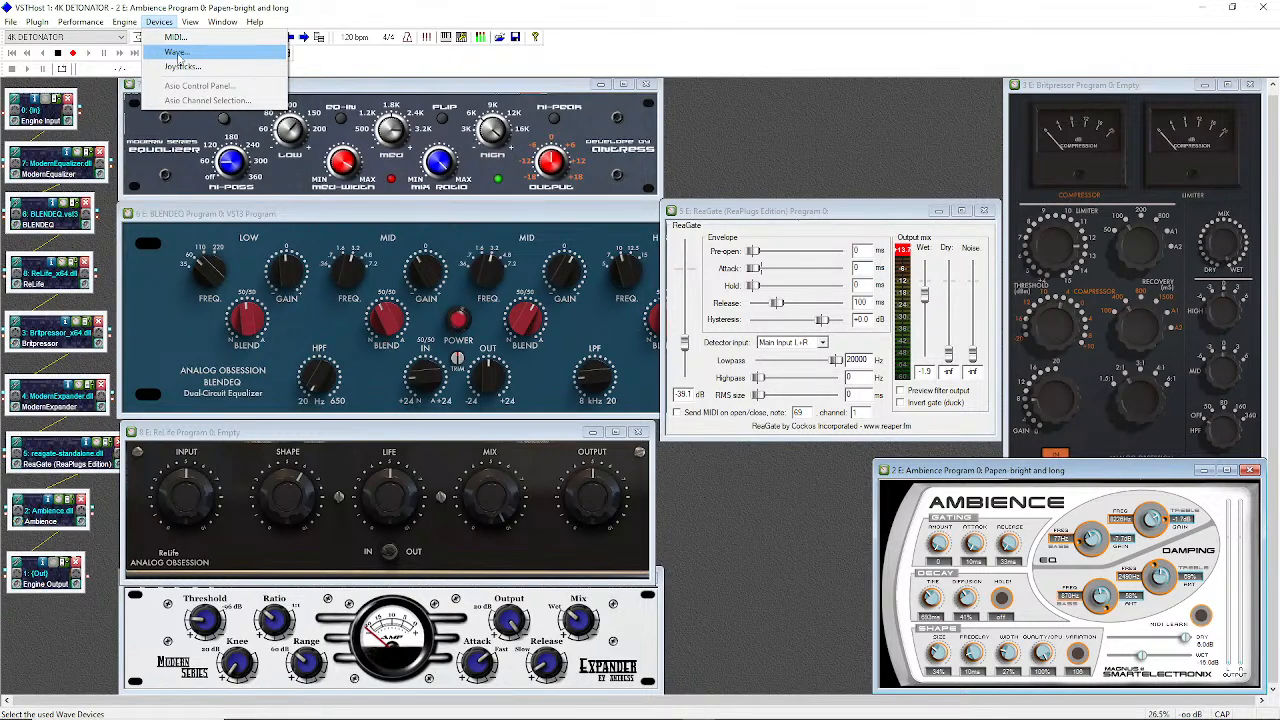
left_click(178, 52)
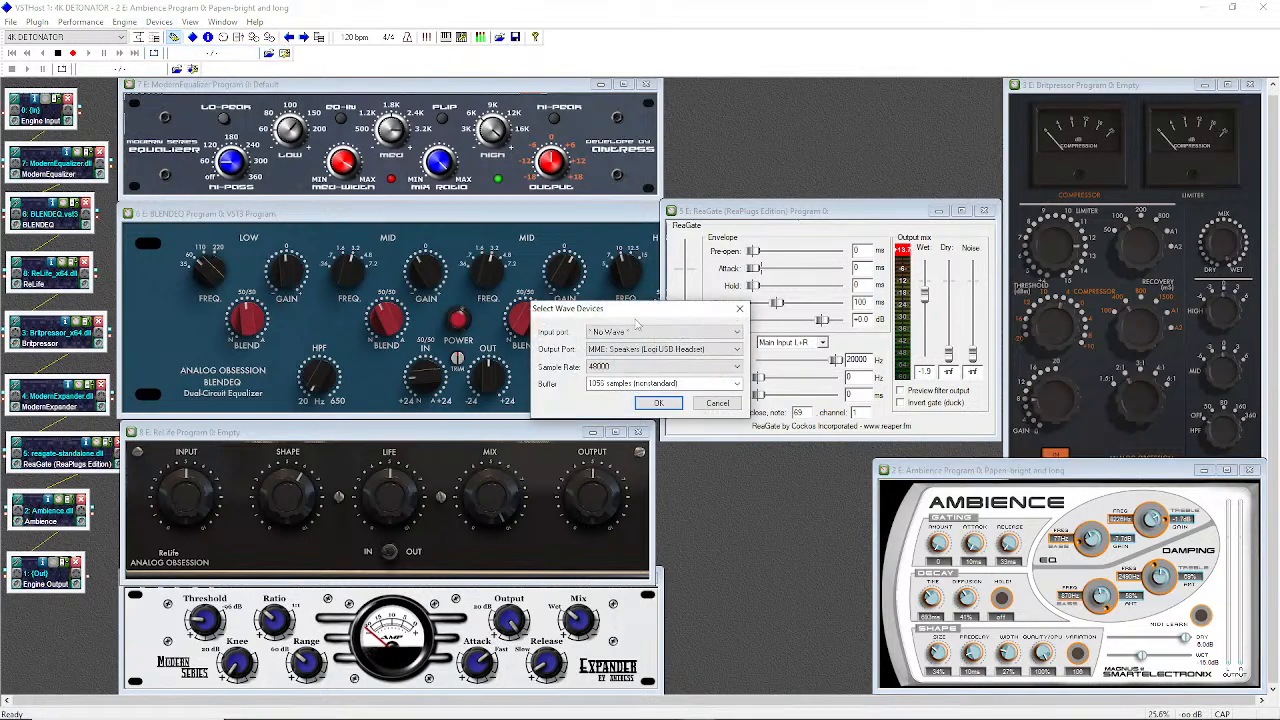
left_click_drag(639, 313, 659, 167)
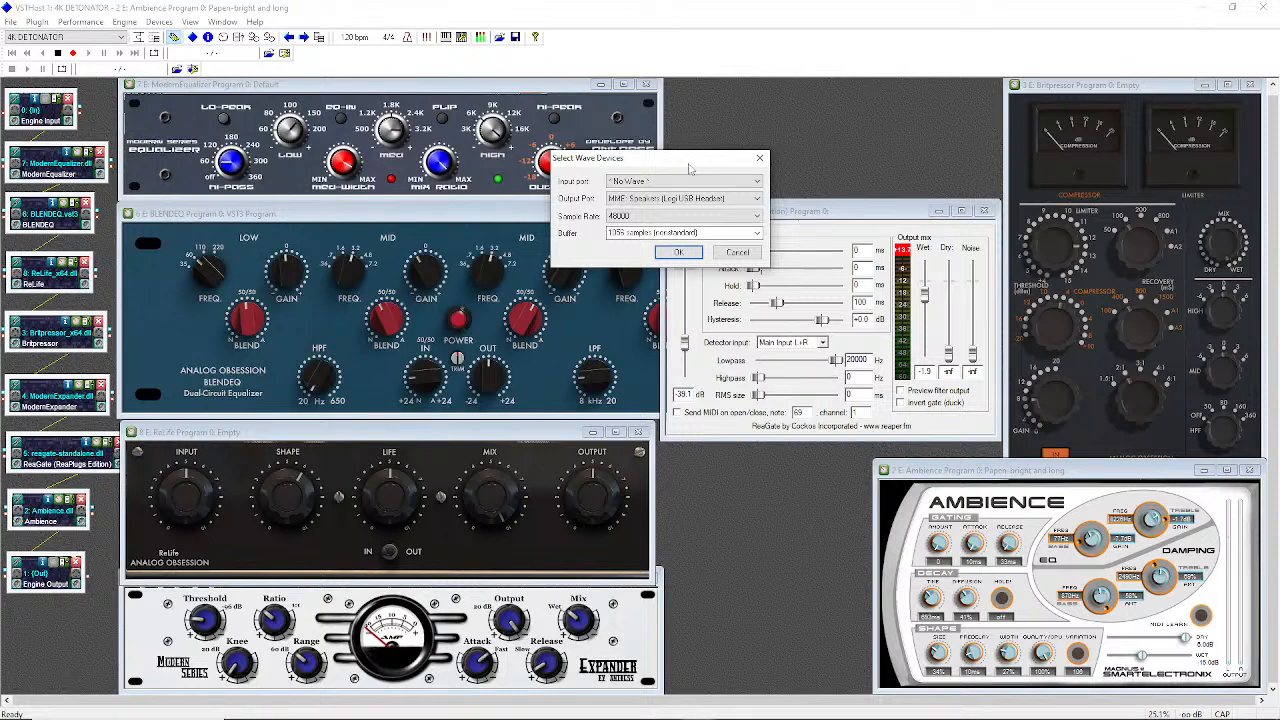
left_click(740, 256)
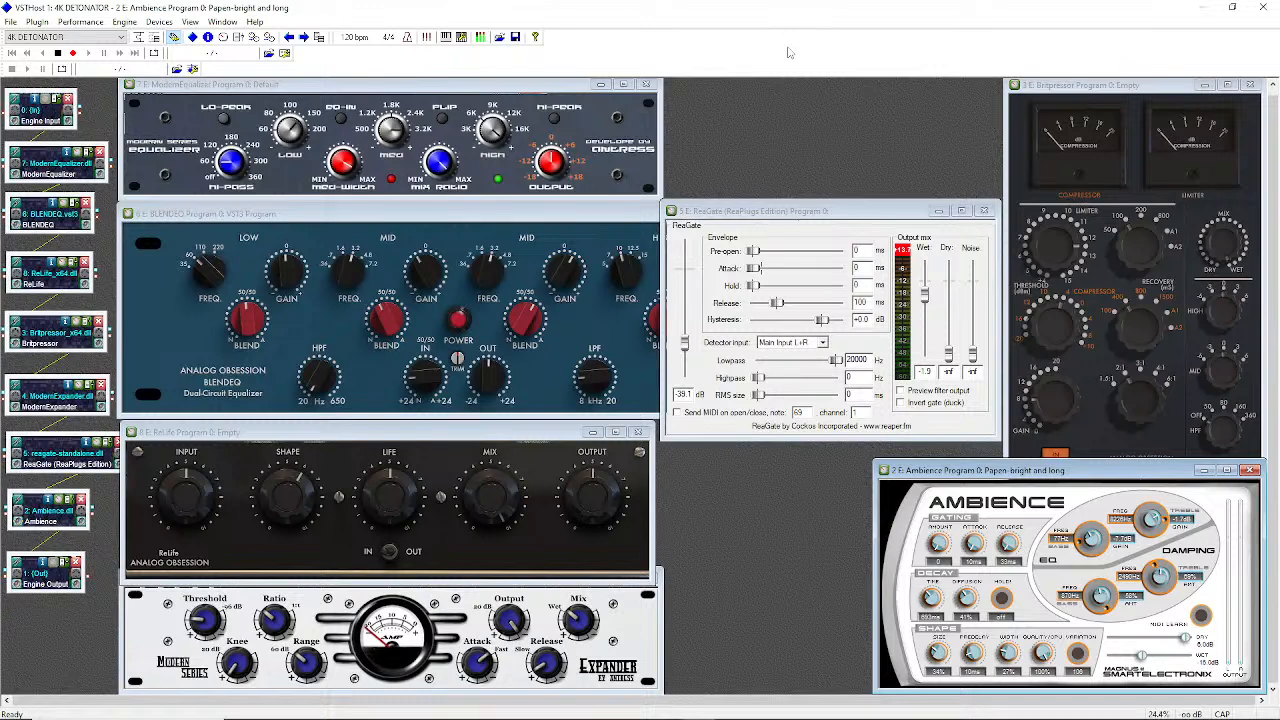
mouse_move(869, 717)
left_click(80, 22)
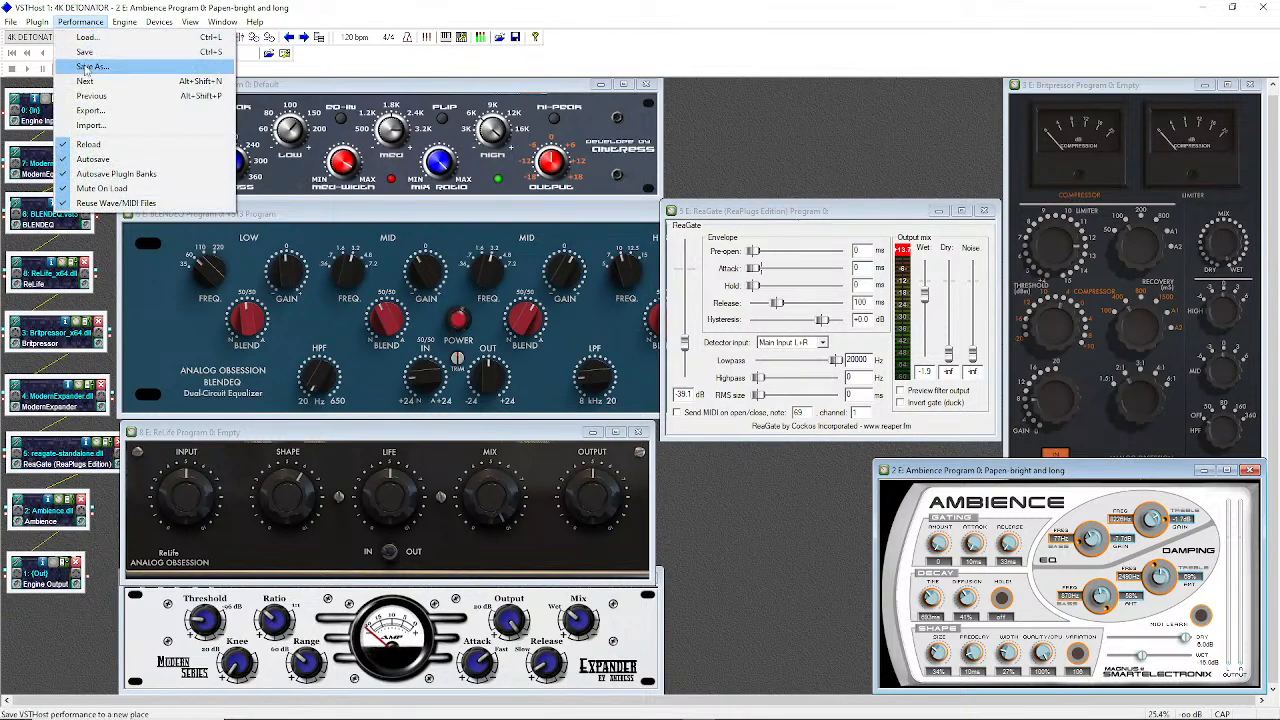
left_click(88, 67)
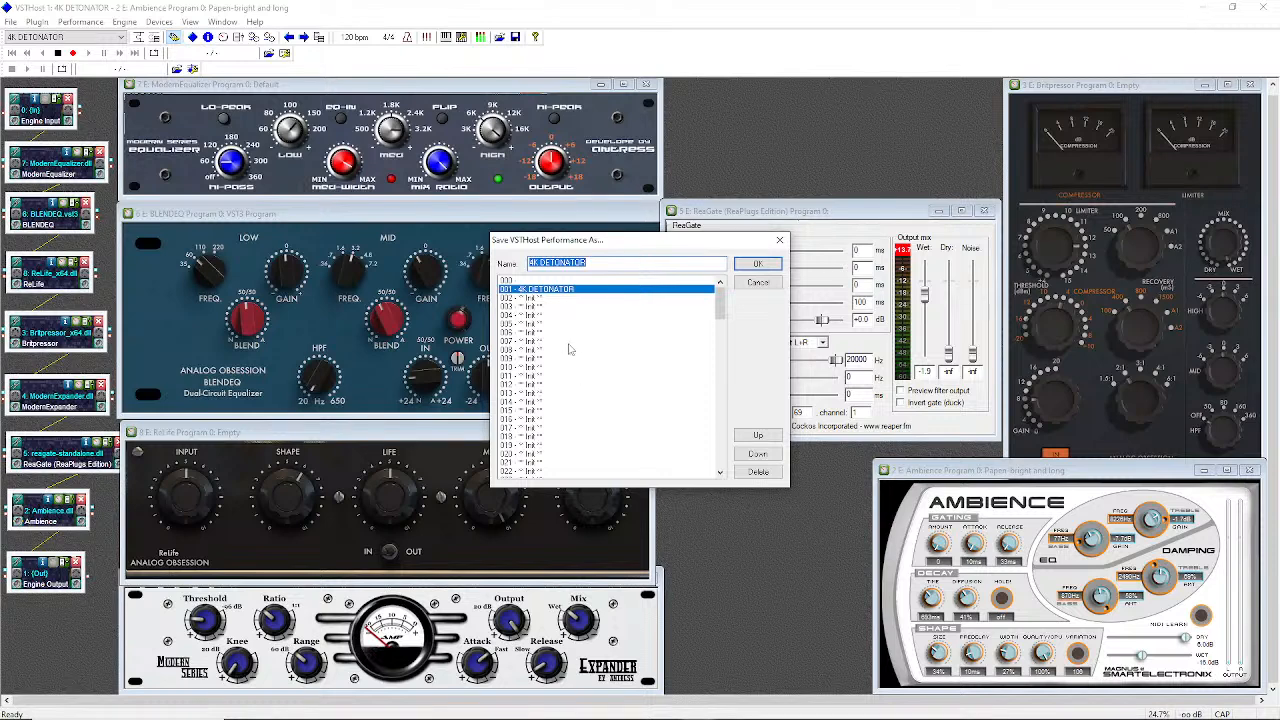
left_click(527, 299)
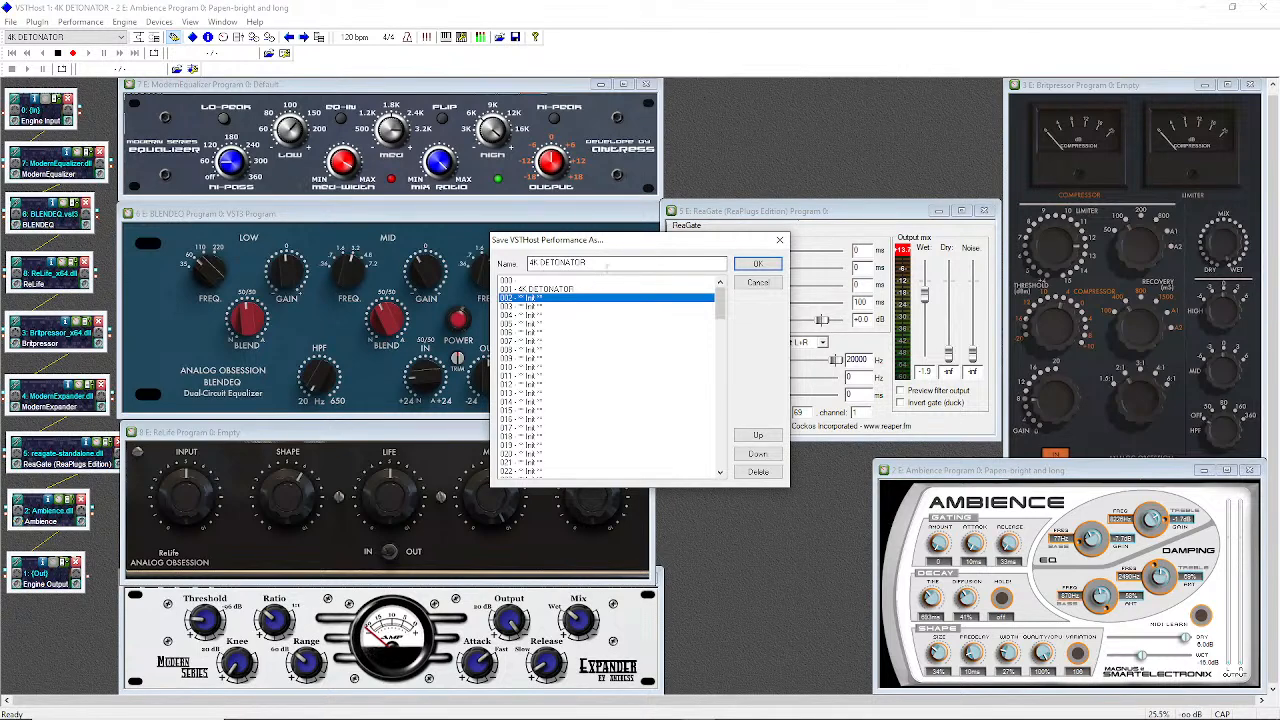
left_click(757, 284)
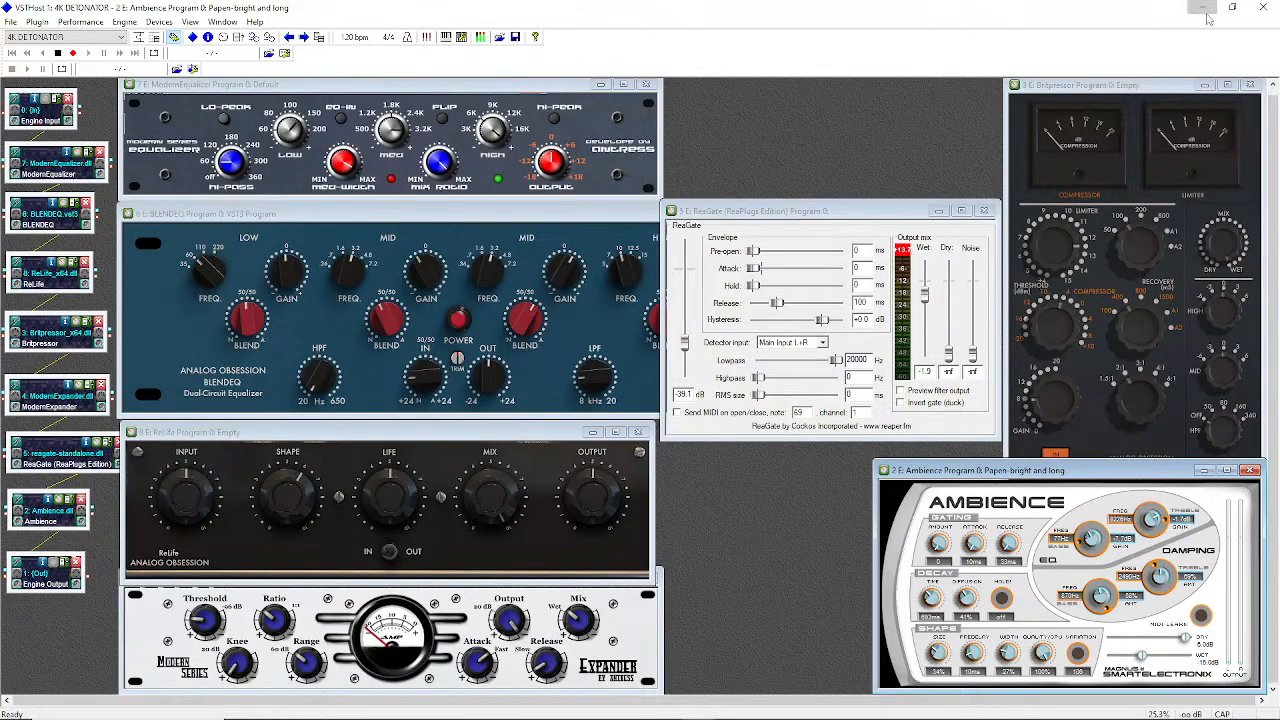
Minimize VSTHost and select the VST TX folder on the desktop
left_click(1204, 8)
left_click_drag(33, 333, 379, 330)
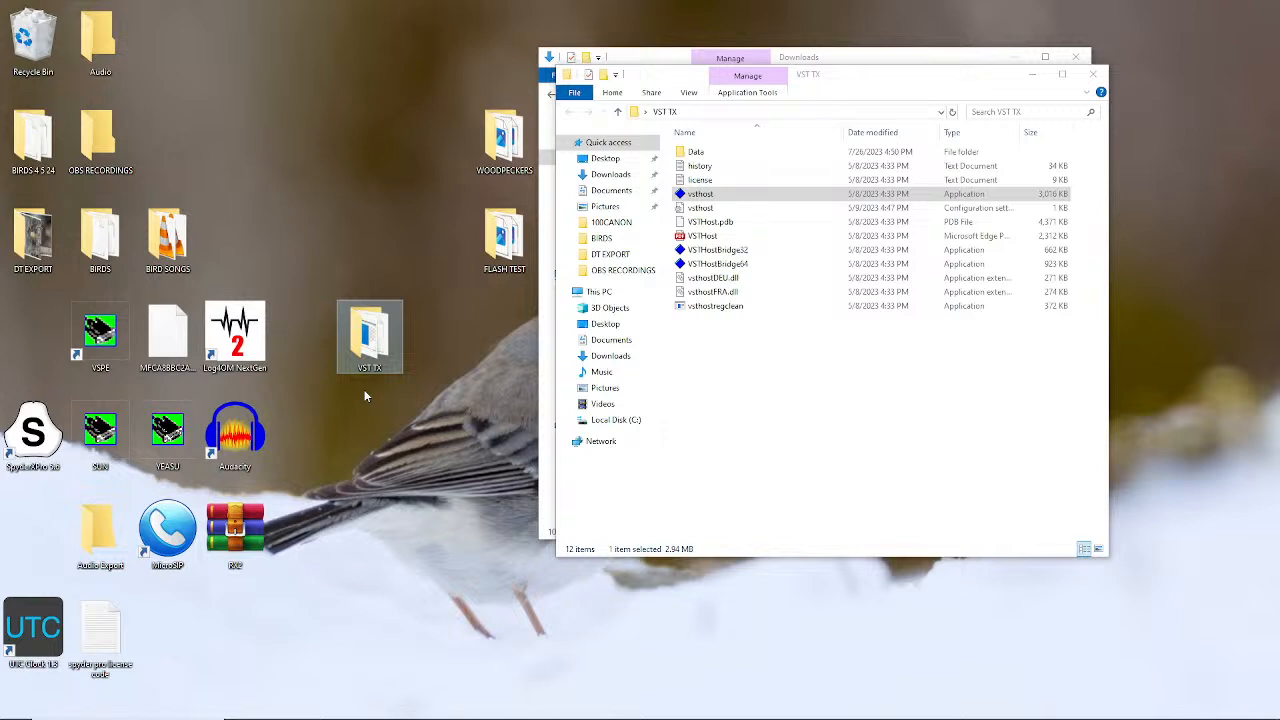
left_click_drag(405, 335, 405, 342)
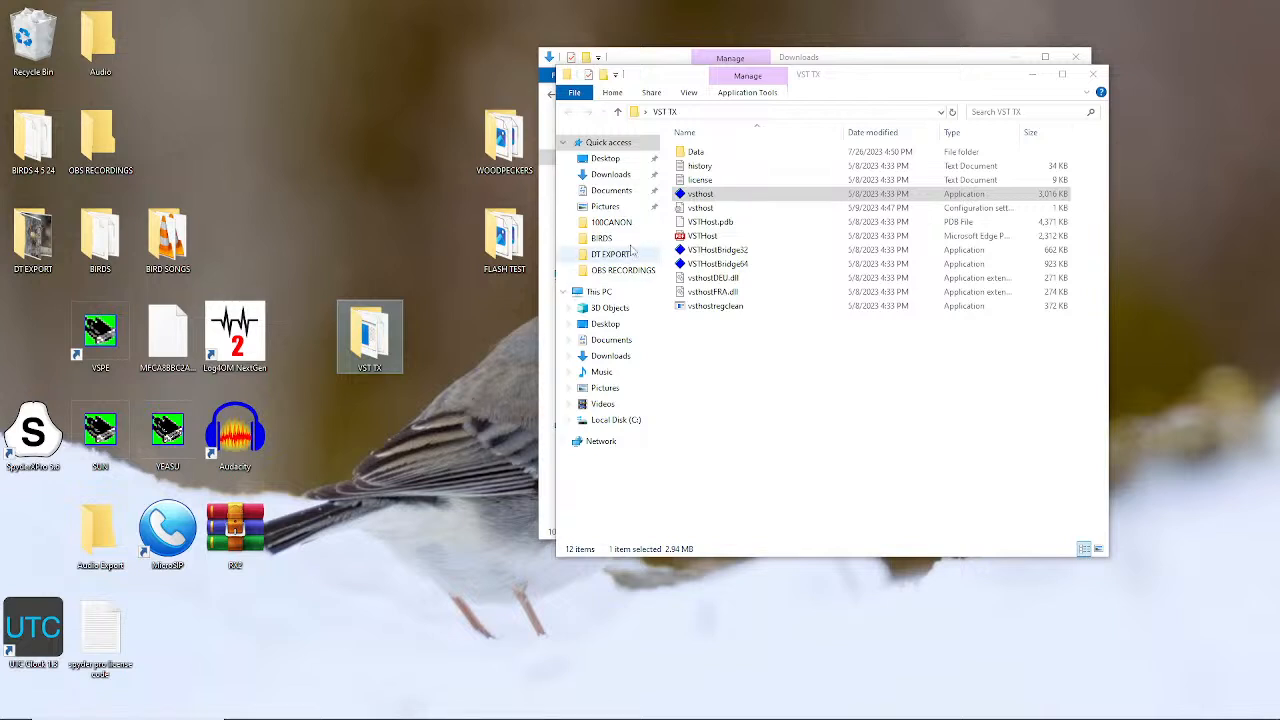
Go to Downloads in File Explorer, select the VST TX zip archive, and switch to YouTube Studio
left_click(609, 176)
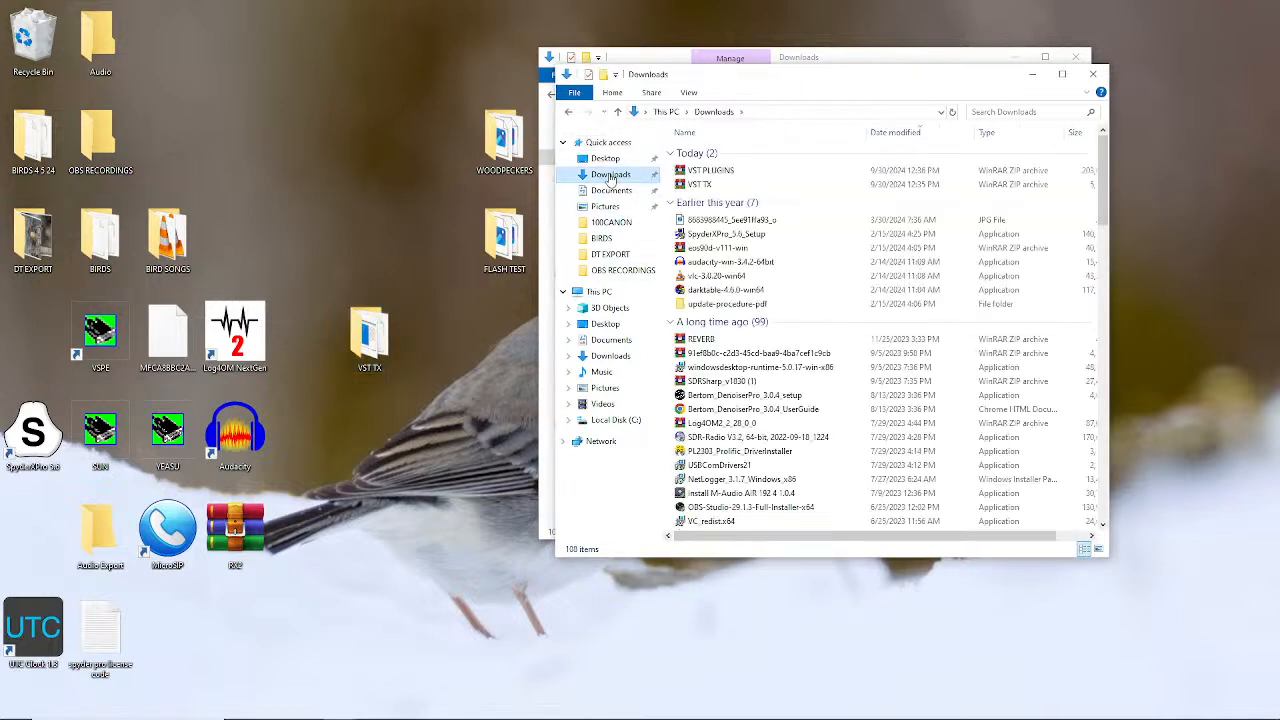
left_click(699, 186)
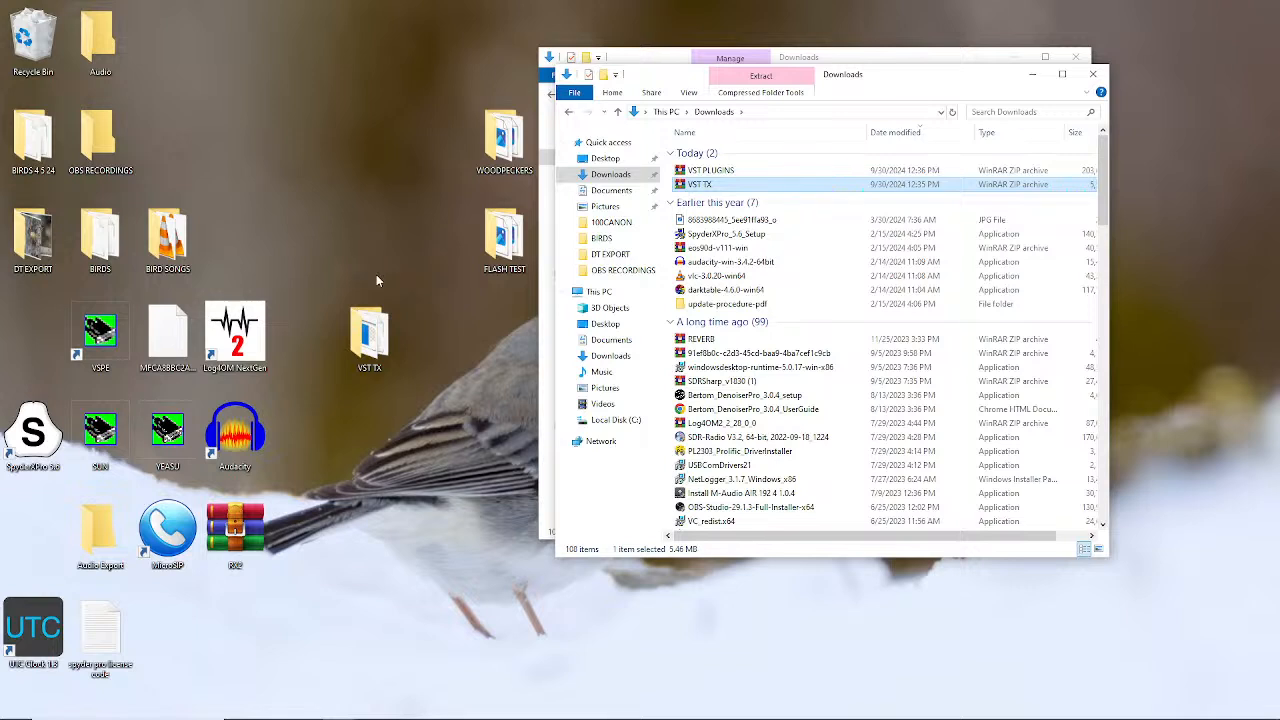
mouse_move(397, 716)
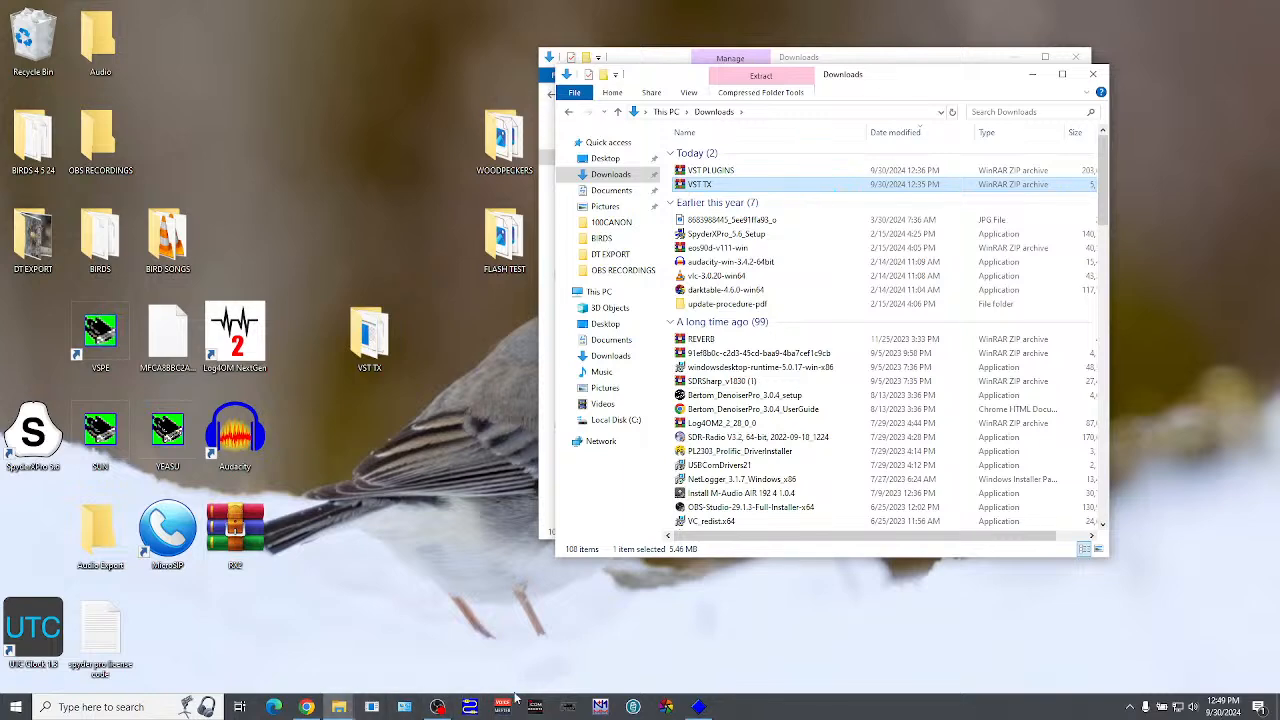
left_click(308, 707)
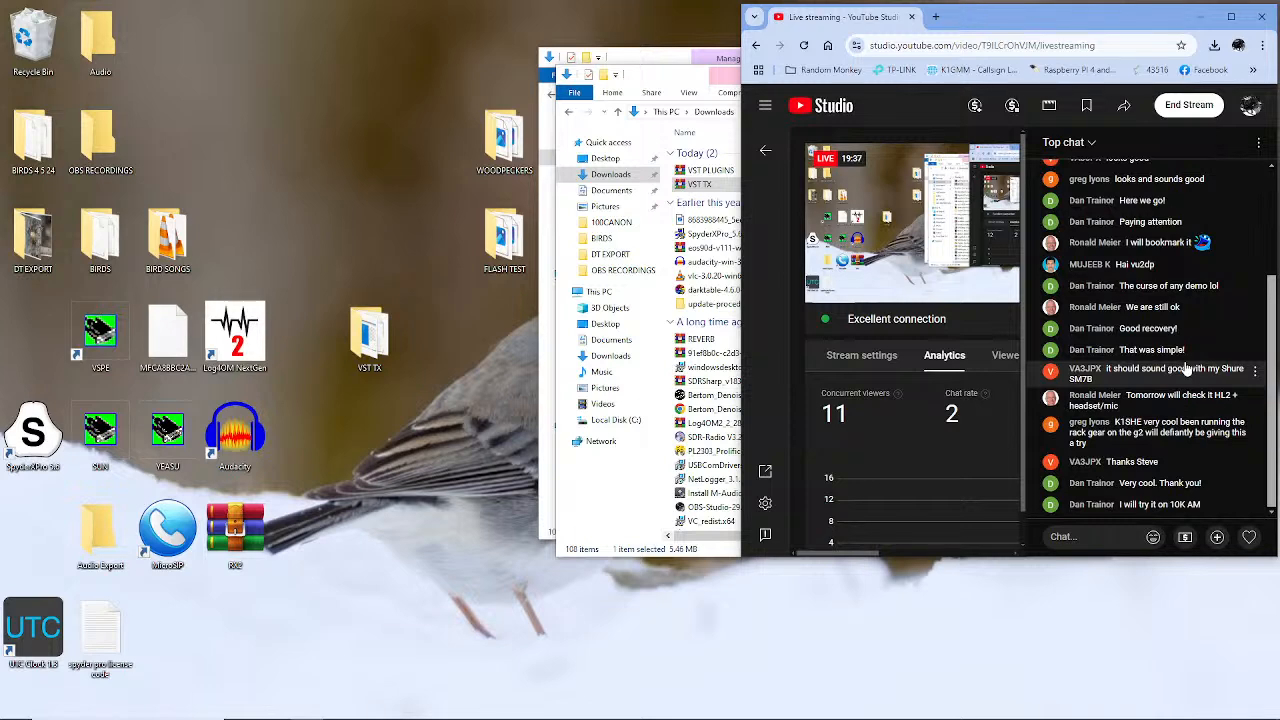
scroll(1175, 381, "up", 1)
scroll(1178, 382, "down", 1)
scroll(1256, 373, "up", 1)
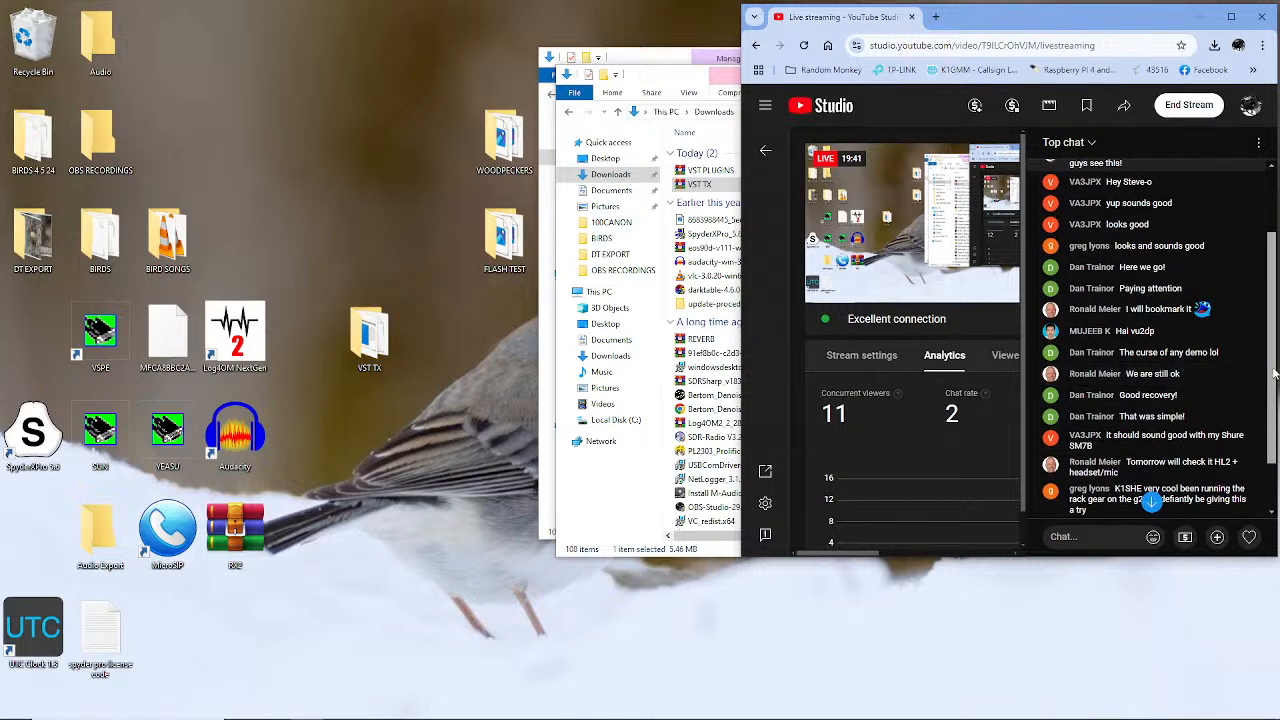
scroll(1275, 393, "down", 1)
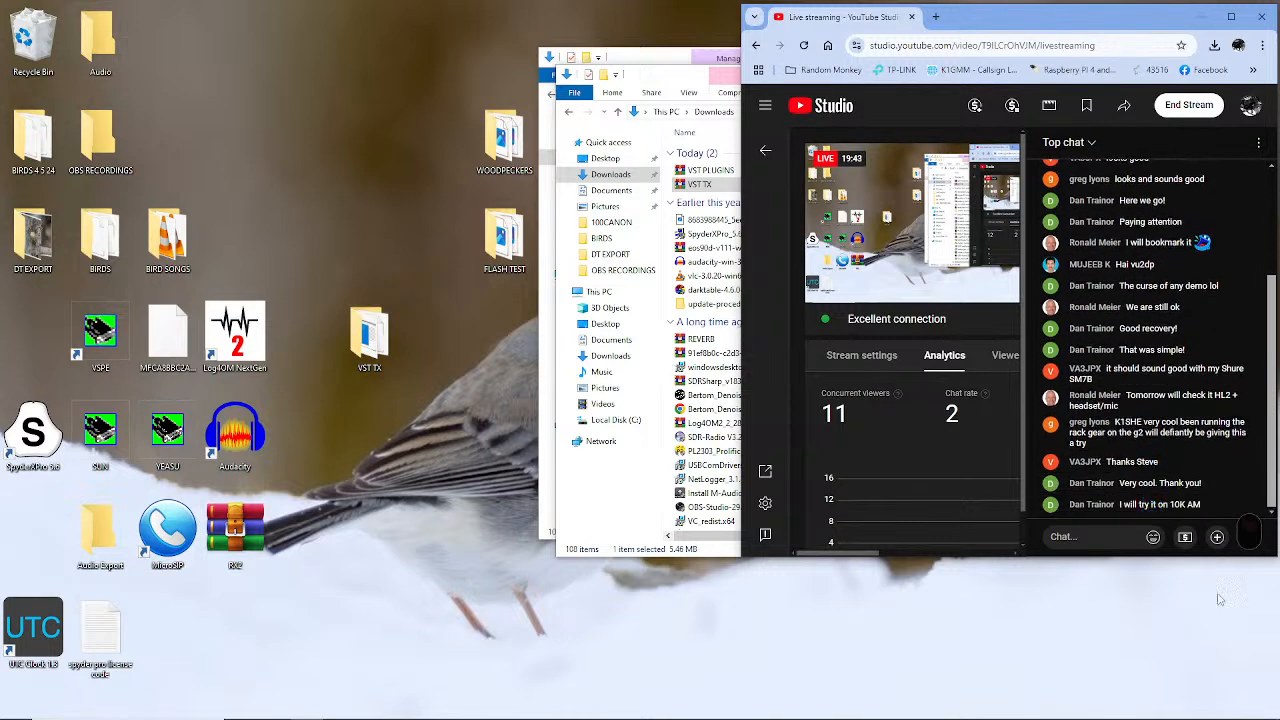